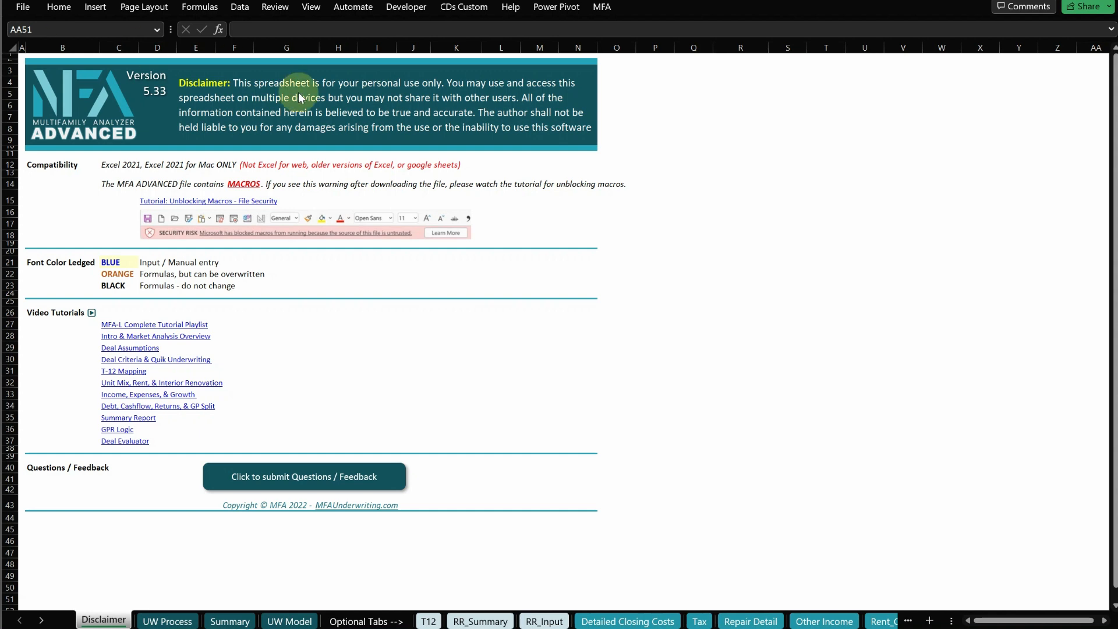
Open the RR_Input sheet and examine its Mapping DQ Check, Unit Type Mapping and Rent Roll Mapping tables.
{"action": "left_click", "coordinate": [544, 621]}
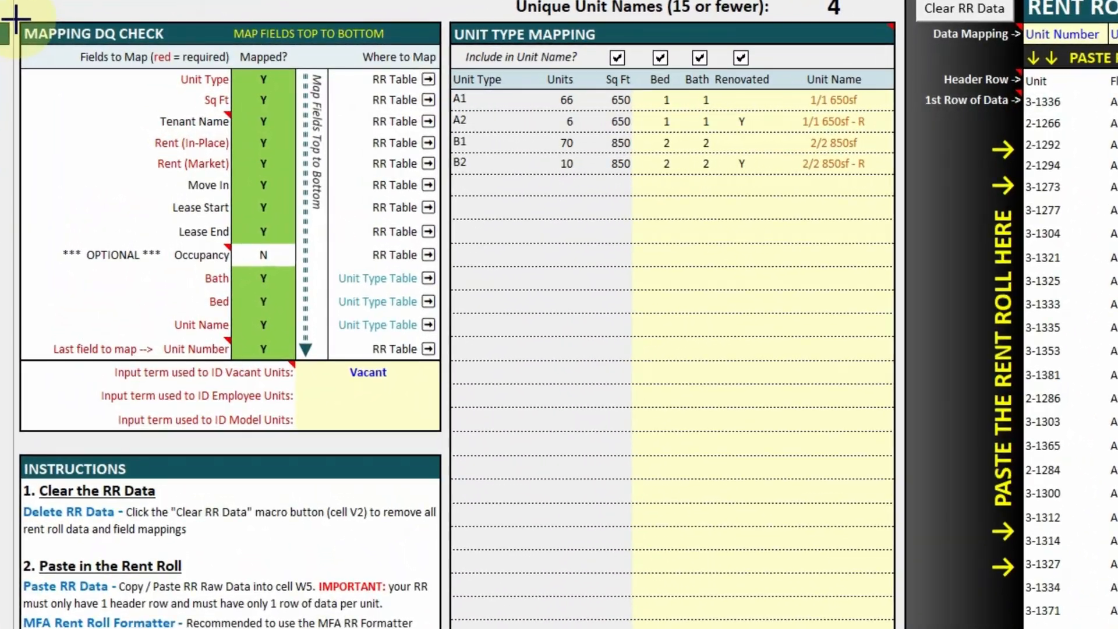
{"action": "mouse_move", "coordinate": [25, 27]}
{"action": "left_mouse_down"}
{"action": "mouse_move", "coordinate": [151, 245]}
{"action": "mouse_move", "coordinate": [370, 413]}
{"action": "mouse_move", "coordinate": [416, 409]}
{"action": "mouse_move", "coordinate": [444, 438]}
{"action": "left_mouse_up"}
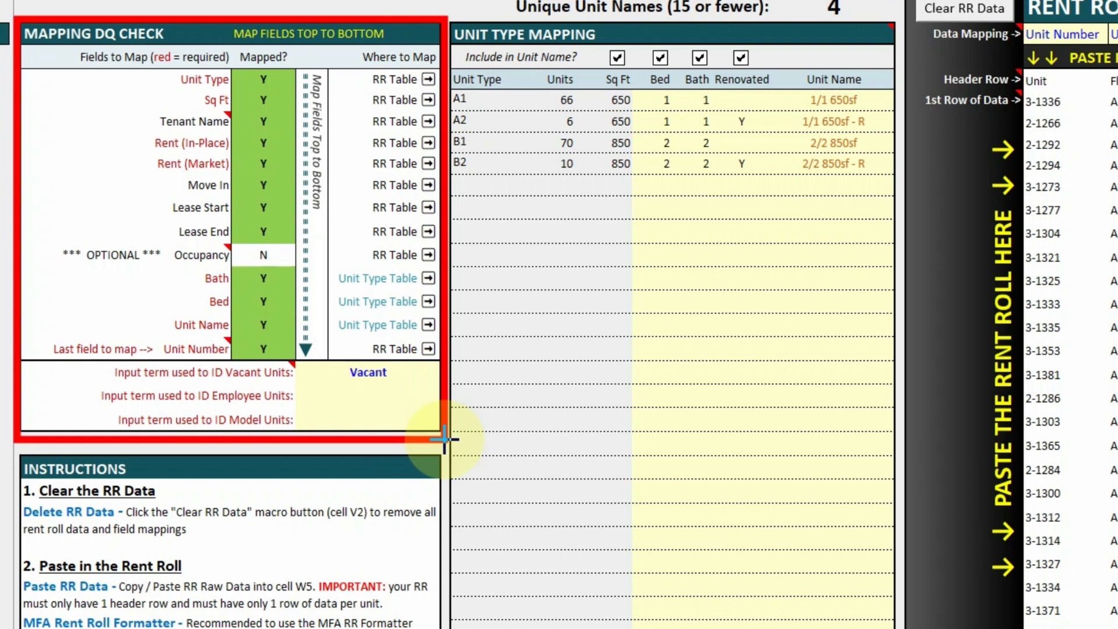
{"action": "left_click_drag", "start_coordinate": [445, 438], "coordinate": [444, 438]}
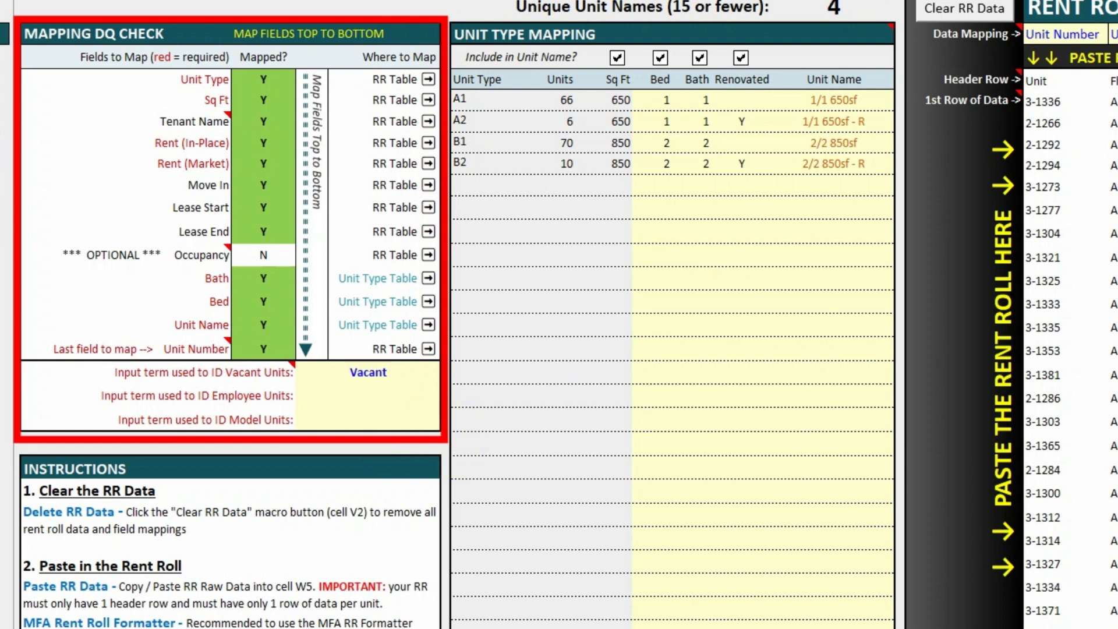
{"action": "mouse_move", "coordinate": [58, 69]}
{"action": "left_mouse_down"}
{"action": "mouse_move", "coordinate": [50, 193]}
{"action": "mouse_move", "coordinate": [60, 319]}
{"action": "left_mouse_up"}
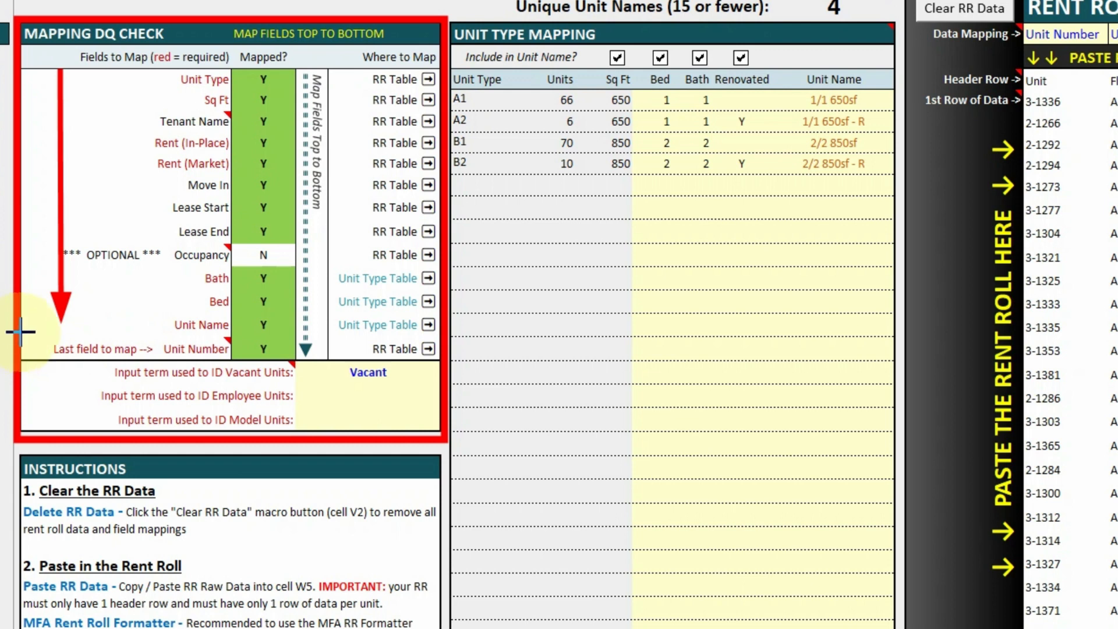
{"action": "left_click_drag", "start_coordinate": [263, 352], "coordinate": [293, 364]}
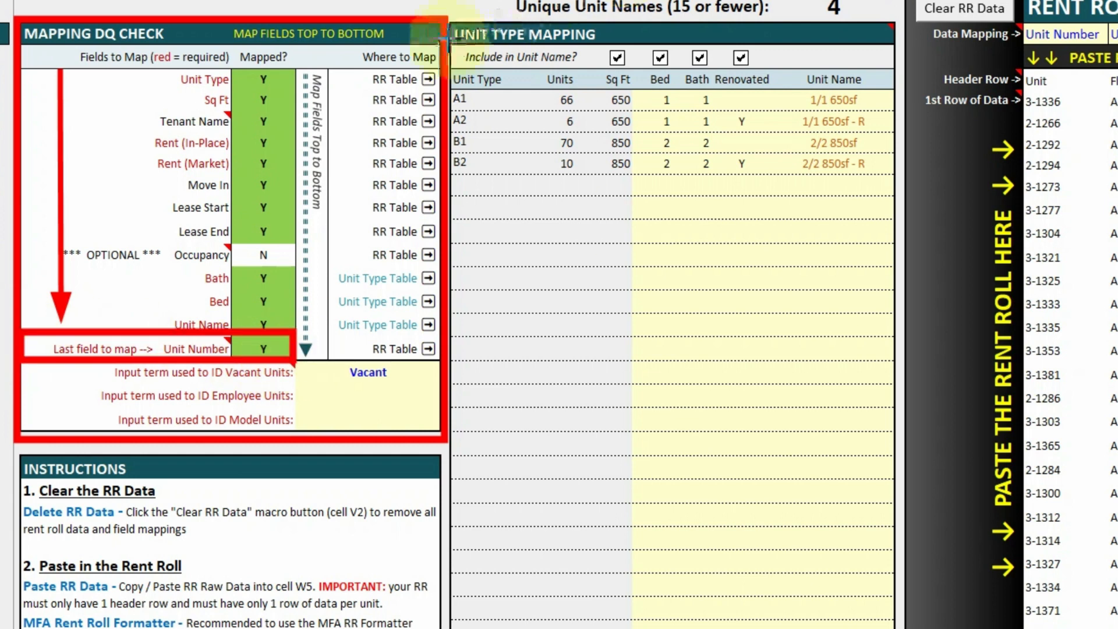
{"action": "left_click_drag", "start_coordinate": [453, 20], "coordinate": [519, 92]}
{"action": "left_click_drag", "start_coordinate": [597, 136], "coordinate": [895, 187]}
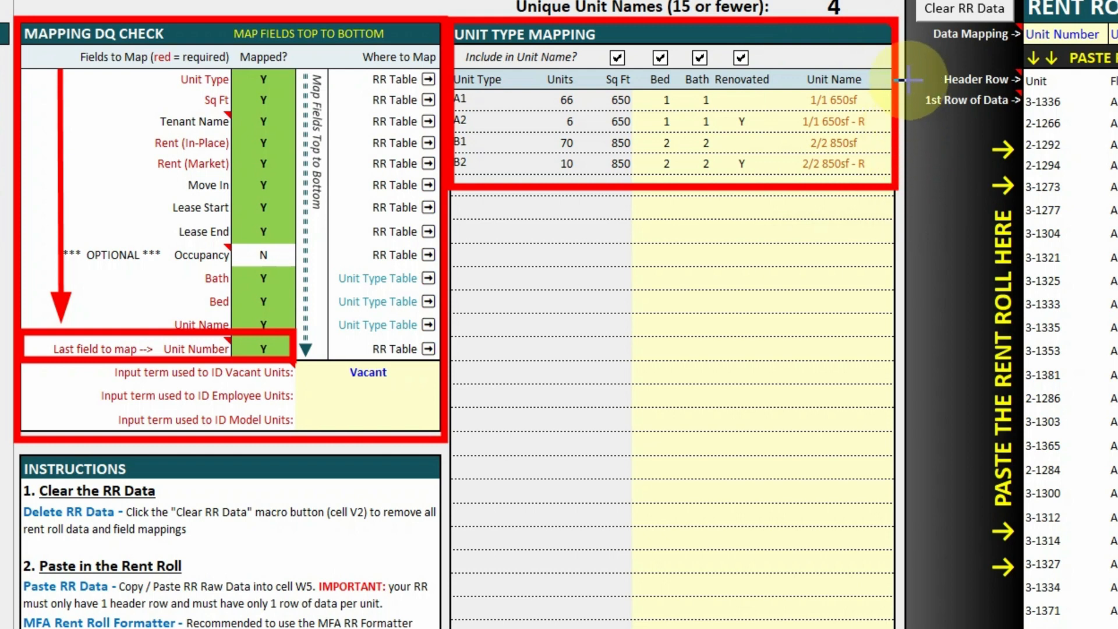
{"action": "mouse_move", "coordinate": [786, 61]}
{"action": "left_mouse_down"}
{"action": "mouse_move", "coordinate": [823, 144]}
{"action": "mouse_move", "coordinate": [862, 182]}
{"action": "mouse_move", "coordinate": [891, 183]}
{"action": "left_mouse_up"}
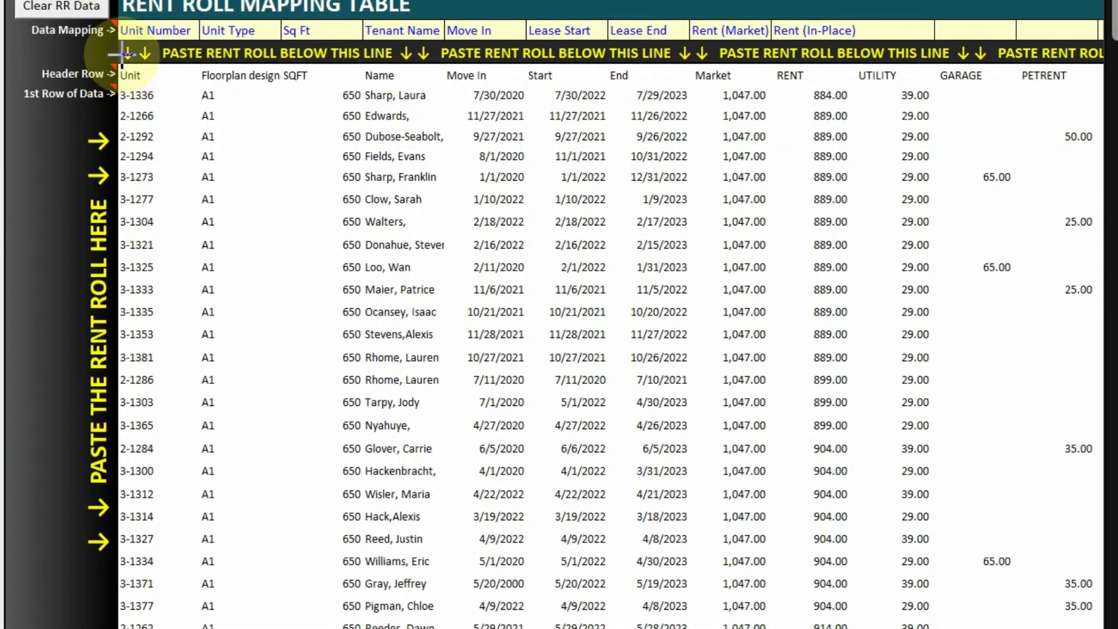
{"action": "mouse_move", "coordinate": [118, 60]}
{"action": "left_mouse_down"}
{"action": "mouse_move", "coordinate": [891, 452]}
{"action": "mouse_move", "coordinate": [1042, 569]}
{"action": "mouse_move", "coordinate": [1087, 584]}
{"action": "left_mouse_up"}
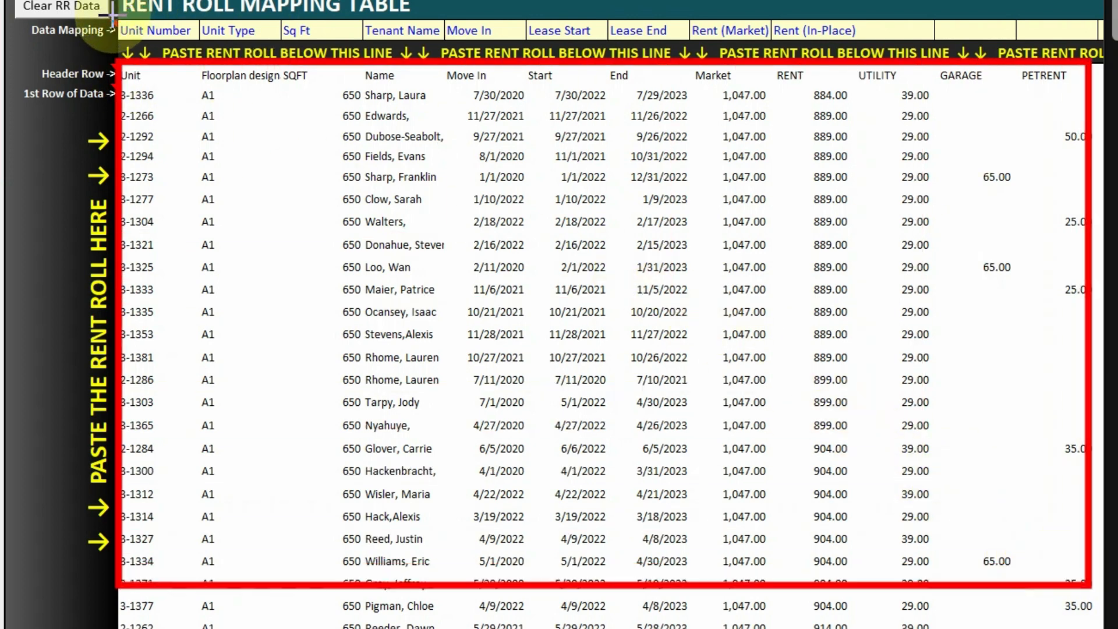
{"action": "mouse_move", "coordinate": [113, 13]}
{"action": "left_mouse_down"}
{"action": "mouse_move", "coordinate": [396, 35]}
{"action": "mouse_move", "coordinate": [941, 40]}
{"action": "left_mouse_up"}
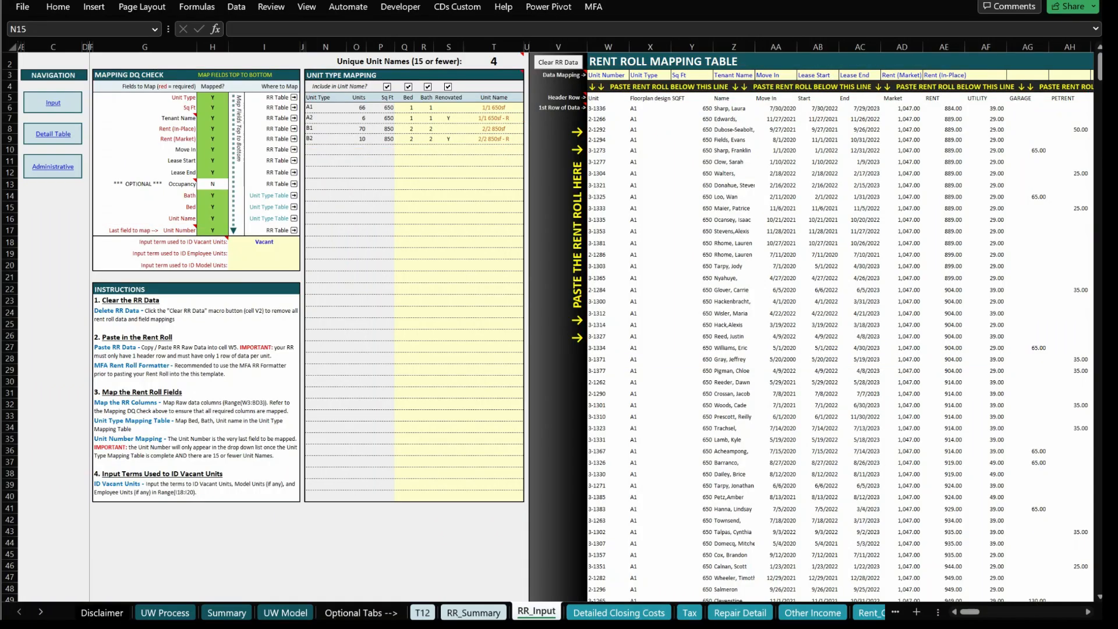
Clear all existing rent roll data and field mappings from the RR_Input sheet and confirm the deletion.
{"action": "left_click", "coordinate": [548, 65]}
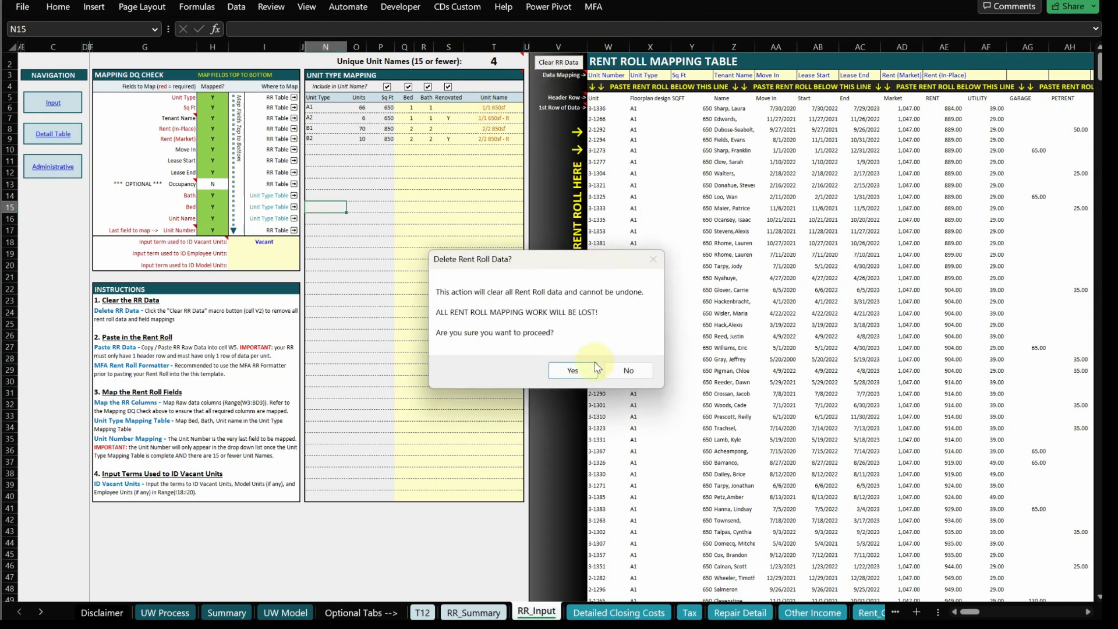
{"action": "left_click", "coordinate": [576, 370]}
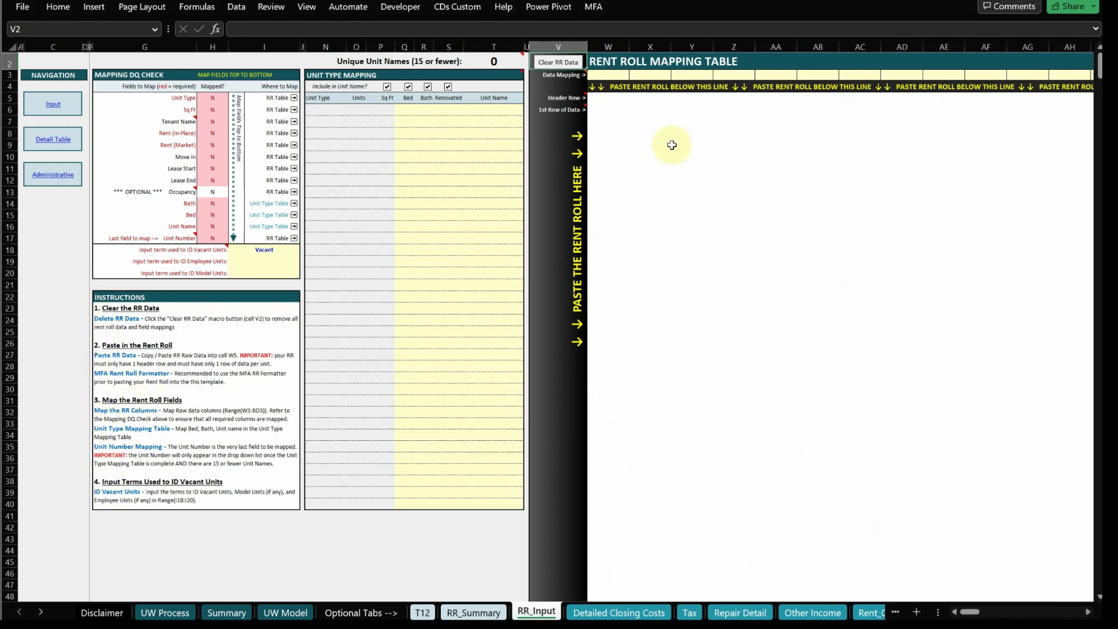
{"action": "left_click_drag", "start_coordinate": [606, 94], "coordinate": [1021, 306]}
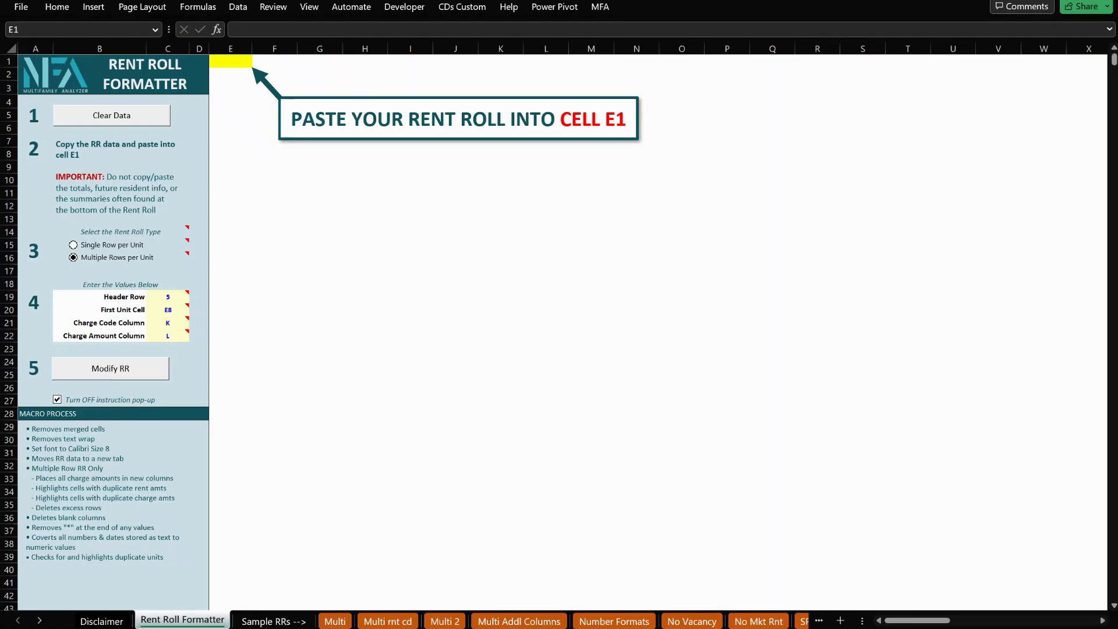
In the Rent Roll Formatter workbook, paste the copied rent roll into cell E1 and run the Modify RR macro.
{"action": "left_click", "coordinate": [227, 61]}
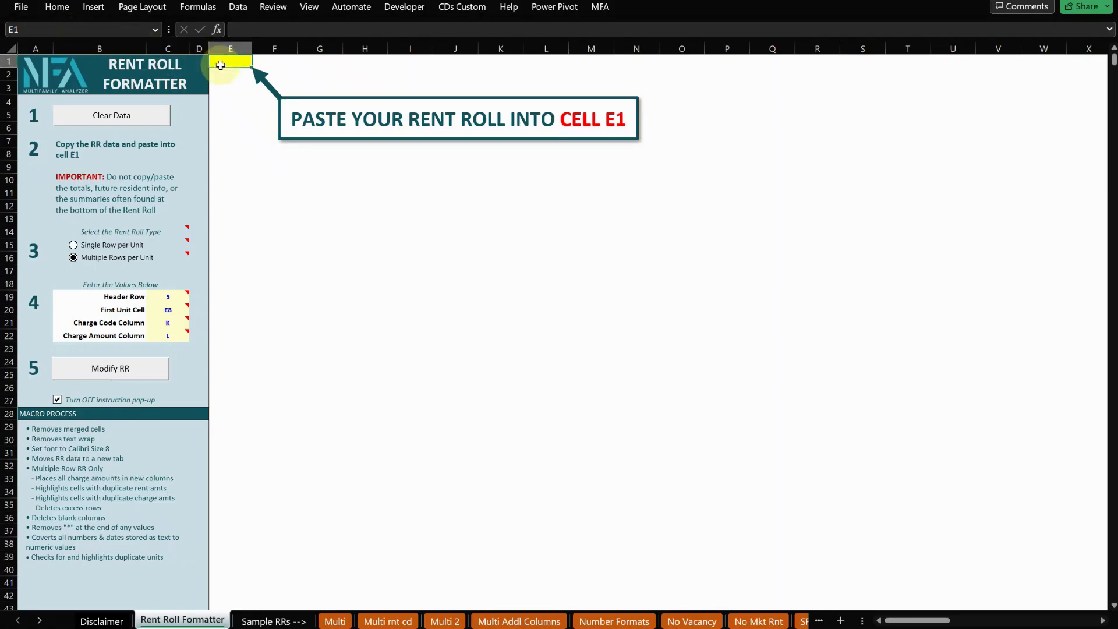
{"action": "key", "text": "ctrl+v"}
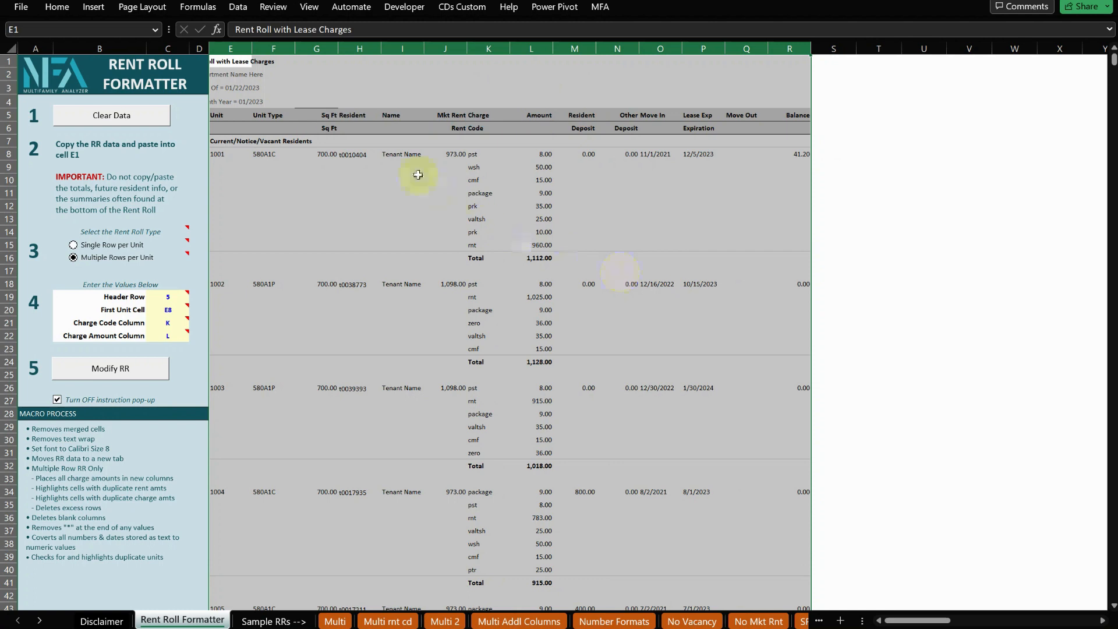
{"action": "left_click", "coordinate": [325, 221]}
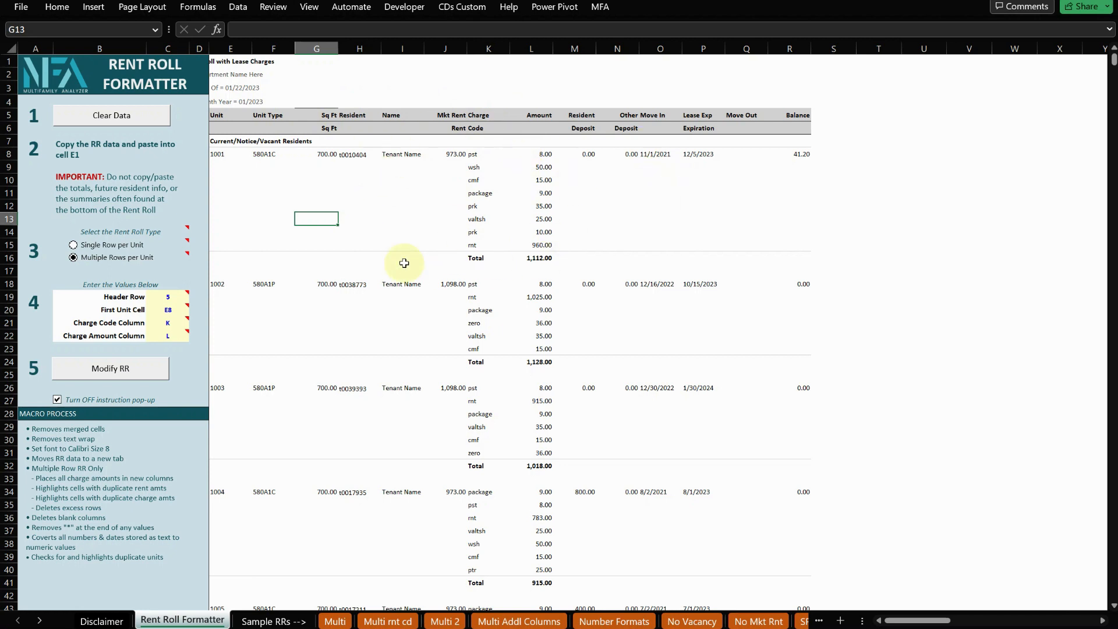
{"action": "left_click", "coordinate": [116, 369]}
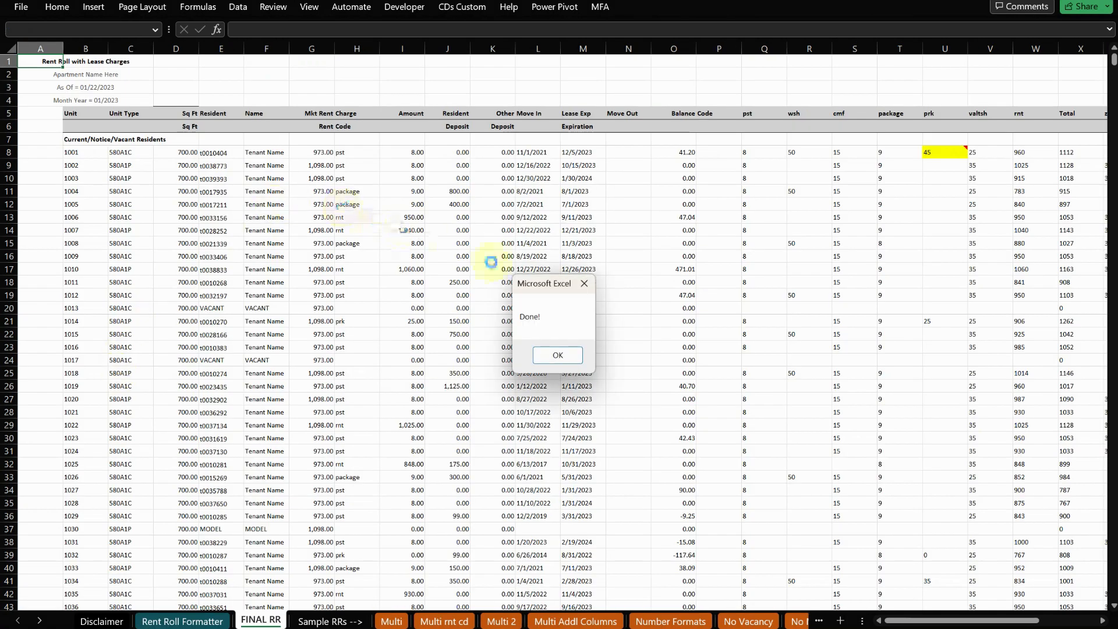
{"action": "left_click", "coordinate": [558, 355]}
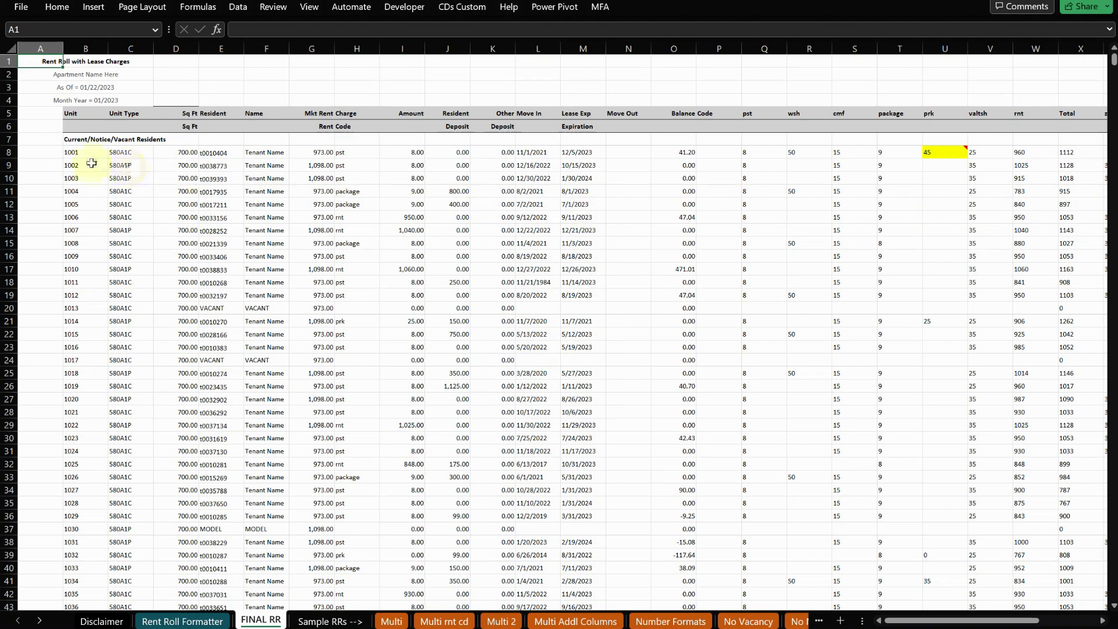
Delete row 7, the "Current/Notice/Vacant Residents" line, from the FINAL RR sheet.
{"action": "left_click", "coordinate": [188, 127]}
{"action": "left_click_drag", "start_coordinate": [8, 112], "coordinate": [15, 121]}
{"action": "left_click", "coordinate": [6, 138]}
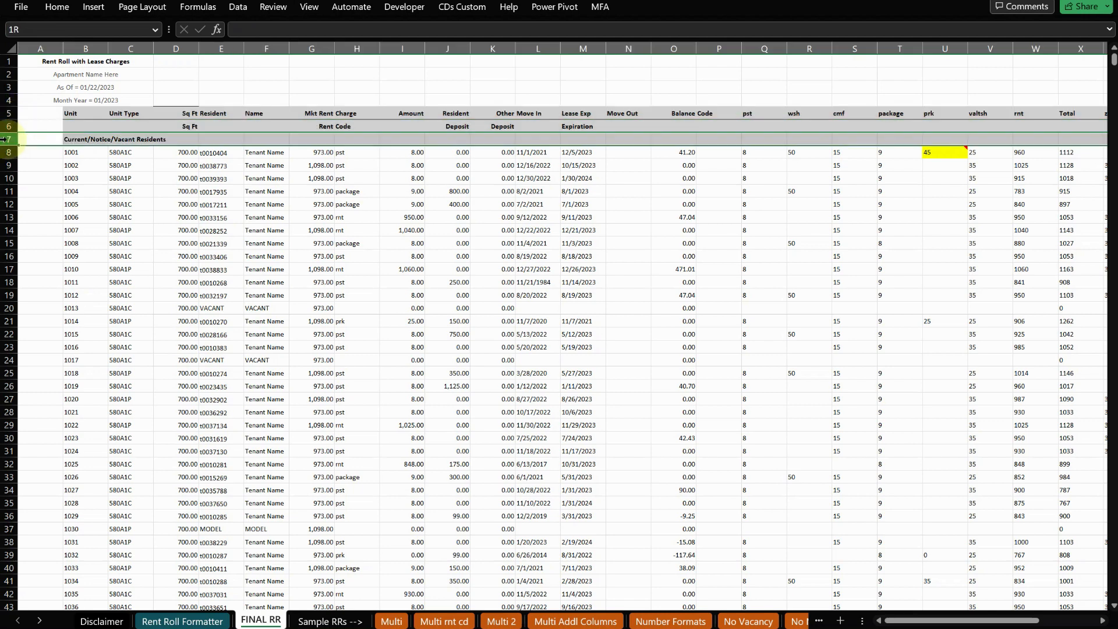
{"action": "right_click", "coordinate": [7, 139]}
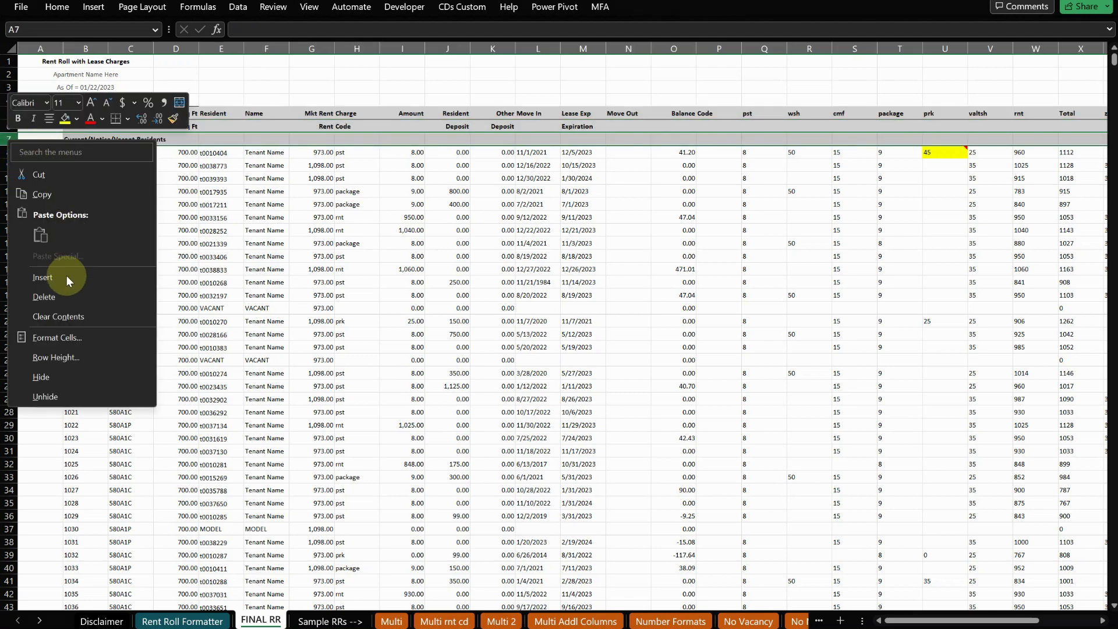
{"action": "left_click", "coordinate": [70, 291]}
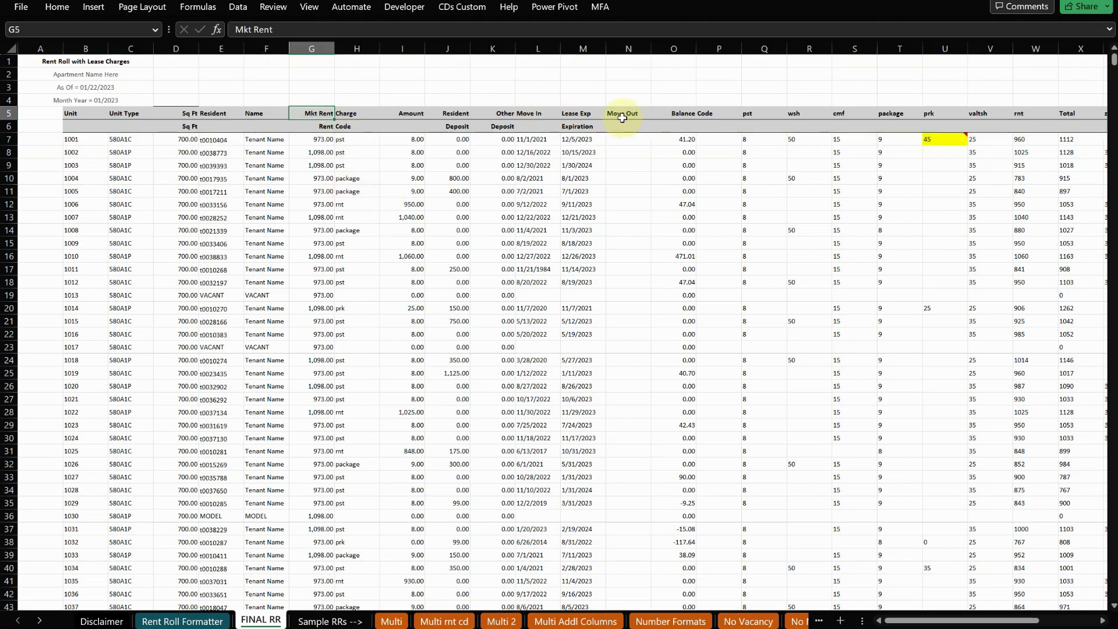
Duplicate the Move In column by inserting a copy of it directly before the Lease Exp column.
{"action": "left_click", "coordinate": [580, 113]}
{"action": "left_click", "coordinate": [534, 114]}
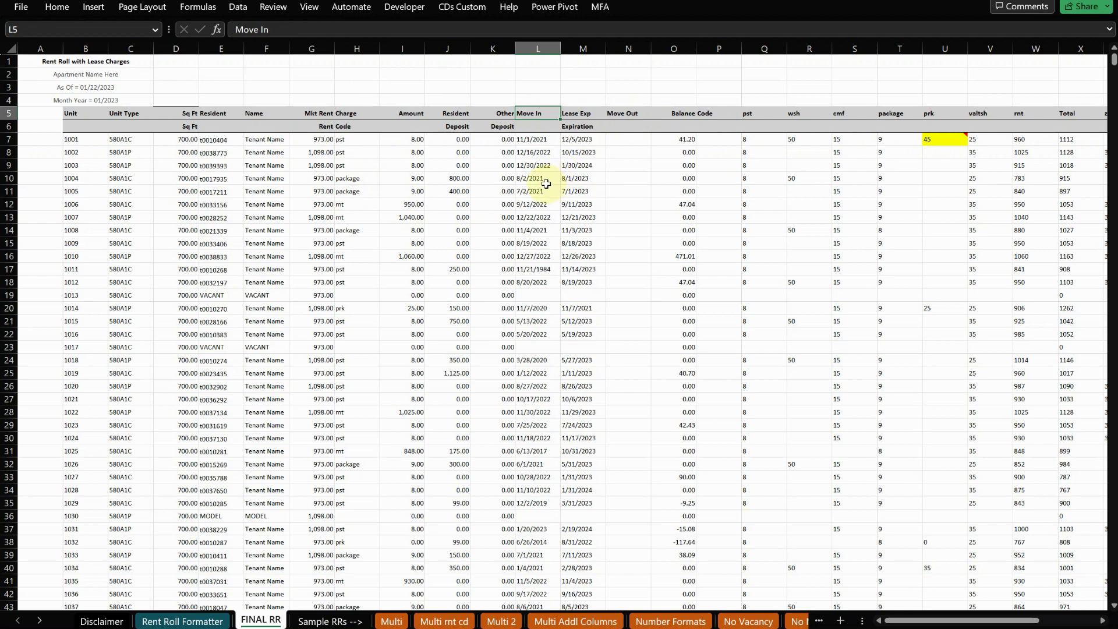
{"action": "left_click_drag", "start_coordinate": [533, 113], "coordinate": [585, 140]}
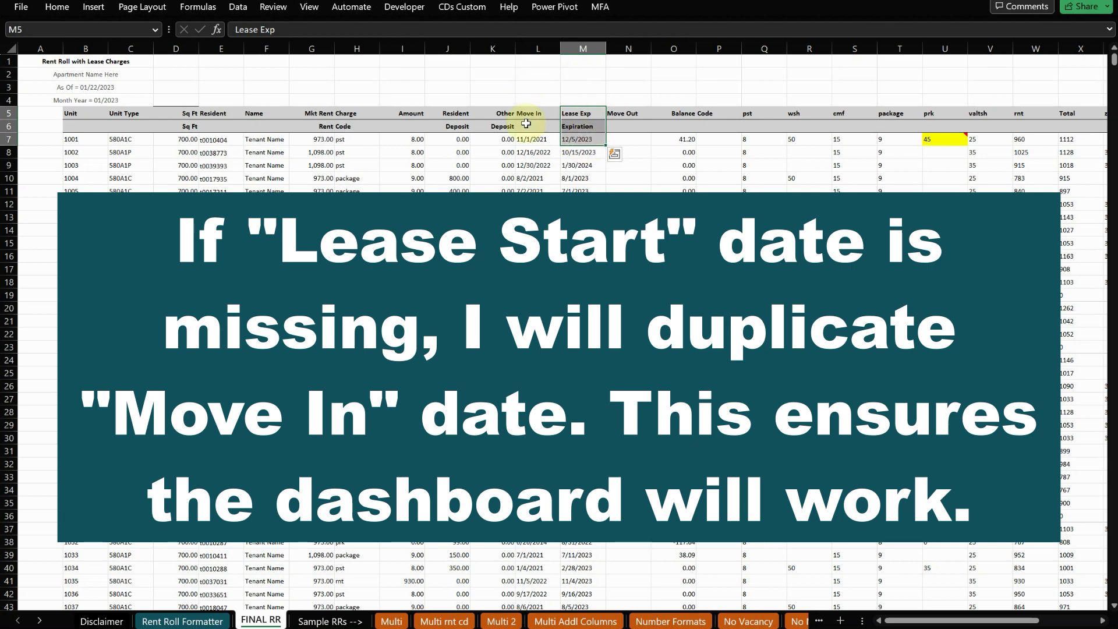
{"action": "left_click", "coordinate": [525, 47]}
{"action": "key", "text": "ctrl+c"}
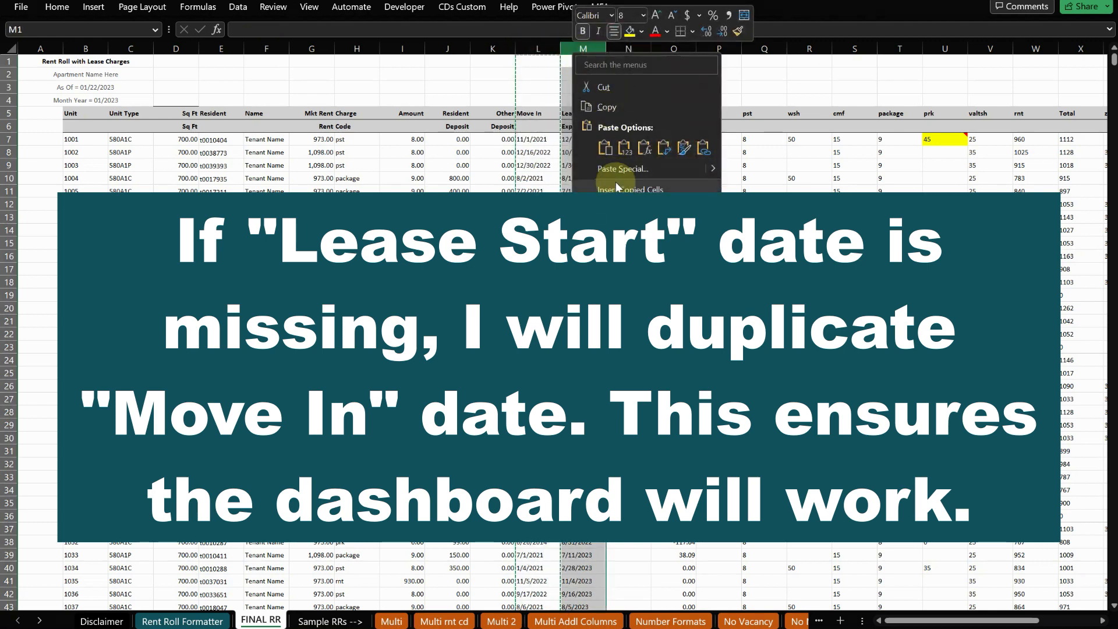
{"action": "left_click", "coordinate": [617, 188]}
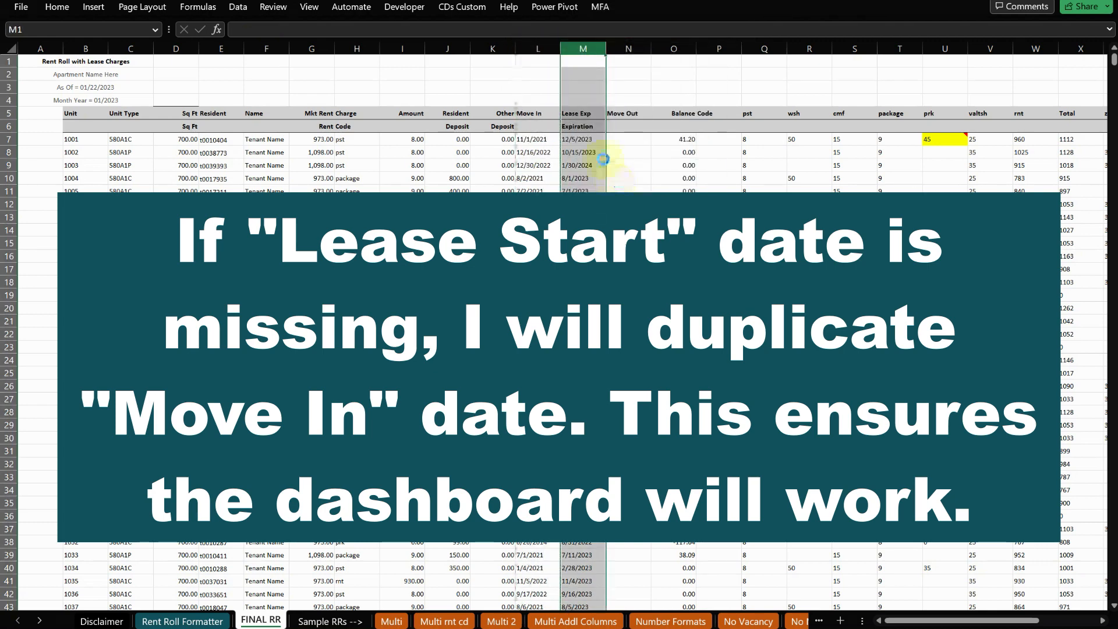
Rename the duplicated column's header in cell M5 to "Lease start".
{"action": "left_click", "coordinate": [574, 113]}
{"action": "type", "text": "l"}
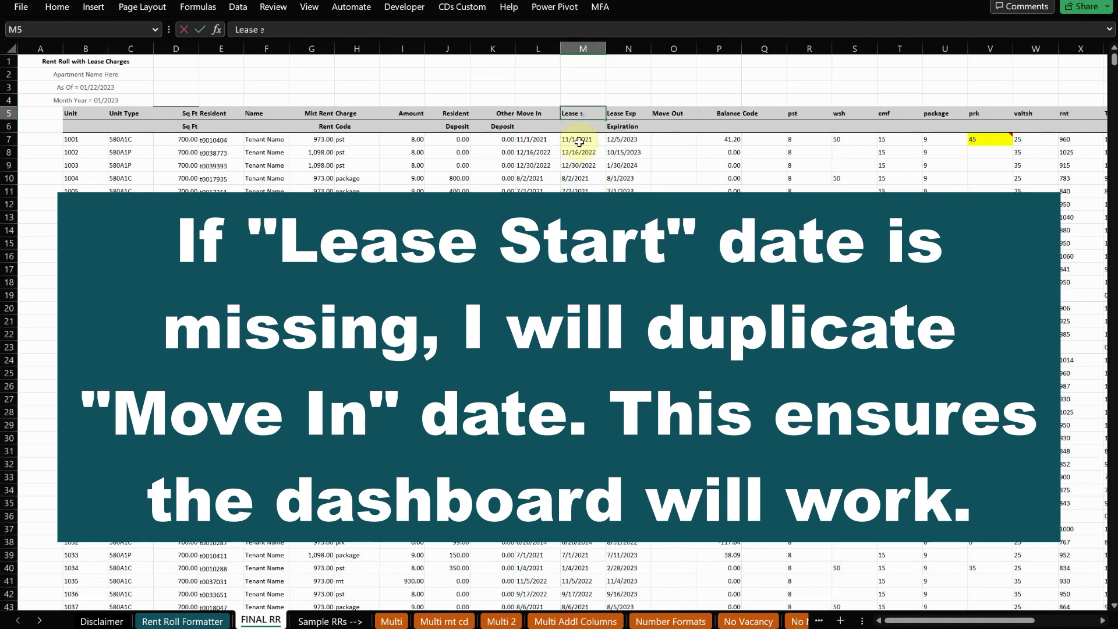
{"action": "key", "text": "Return"}
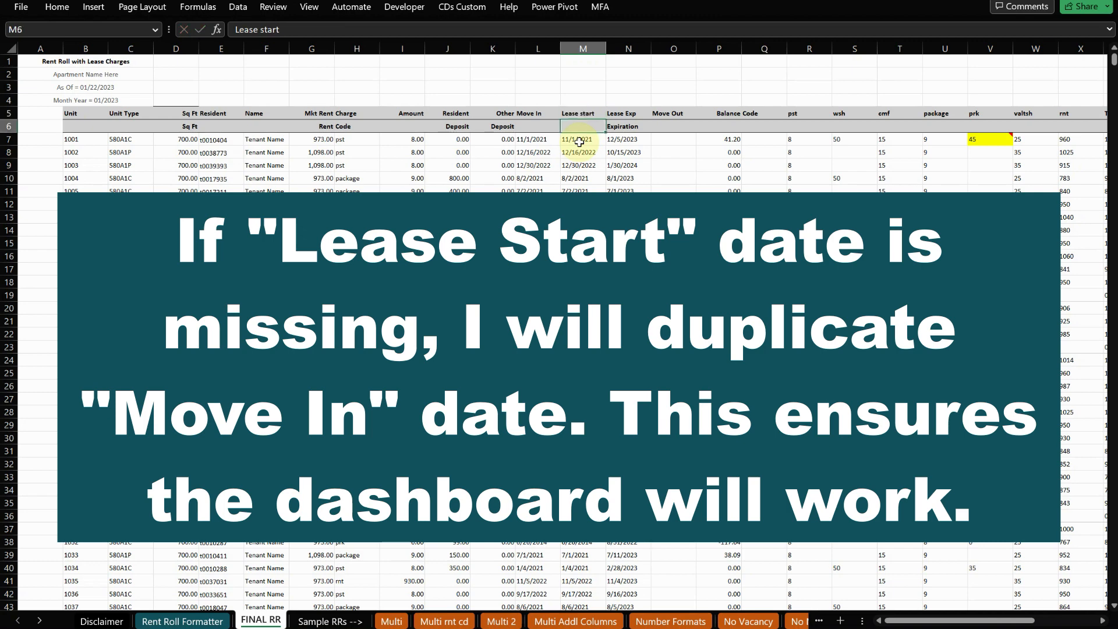
Delete row 6, the second header line, so that the rent roll has a single header row.
{"action": "left_click", "coordinate": [8, 126]}
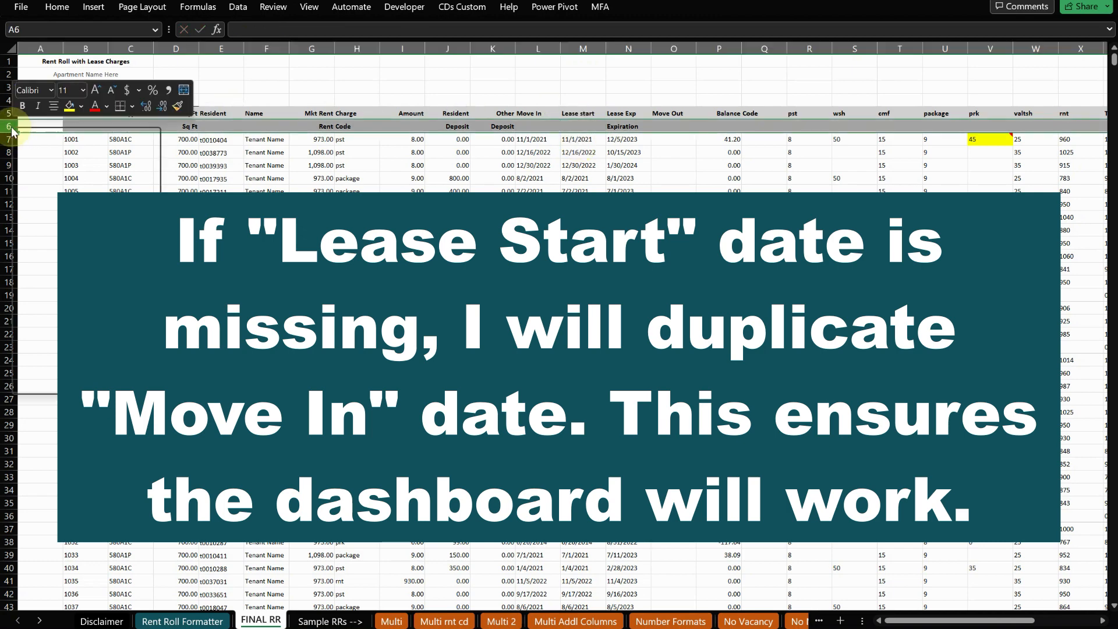
{"action": "right_click", "coordinate": [10, 127]}
{"action": "left_click", "coordinate": [48, 284]}
{"action": "key", "text": "ctrl+Home"}
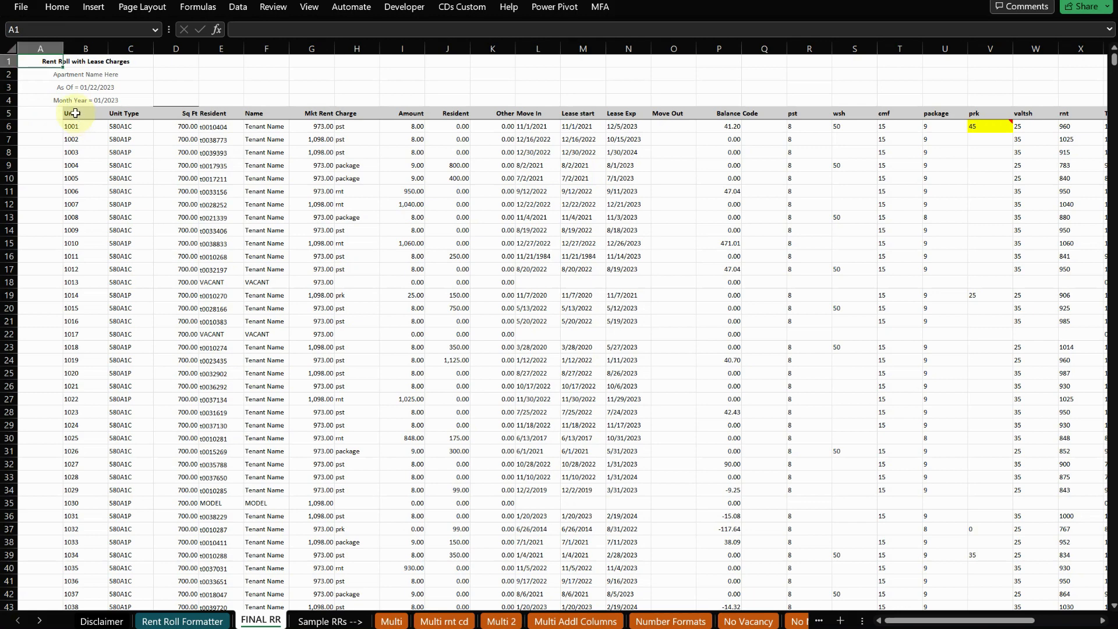
Copy the cleaned rent roll table from the Unit header in B5 through its last column and row.
{"action": "left_click", "coordinate": [77, 115]}
{"action": "key", "text": "ctrl+shift+Right"}
{"action": "key", "text": "ctrl+shift+Down"}
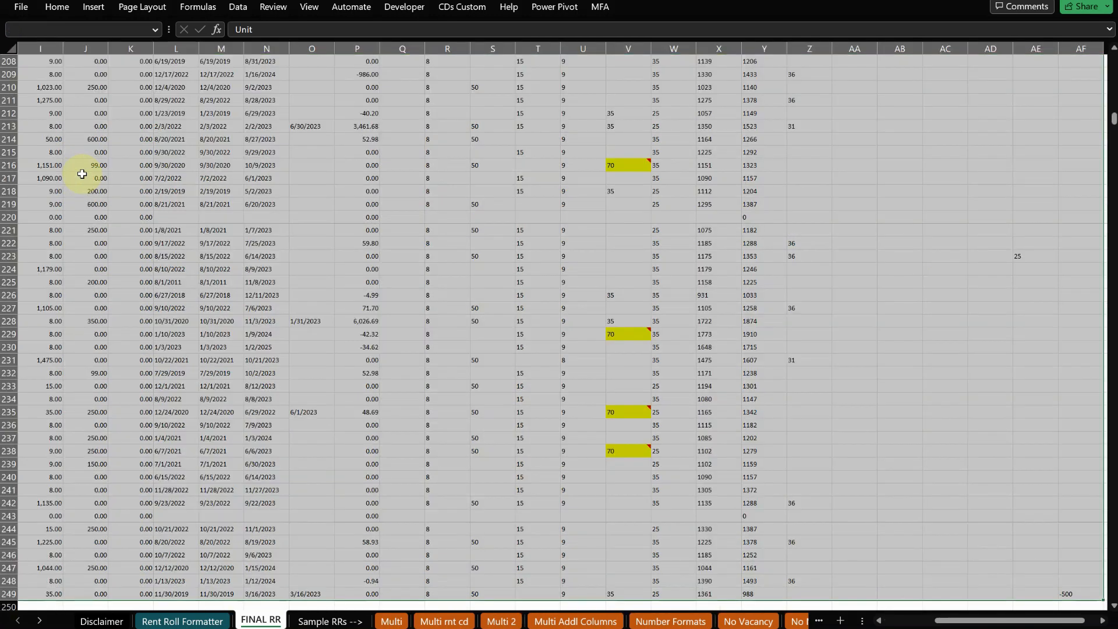
Switch to the MFA ADVANCED workbook and paste the copied rent roll into cell W5 of the RR_Input sheet.
{"action": "key", "text": "alt+Tab"}
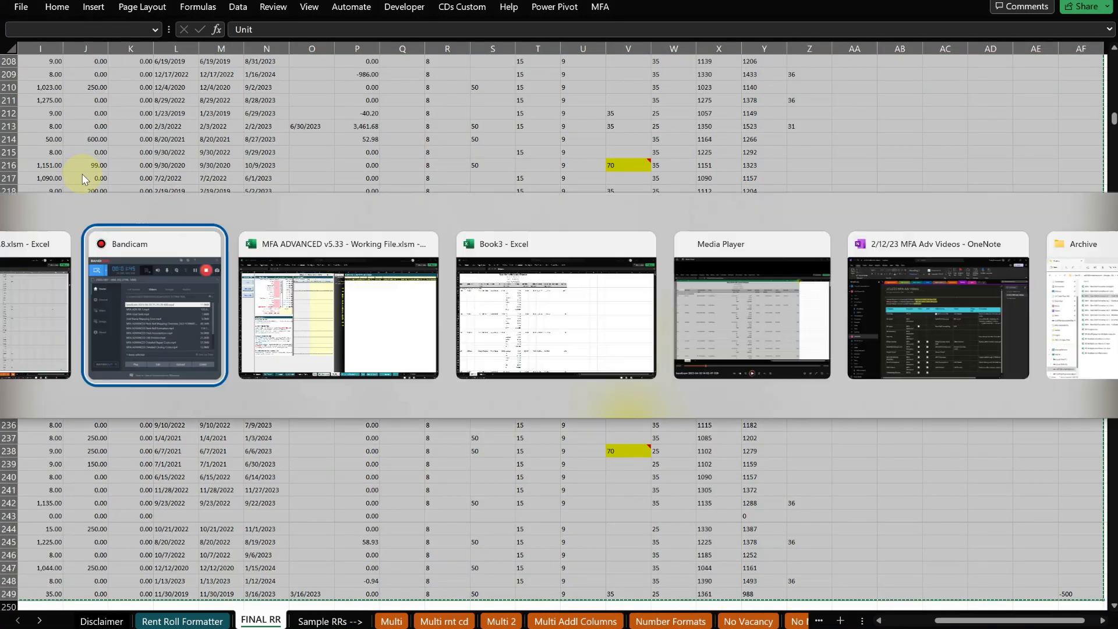
{"action": "key", "text": "alt+Tab"}
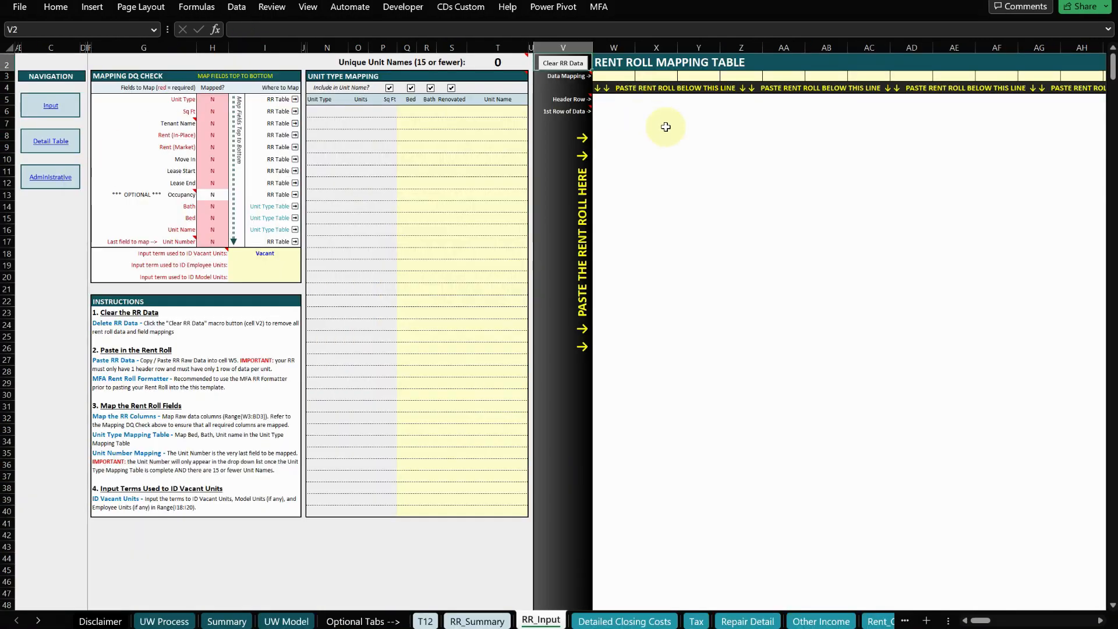
{"action": "left_click", "coordinate": [610, 106]}
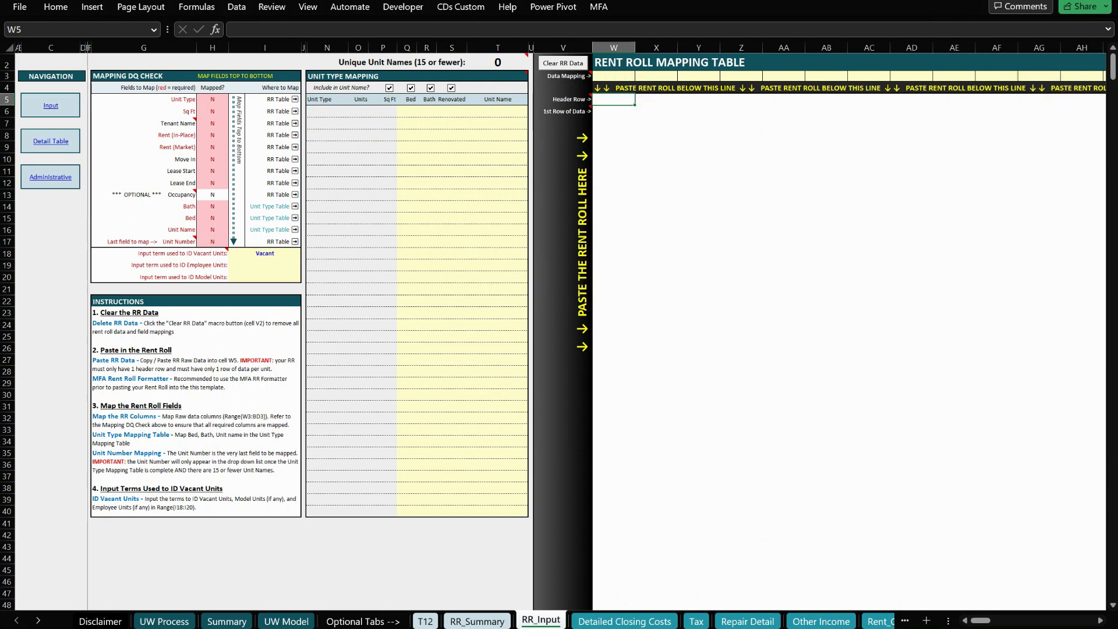
{"action": "left_click_drag", "start_coordinate": [584, 90], "coordinate": [659, 107]}
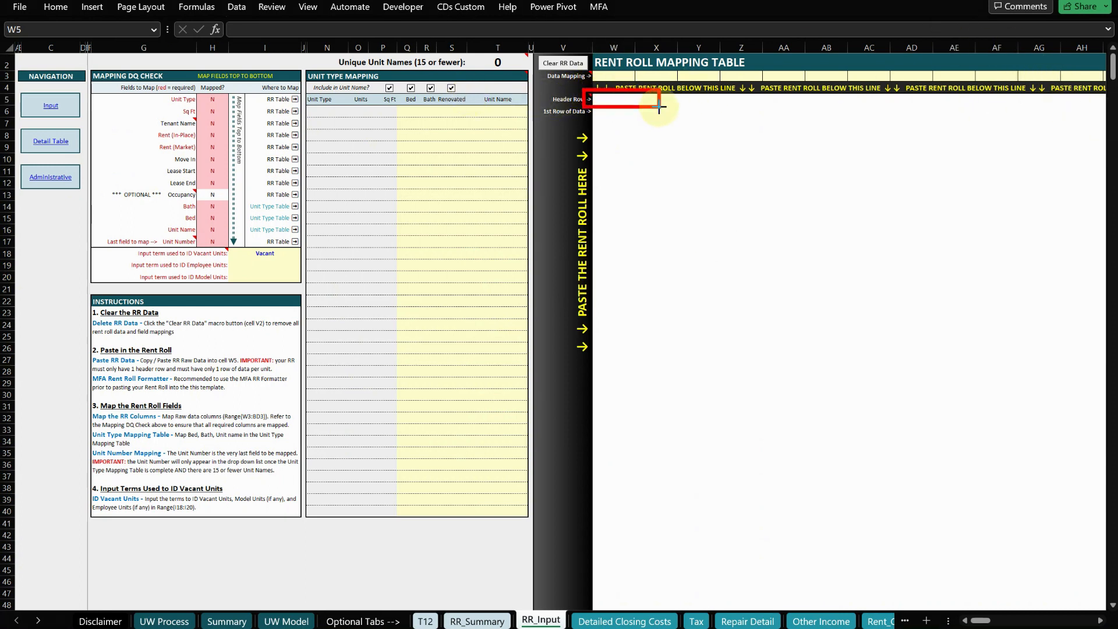
{"action": "key", "text": "Escape"}
{"action": "left_click", "coordinate": [614, 97]}
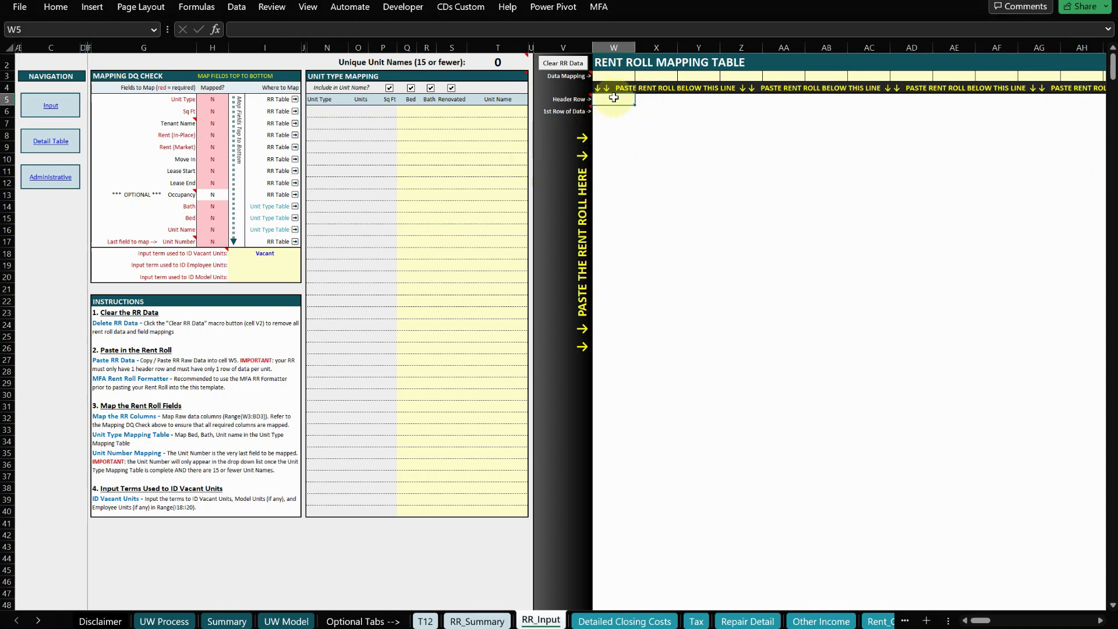
{"action": "key", "text": "ctrl+v"}
{"action": "left_click", "coordinate": [656, 162]}
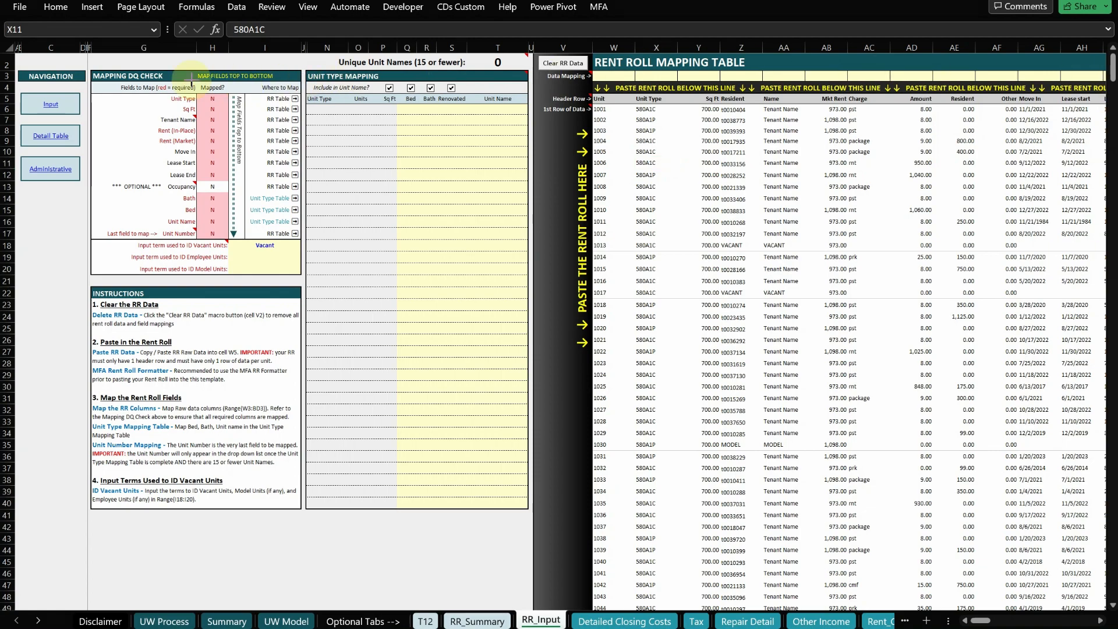
{"action": "mouse_move", "coordinate": [92, 92]}
{"action": "left_mouse_down"}
{"action": "mouse_move", "coordinate": [137, 121]}
{"action": "mouse_move", "coordinate": [230, 243]}
{"action": "left_mouse_up"}
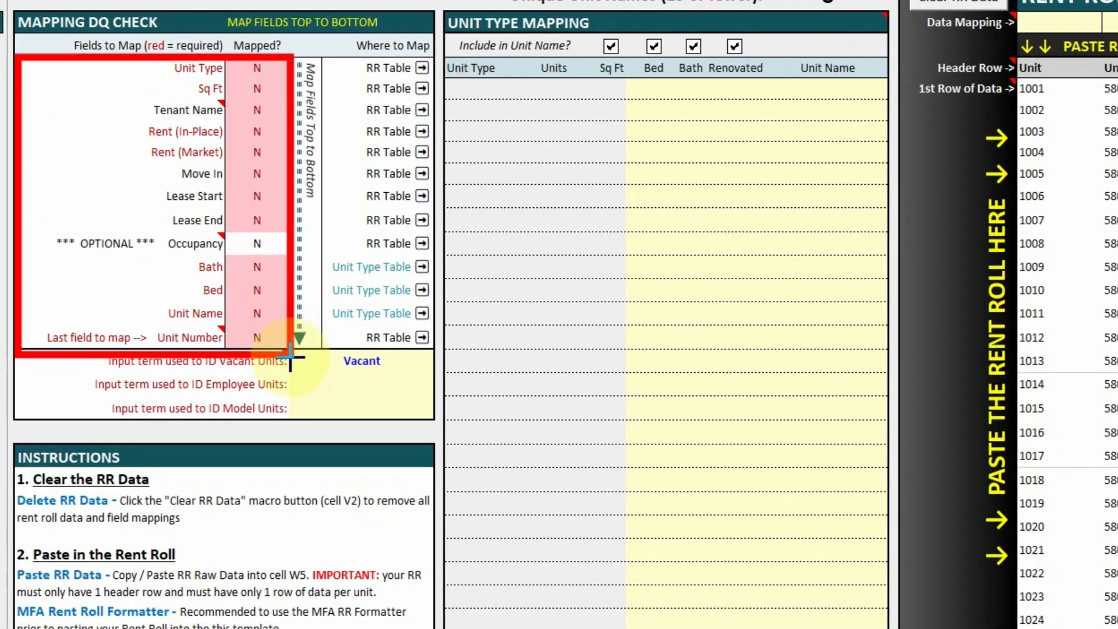
{"action": "left_click_drag", "start_coordinate": [290, 358], "coordinate": [291, 351]}
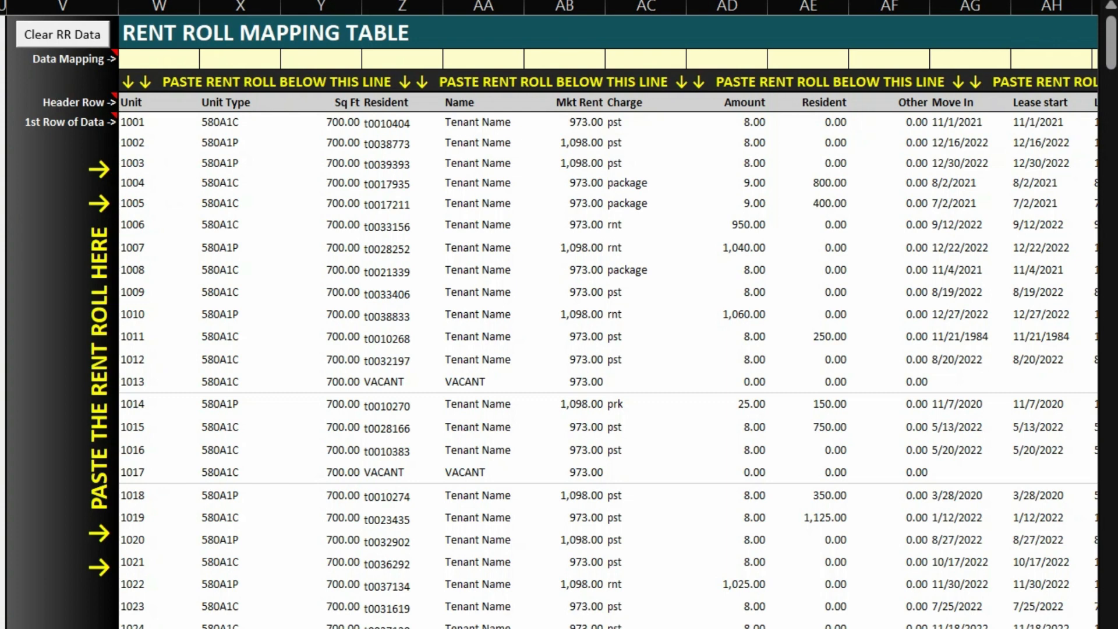
In the Data Mapping row, map the rent roll's Unit Type column X as Unit Type and its Sq Ft column Y as Sq Ft.
{"action": "left_click", "coordinate": [263, 59]}
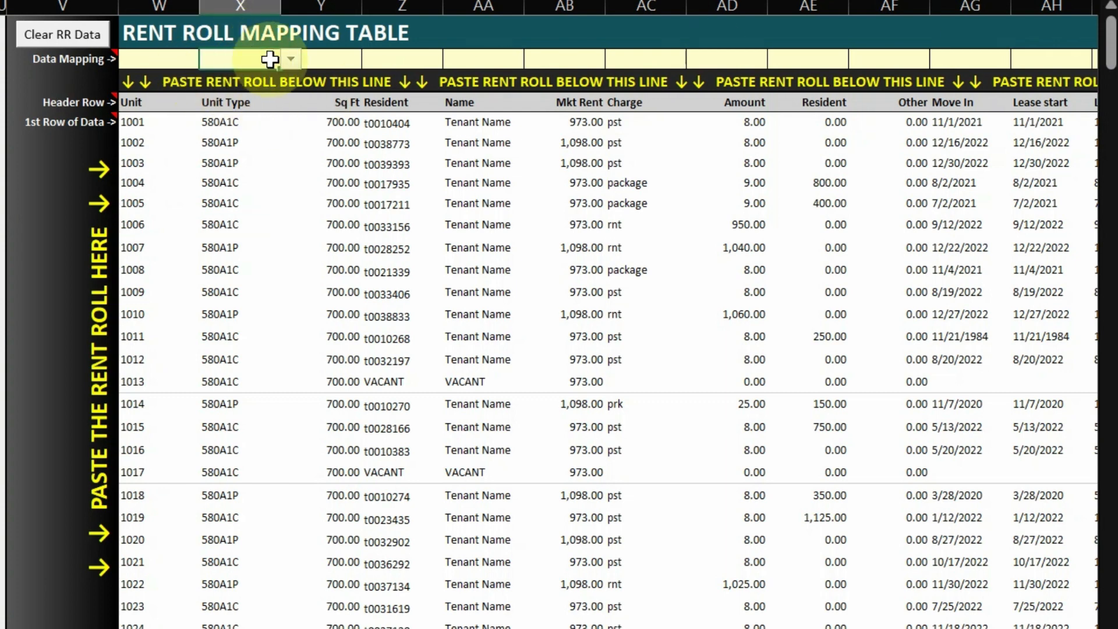
{"action": "left_click", "coordinate": [290, 59]}
{"action": "scroll", "coordinate": [296, 174], "scroll_direction": "down", "scroll_amount": 1}
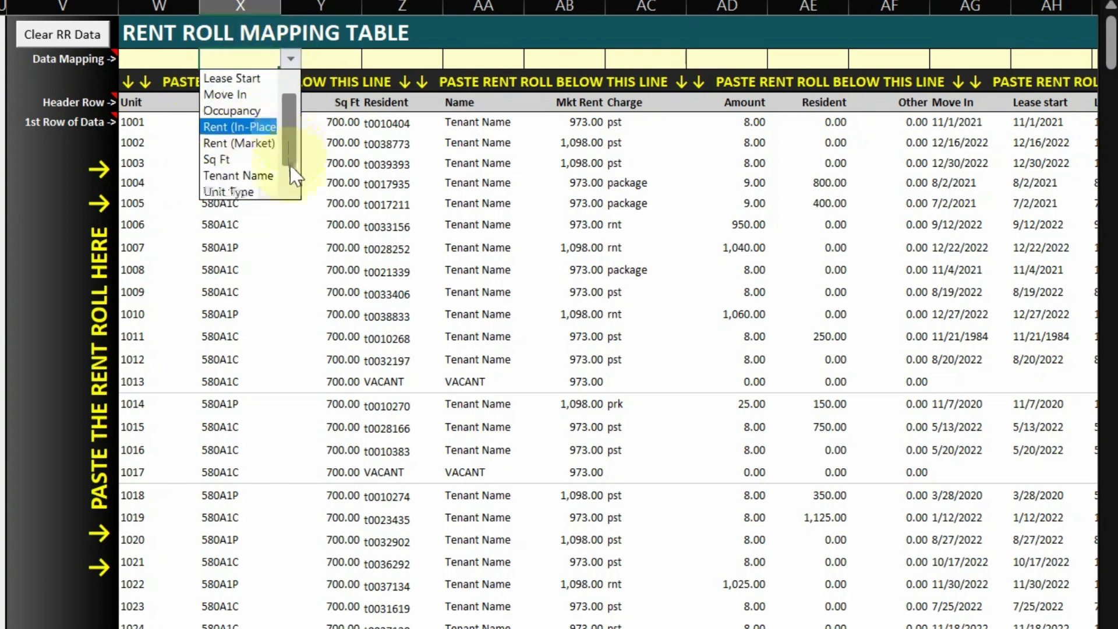
{"action": "left_click", "coordinate": [251, 194]}
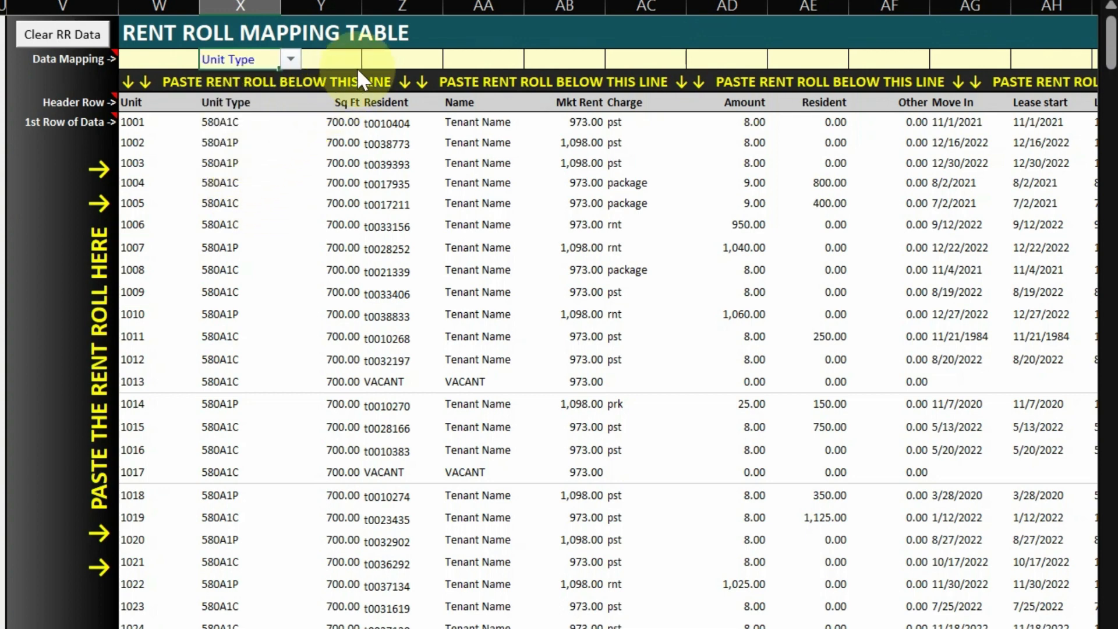
{"action": "left_click", "coordinate": [332, 59]}
{"action": "left_click", "coordinate": [371, 58]}
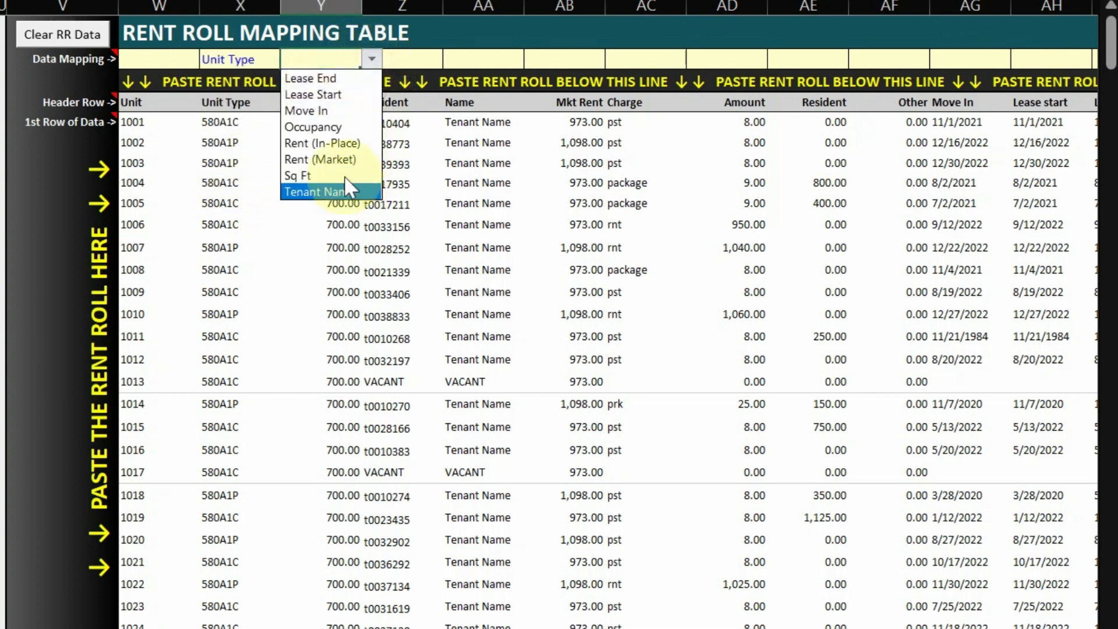
{"action": "left_click", "coordinate": [311, 175]}
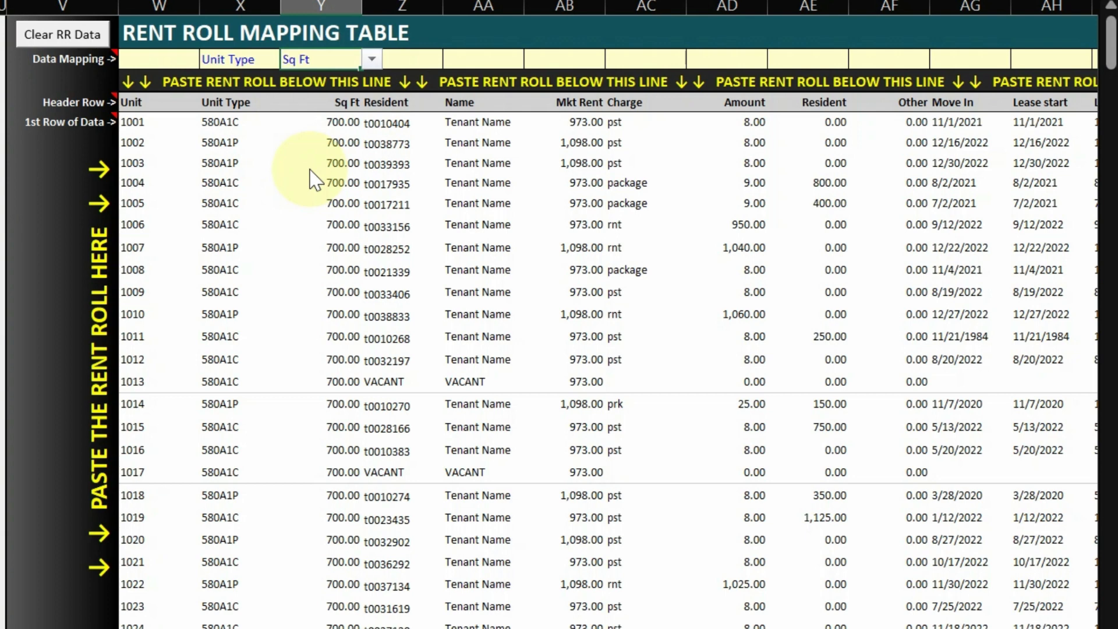
Map the rent roll's Name column AA as Tenant Name in the Data Mapping row.
{"action": "left_click", "coordinate": [500, 59]}
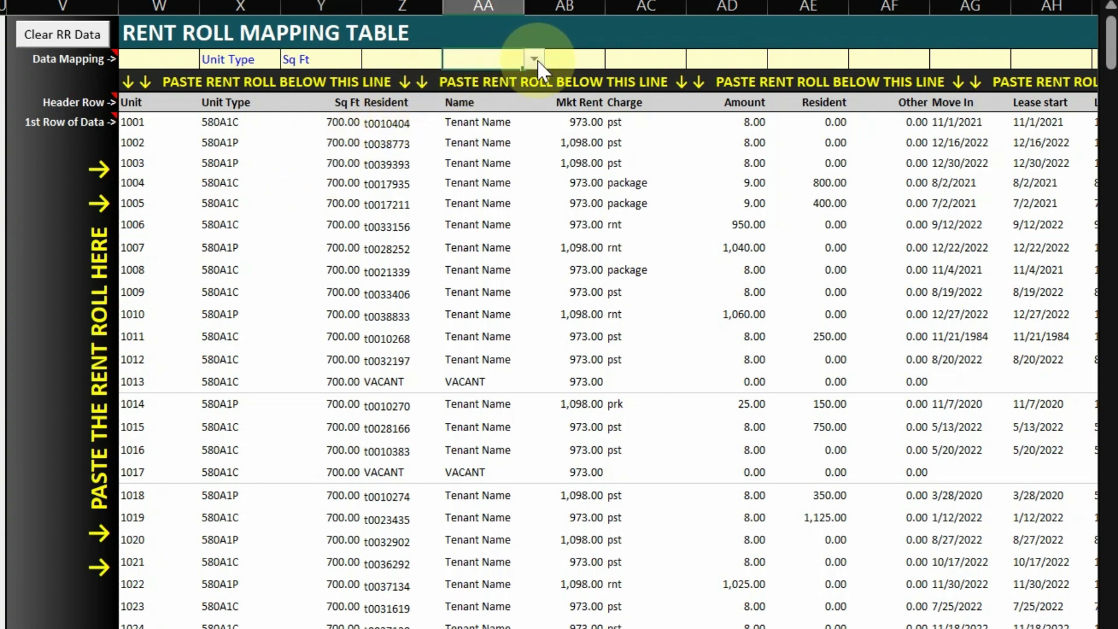
{"action": "left_click", "coordinate": [534, 59]}
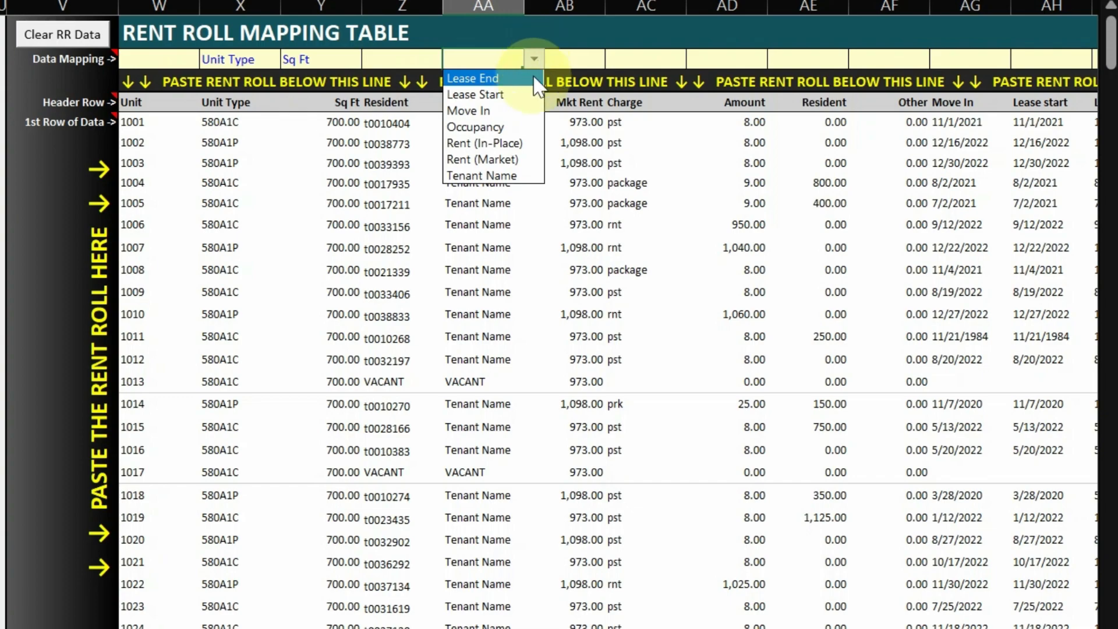
{"action": "left_click", "coordinate": [481, 175]}
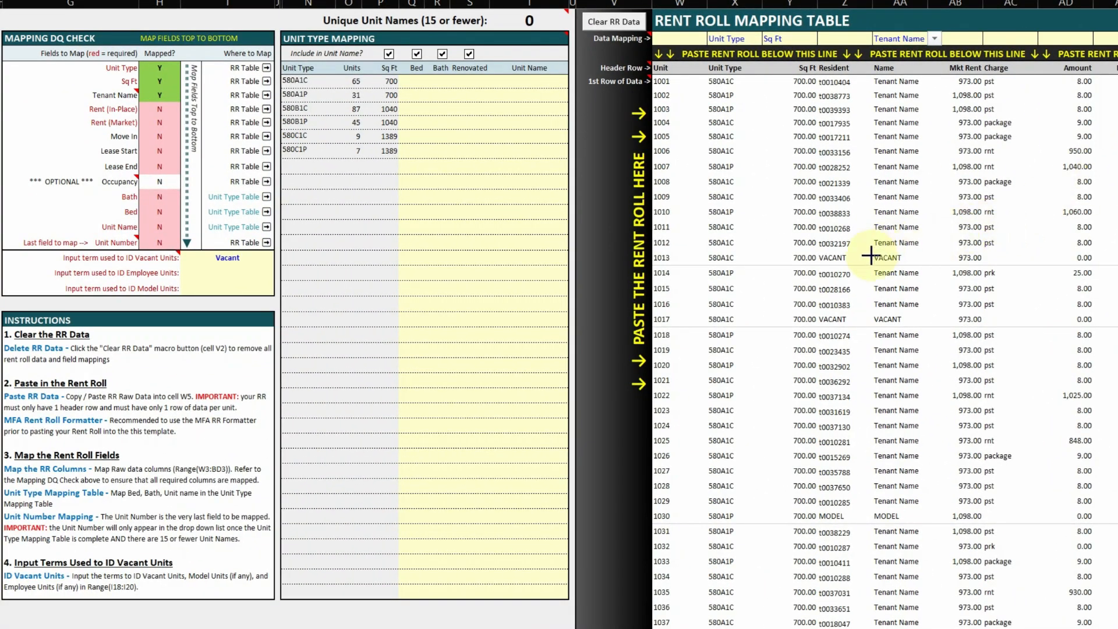
{"action": "mouse_move", "coordinate": [870, 257]}
{"action": "left_mouse_down"}
{"action": "mouse_move", "coordinate": [501, 242]}
{"action": "mouse_move", "coordinate": [258, 258]}
{"action": "left_mouse_up"}
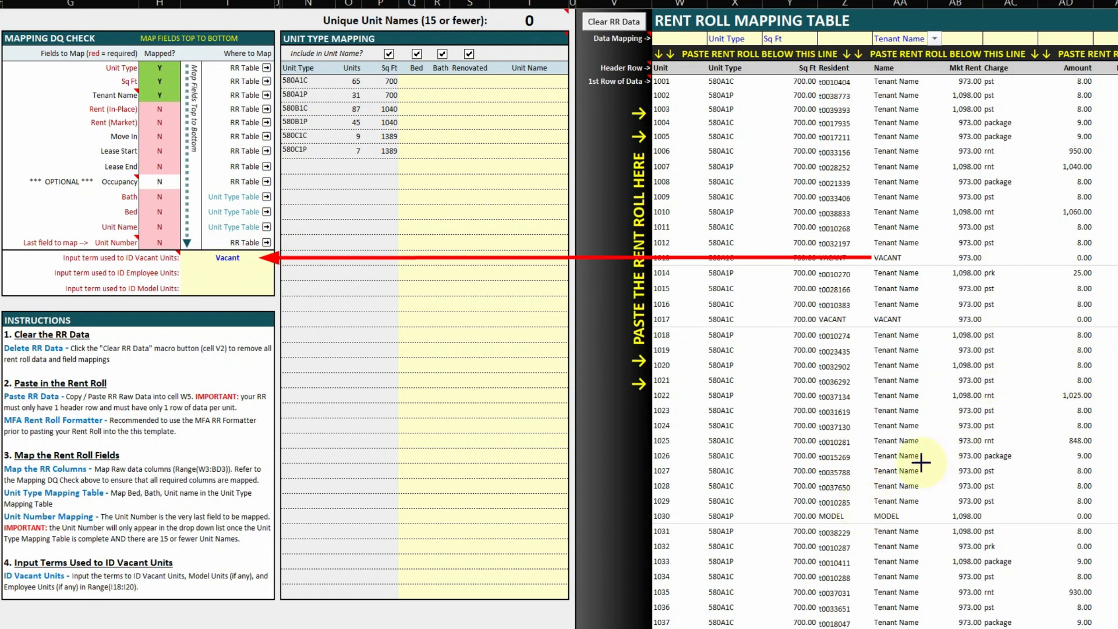
{"action": "left_click_drag", "start_coordinate": [856, 501], "coordinate": [951, 537]}
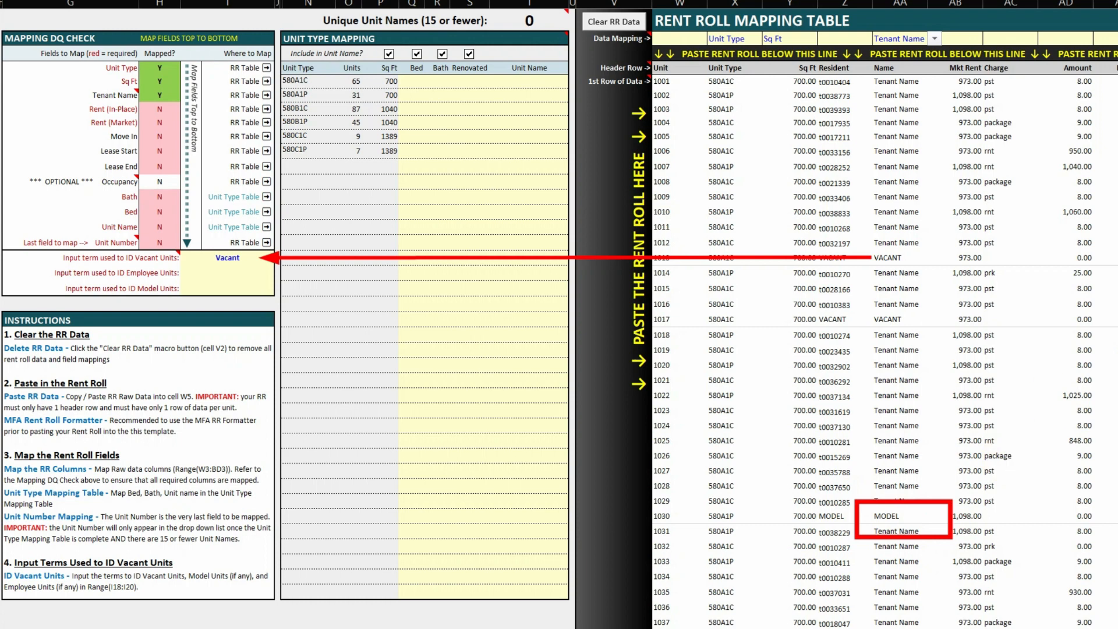
{"action": "mouse_move", "coordinate": [867, 516]}
{"action": "left_mouse_down"}
{"action": "mouse_move", "coordinate": [739, 486]}
{"action": "mouse_move", "coordinate": [252, 286]}
{"action": "left_mouse_up"}
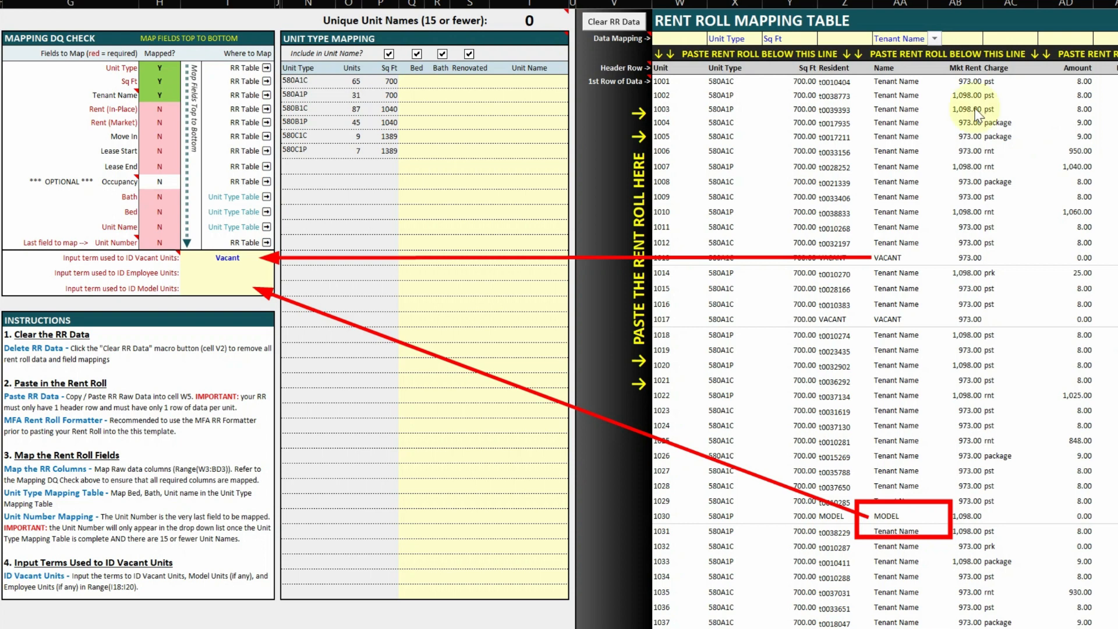
Set the term identifying model units to MODEL and the term identifying vacant units to VACANT in the Mapping DQ Check.
{"action": "left_click", "coordinate": [220, 287]}
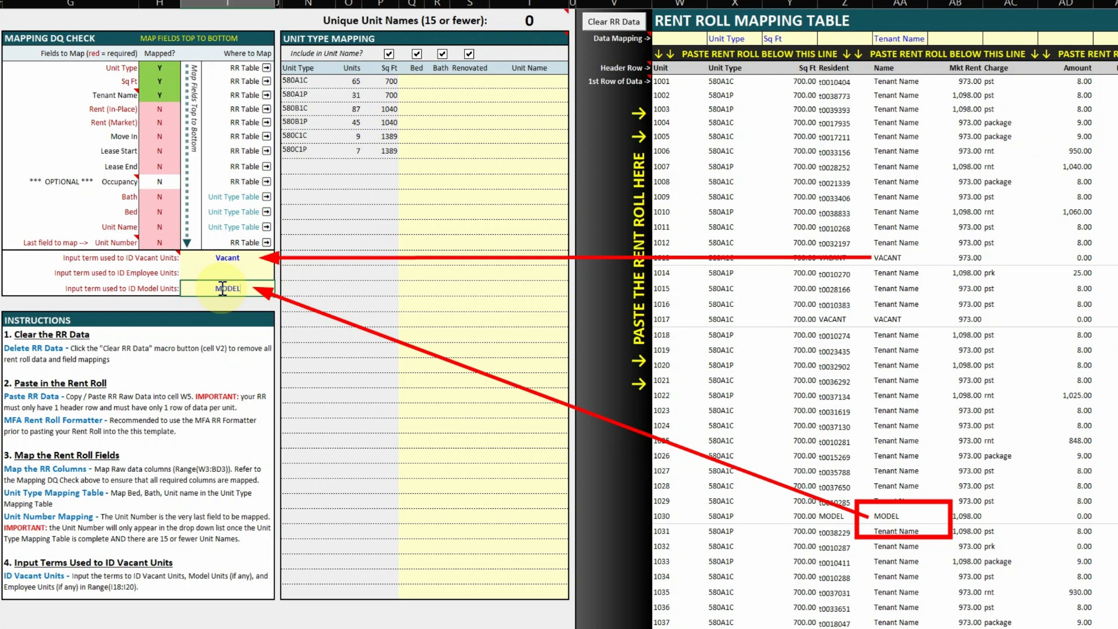
{"action": "type", "text": "MODEL"}
{"action": "key", "text": "Return"}
{"action": "key", "text": "Down"}
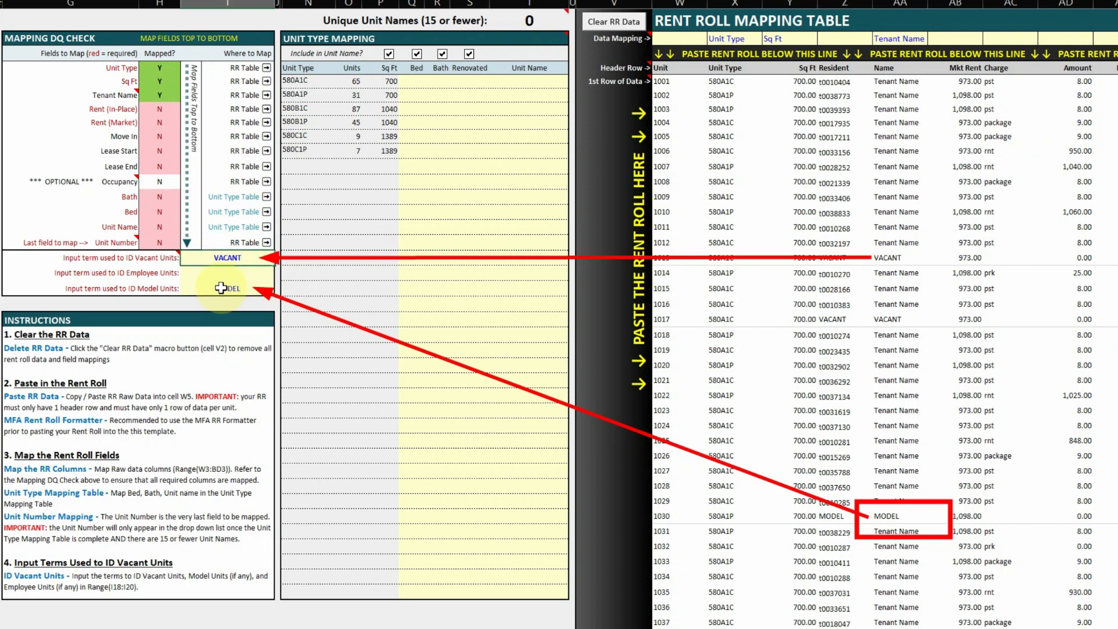
{"action": "key", "text": "Return"}
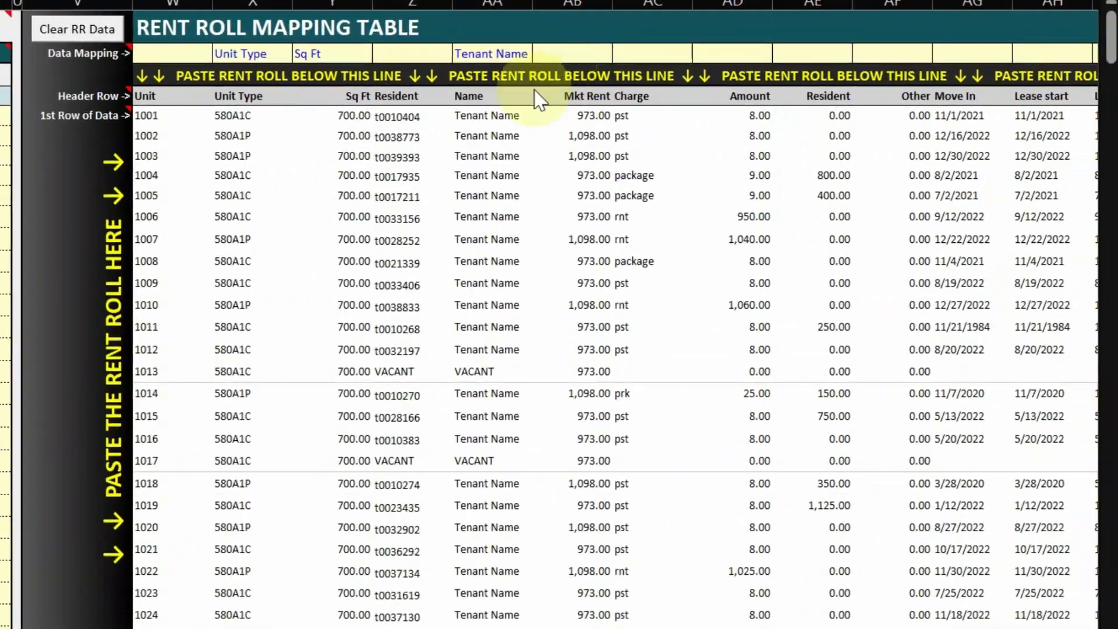
Map the rent roll's Mkt Rent column AB as Rent (Market) in the Data Mapping row.
{"action": "left_click", "coordinate": [607, 52]}
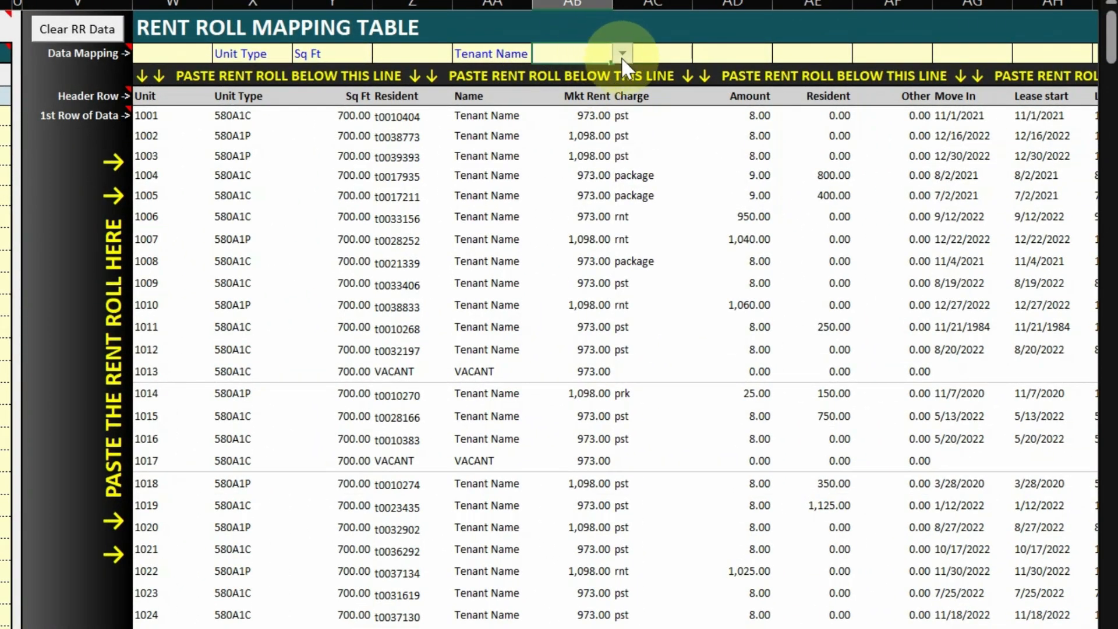
{"action": "left_click", "coordinate": [622, 53]}
{"action": "left_click", "coordinate": [591, 151]}
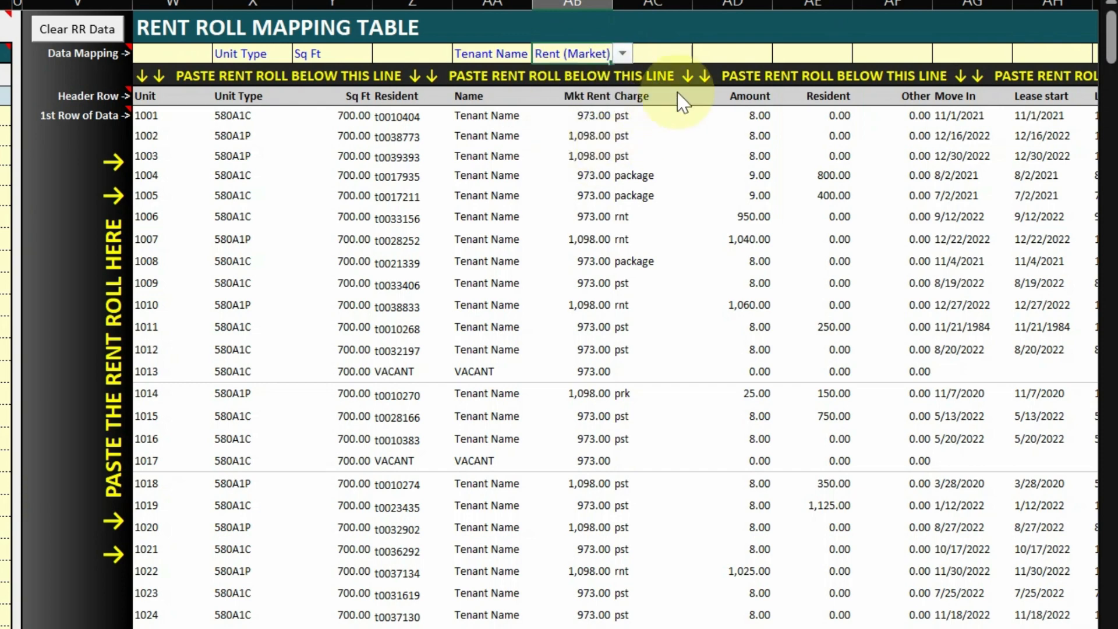
Map the rent roll's Move In column AG as Move In in the Data Mapping row.
{"action": "scroll", "coordinate": [701, 117], "scroll_direction": "right", "scroll_amount": 5}
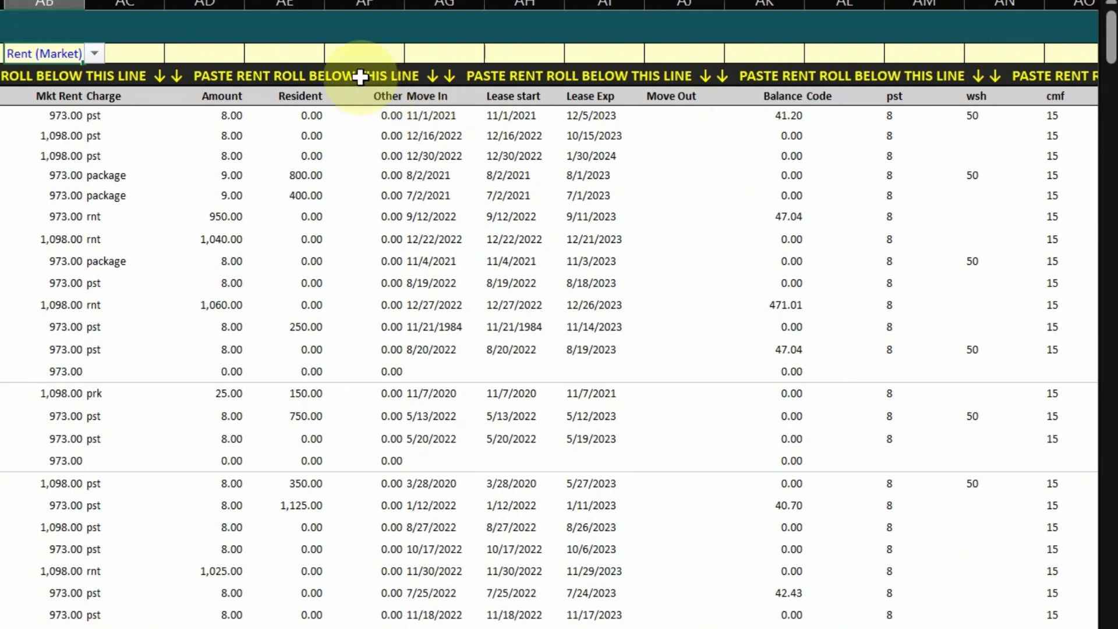
{"action": "left_click", "coordinate": [449, 53]}
{"action": "left_click", "coordinate": [494, 53]}
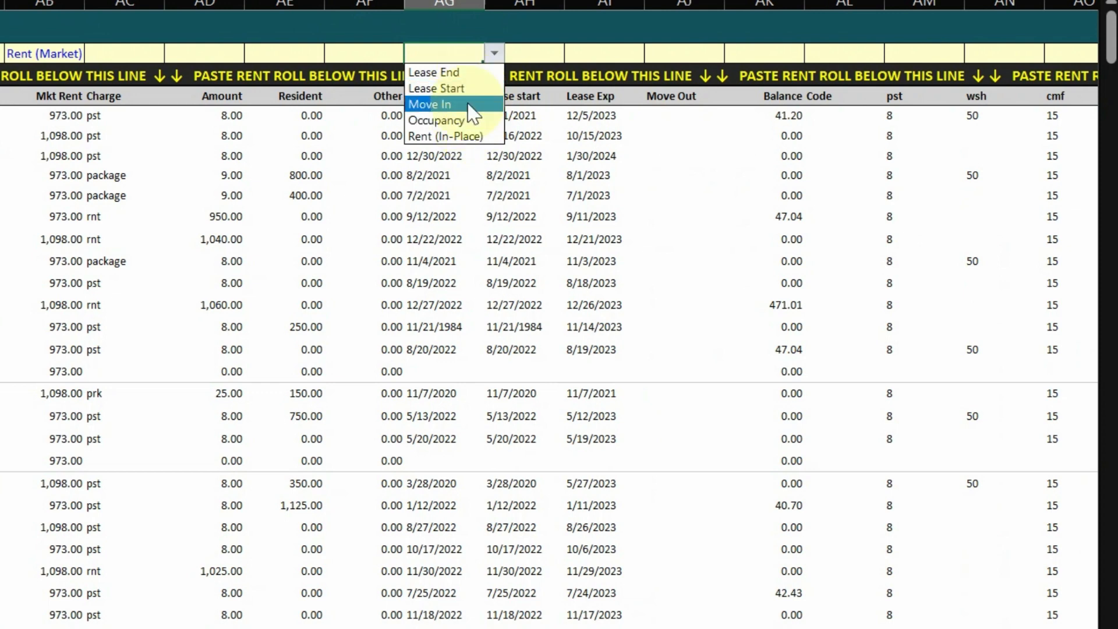
{"action": "left_click", "coordinate": [443, 104]}
Map the Lease start column AH as Lease Start and the Lease Exp column AI as Lease End.
{"action": "left_click", "coordinate": [524, 54]}
{"action": "left_click", "coordinate": [574, 54]}
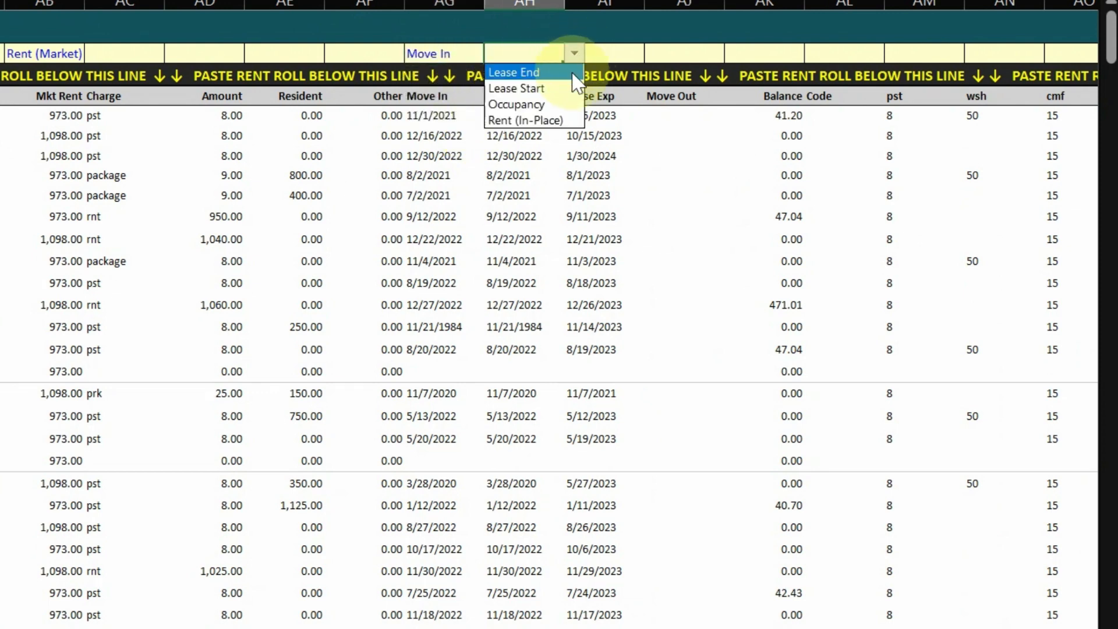
{"action": "left_click", "coordinate": [517, 85]}
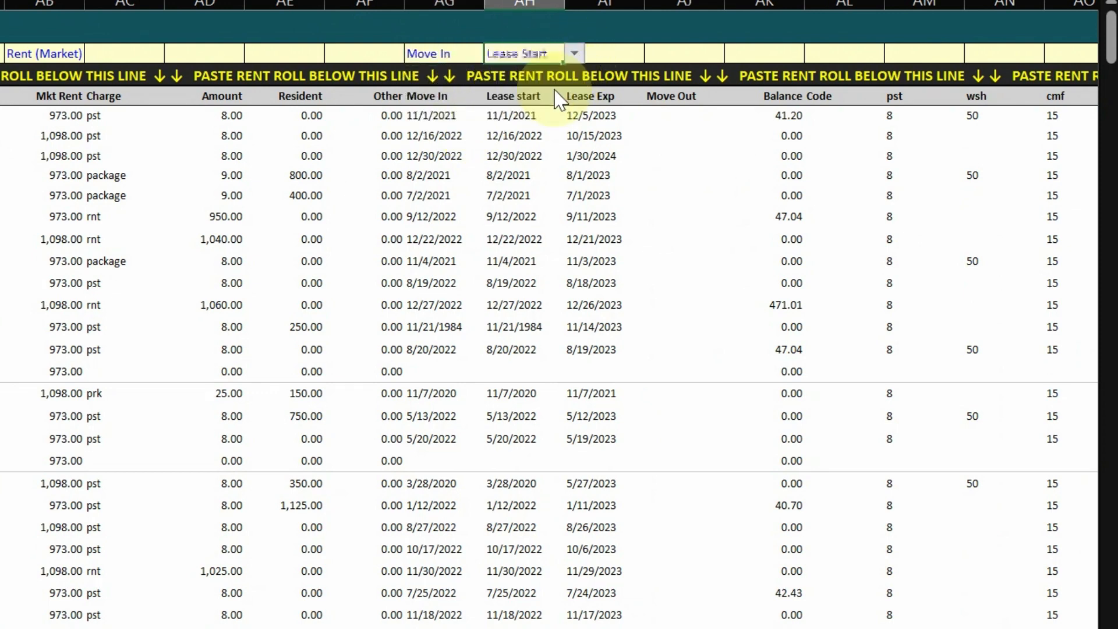
{"action": "left_click", "coordinate": [615, 57]}
{"action": "left_click", "coordinate": [655, 54]}
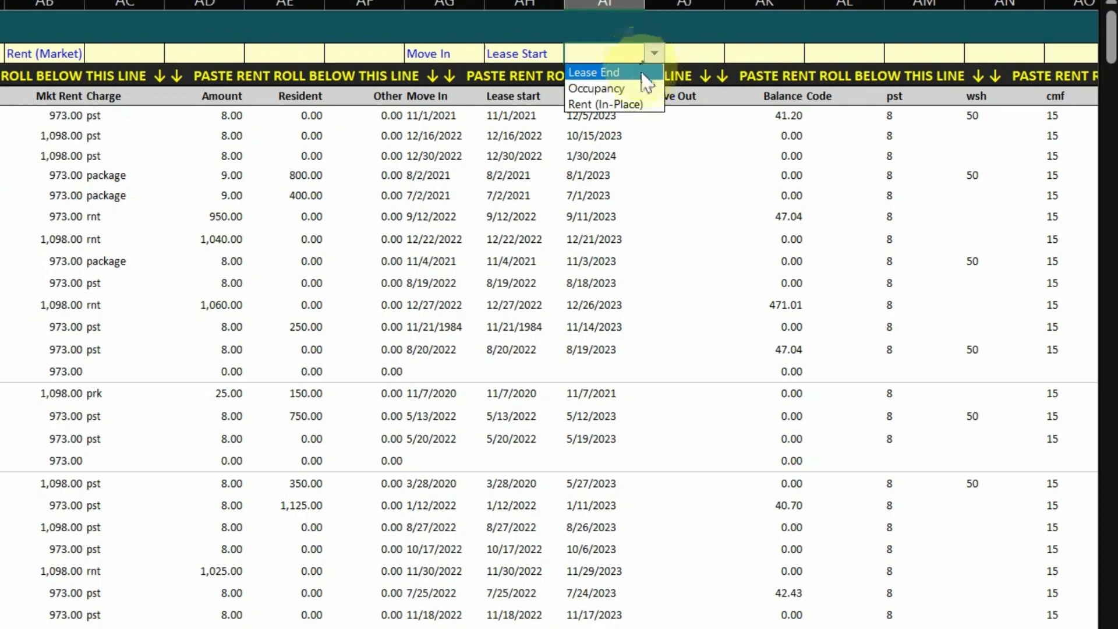
{"action": "left_click", "coordinate": [640, 72]}
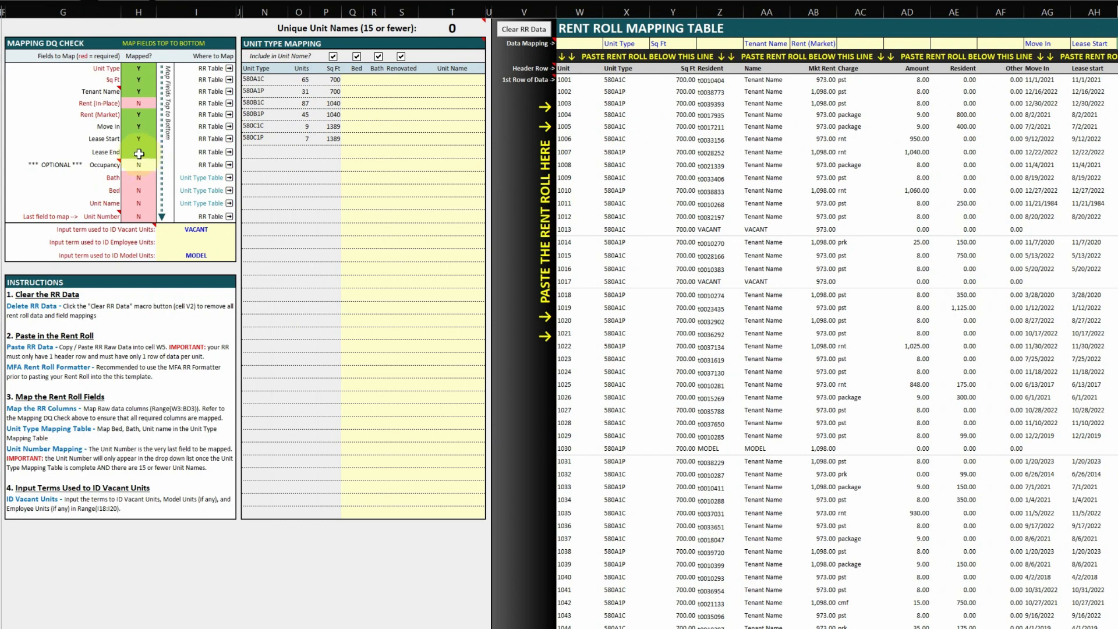
Map the rnt column AS as Rent (In-Place) in the Data Mapping row.
{"action": "left_click_drag", "start_coordinate": [67, 90], "coordinate": [145, 103]}
{"action": "scroll", "coordinate": [864, 142], "scroll_direction": "right", "scroll_amount": 10}
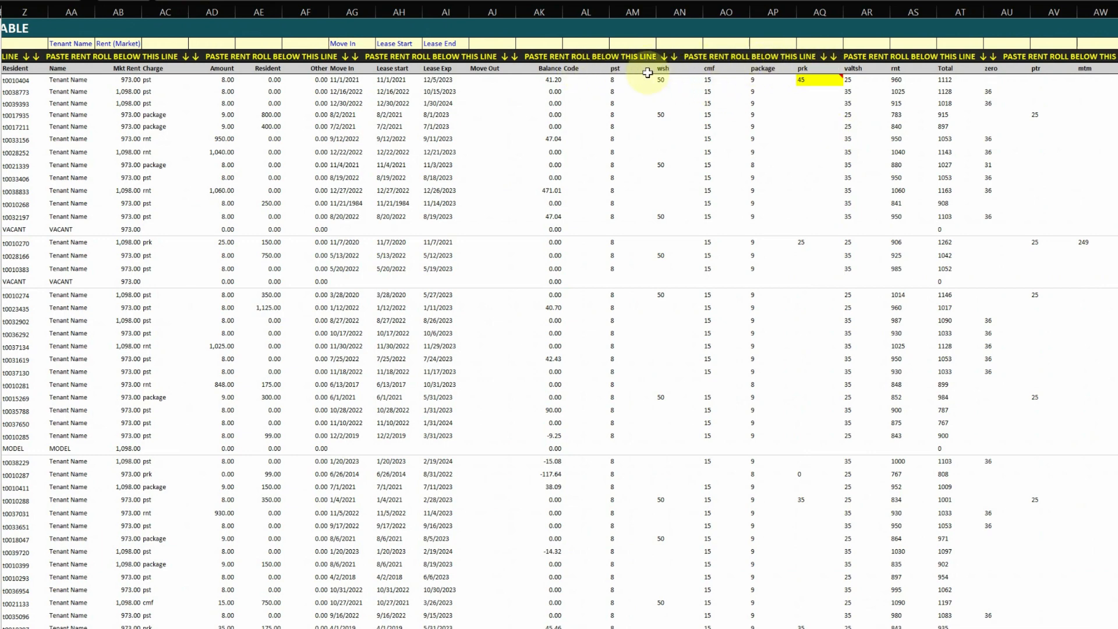
{"action": "scroll", "coordinate": [675, 113], "scroll_direction": "right", "scroll_amount": 2}
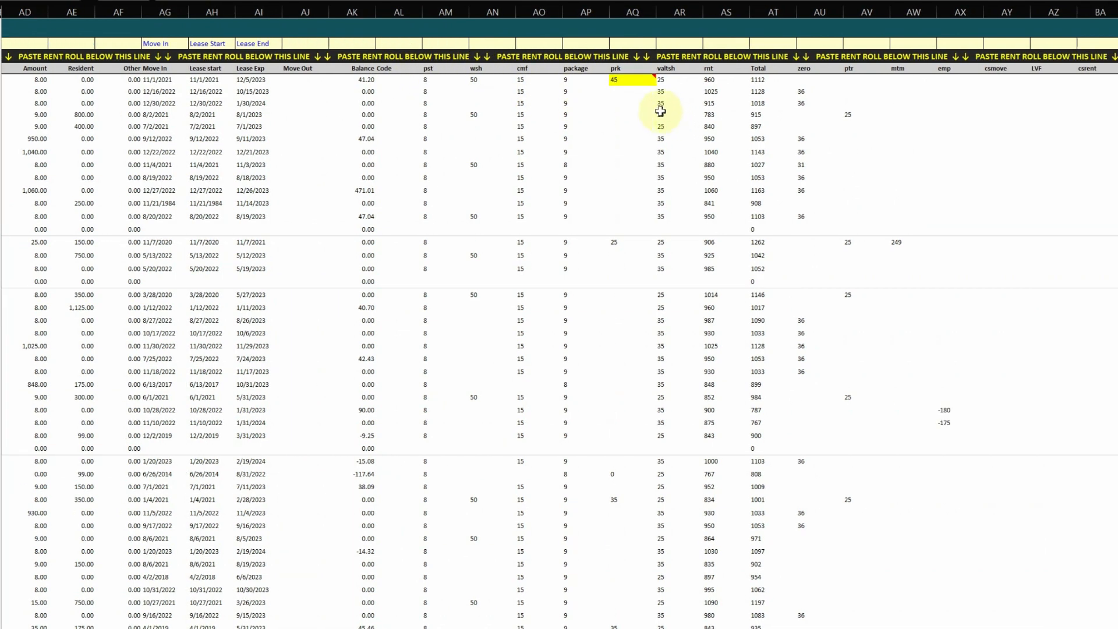
{"action": "left_click_drag", "start_coordinate": [724, 68], "coordinate": [725, 290]}
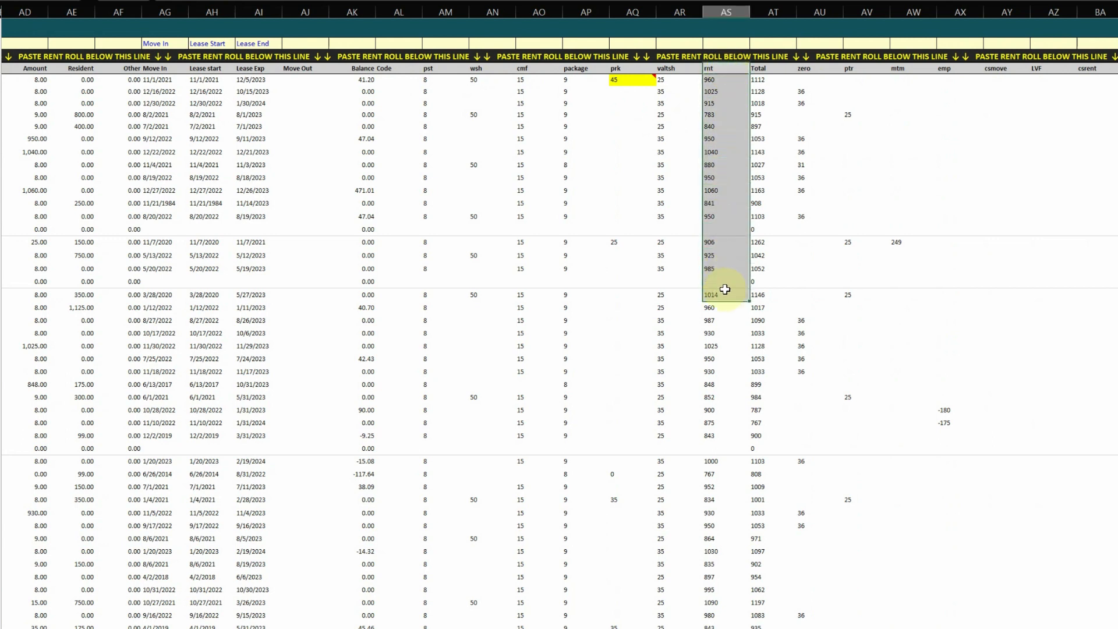
{"action": "left_click", "coordinate": [716, 68]}
{"action": "left_click", "coordinate": [763, 43]}
{"action": "left_click", "coordinate": [742, 43]}
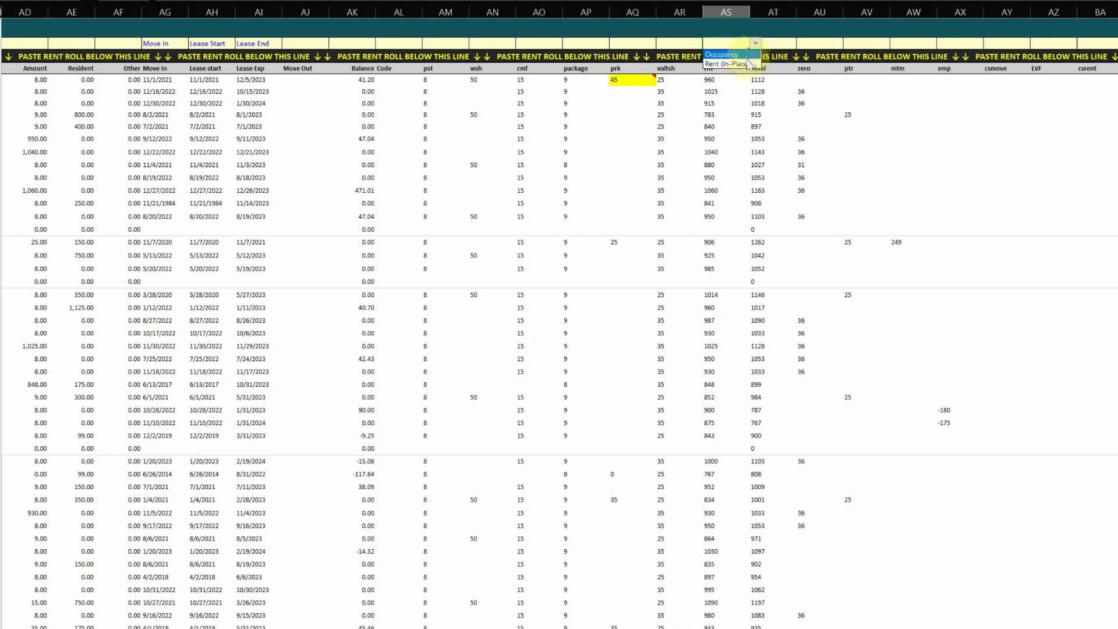
{"action": "scroll", "coordinate": [721, 163], "scroll_direction": "left", "scroll_amount": 10}
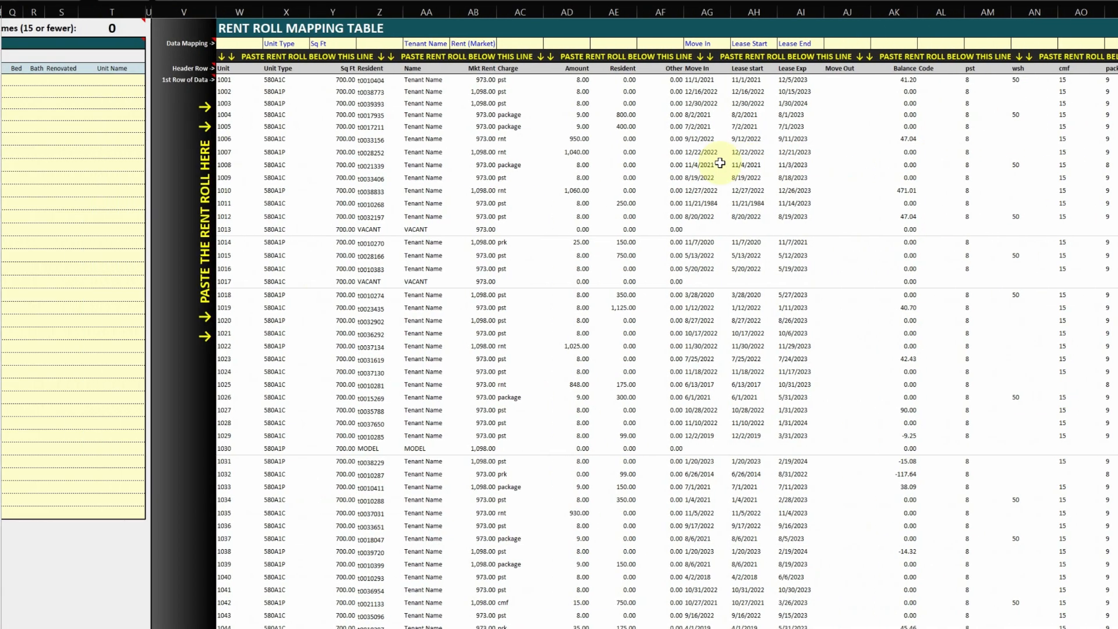
{"action": "scroll", "coordinate": [721, 163], "scroll_direction": "left", "scroll_amount": 2}
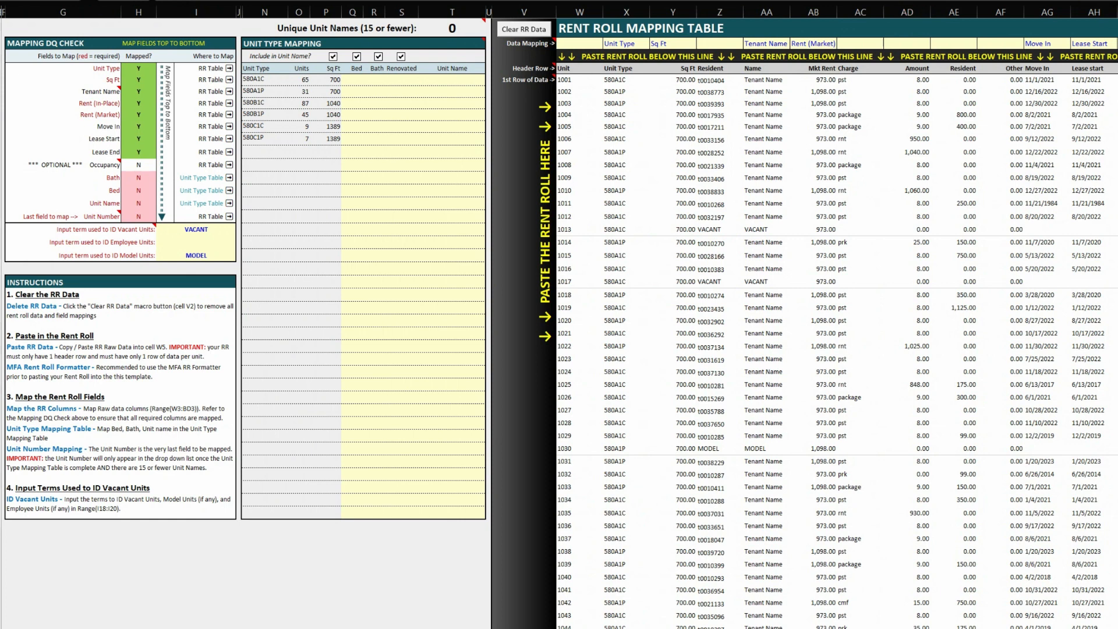
{"action": "mouse_move", "coordinate": [48, 63]}
{"action": "left_mouse_down"}
{"action": "mouse_move", "coordinate": [179, 92]}
{"action": "mouse_move", "coordinate": [237, 172]}
{"action": "left_mouse_up"}
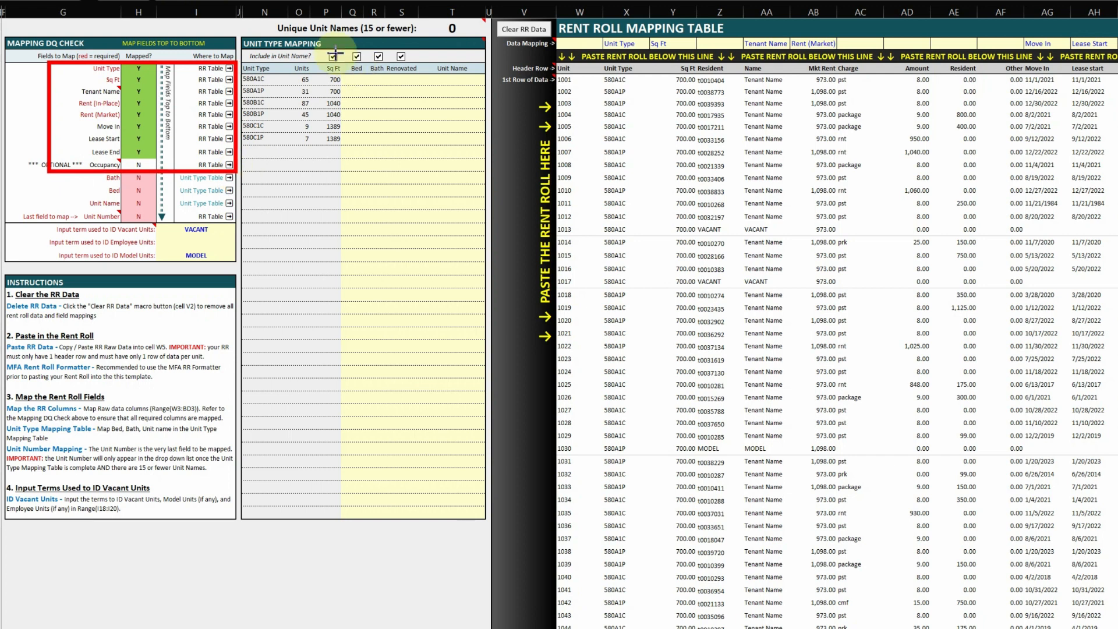
{"action": "mouse_move", "coordinate": [241, 32]}
{"action": "left_mouse_down"}
{"action": "mouse_move", "coordinate": [337, 128]}
{"action": "mouse_move", "coordinate": [481, 149]}
{"action": "left_mouse_up"}
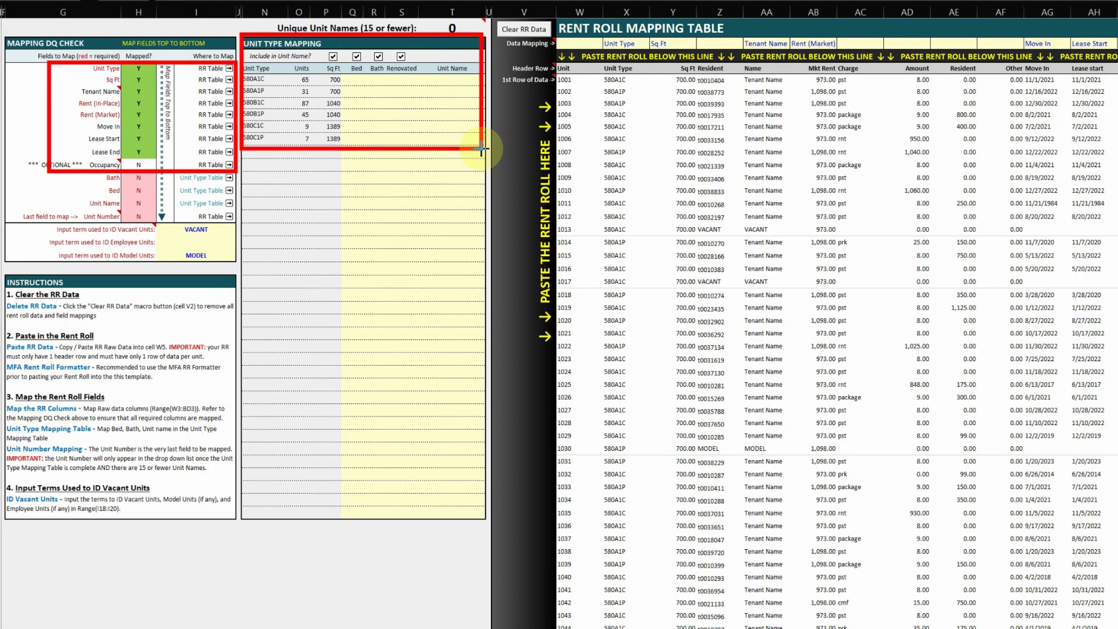
{"action": "key", "text": "Escape"}
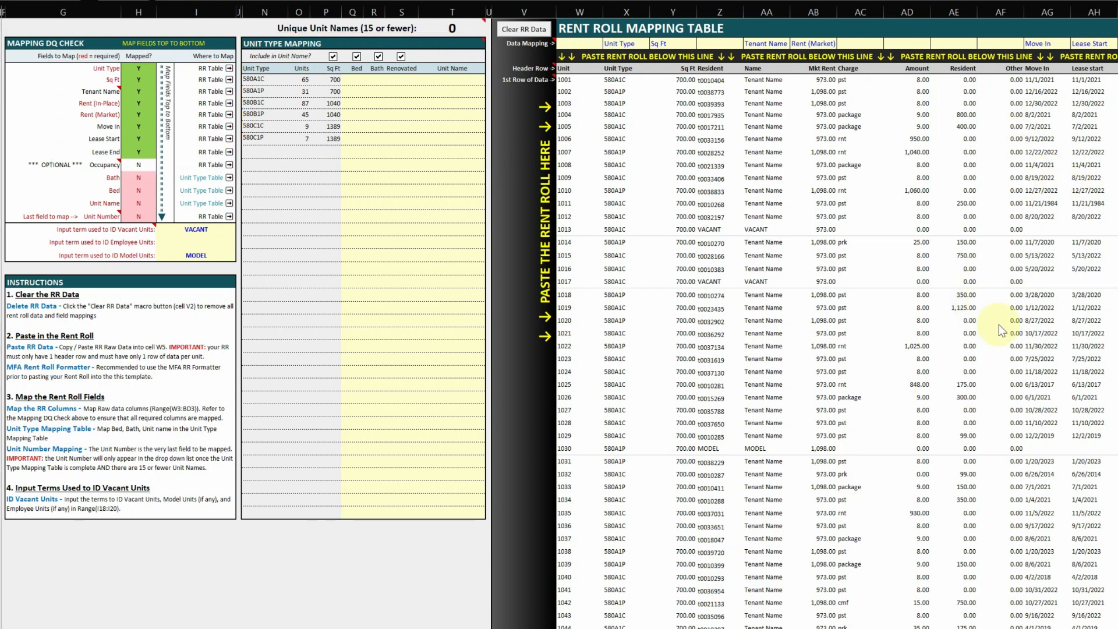
{"action": "left_click_drag", "start_coordinate": [236, 60], "coordinate": [285, 147]}
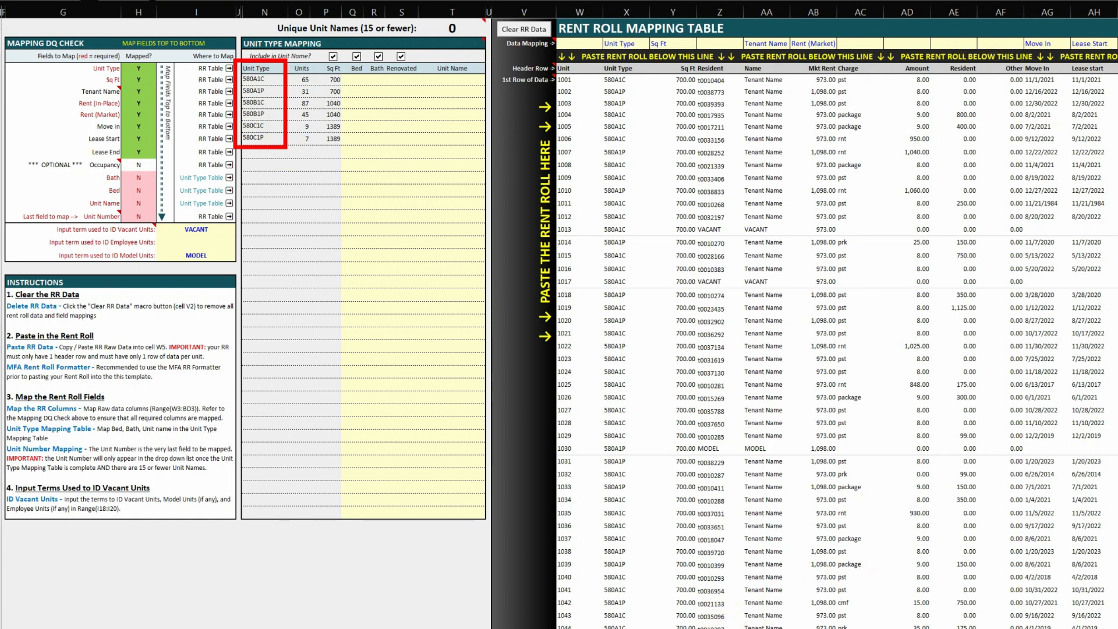
Paste the picture of the Floor Plans and Unit Mix table next to the Unit Type Mapping table for reference.
{"action": "key", "text": "ctrl+v"}
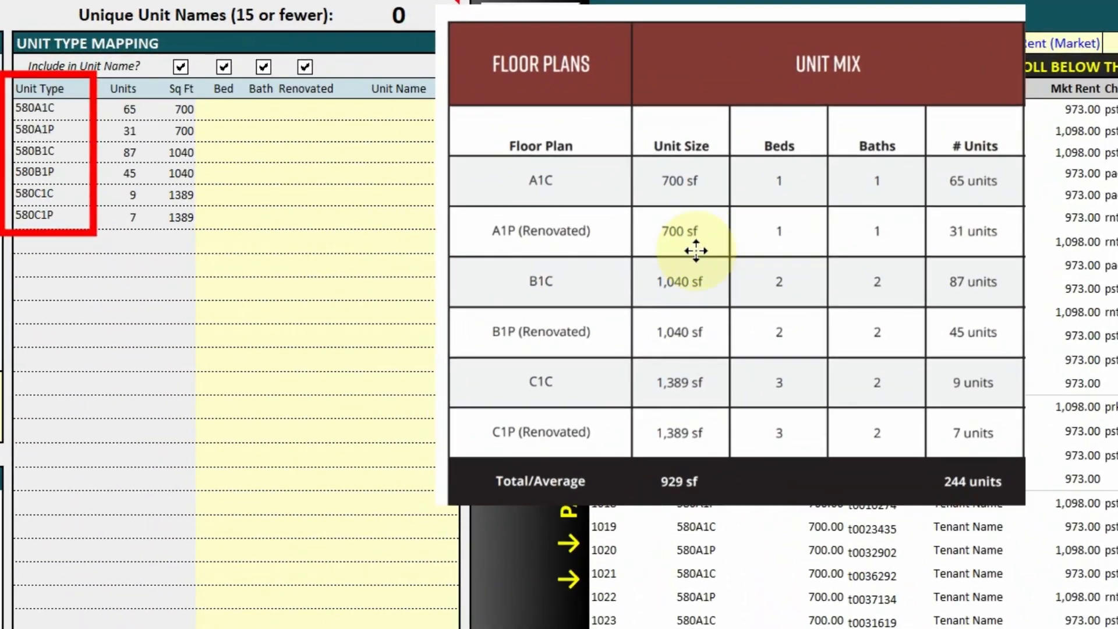
{"action": "left_click", "coordinate": [696, 250]}
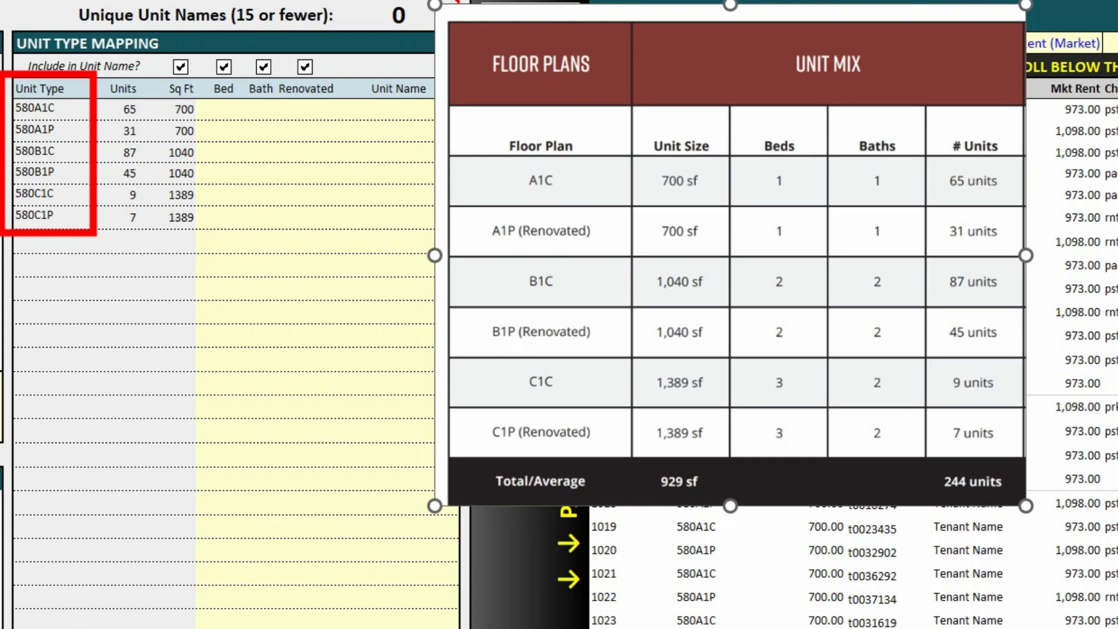
{"action": "left_click", "coordinate": [255, 109]}
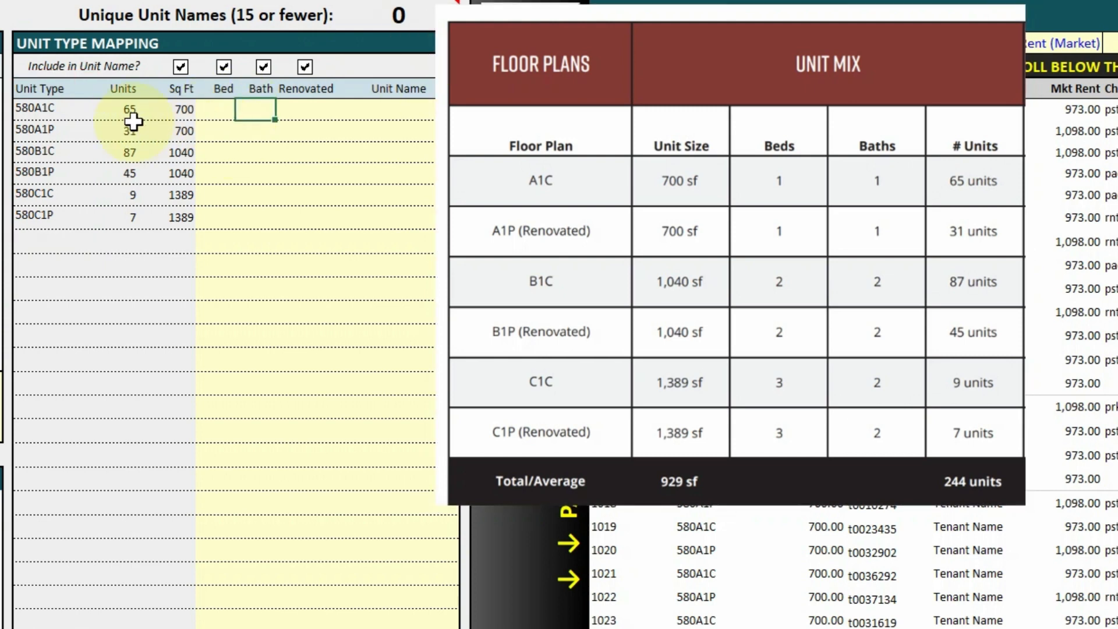
{"action": "mouse_move", "coordinate": [946, 179]}
{"action": "left_mouse_down"}
{"action": "mouse_move", "coordinate": [341, 137]}
{"action": "mouse_move", "coordinate": [142, 96]}
{"action": "mouse_move", "coordinate": [140, 110]}
{"action": "left_mouse_up"}
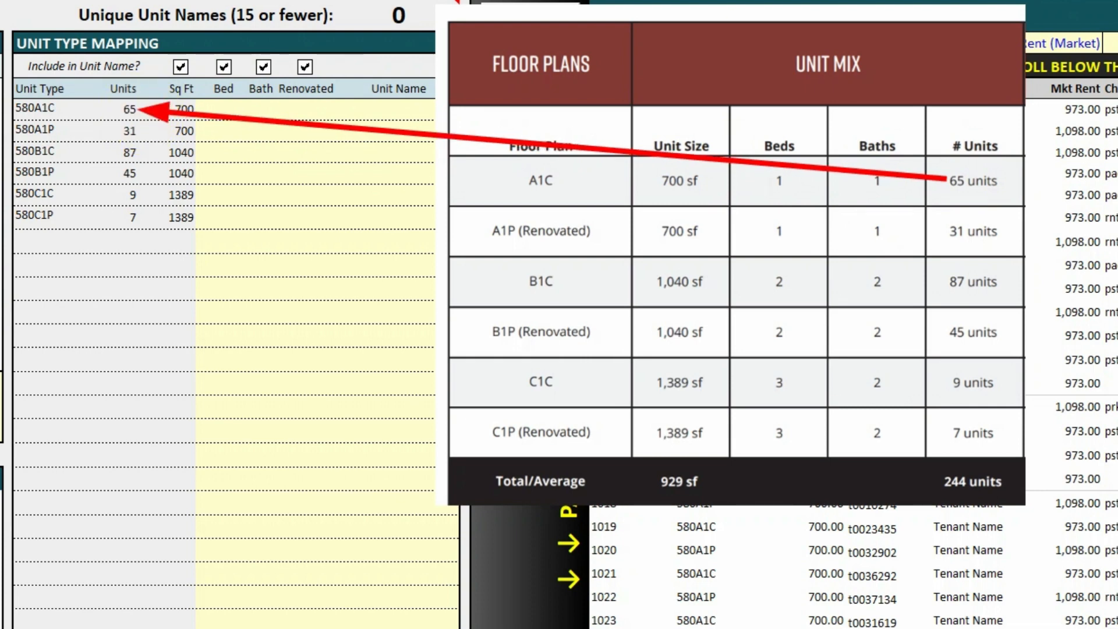
{"action": "key", "text": "Escape"}
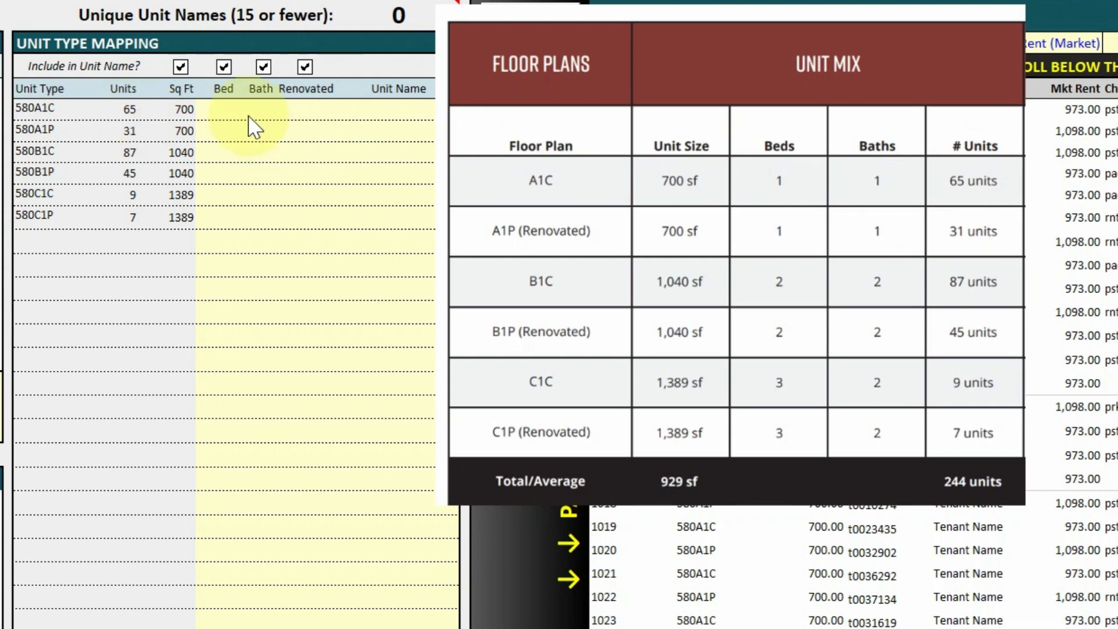
Enter 1 bed and 1 bath for unit type 580A1C in the Unit Type Mapping table.
{"action": "left_click", "coordinate": [233, 111]}
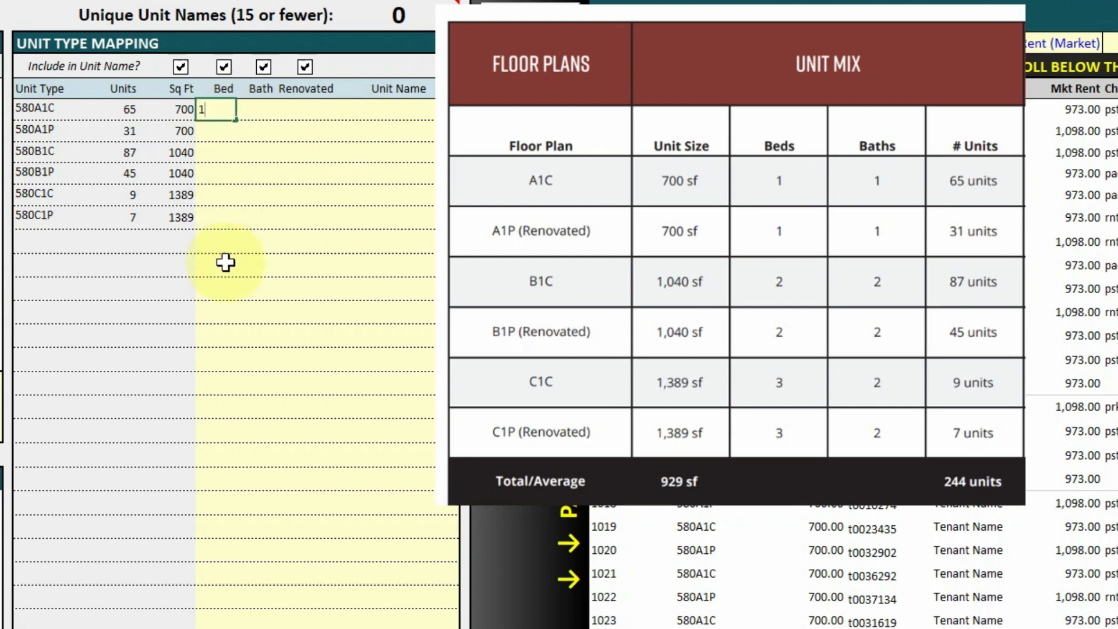
{"action": "type", "text": "1"}
{"action": "key", "text": "Tab"}
{"action": "type", "text": "1"}
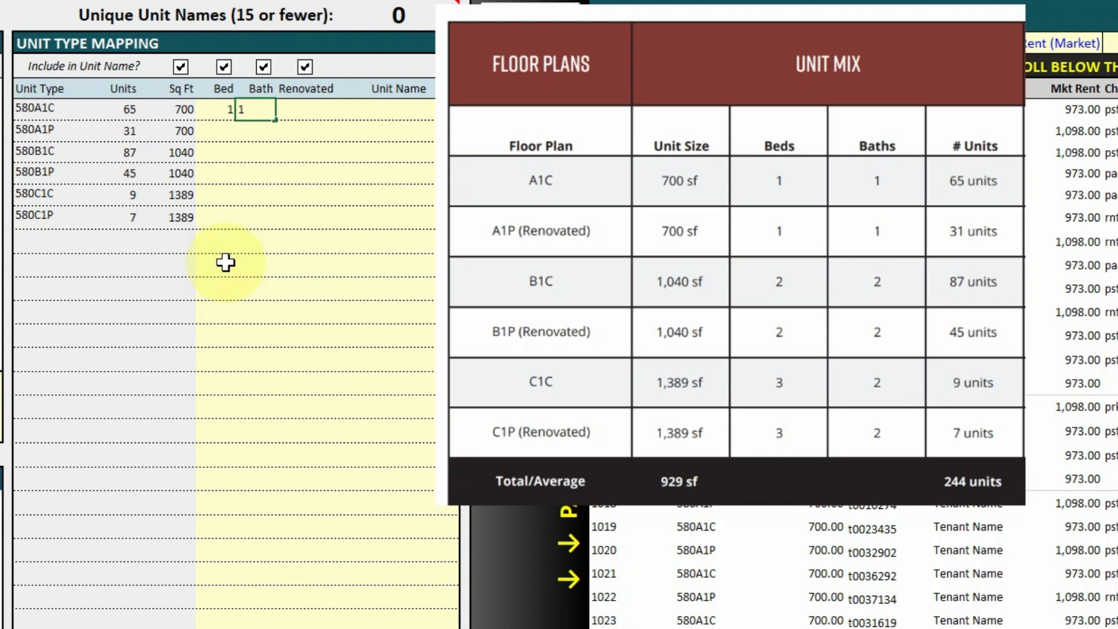
{"action": "key", "text": "Return"}
Enter 1 bed and 1 bath for unit type 580A1P and mark it as renovated with Y.
{"action": "type", "text": "1"}
{"action": "key", "text": "Tab"}
{"action": "type", "text": "1"}
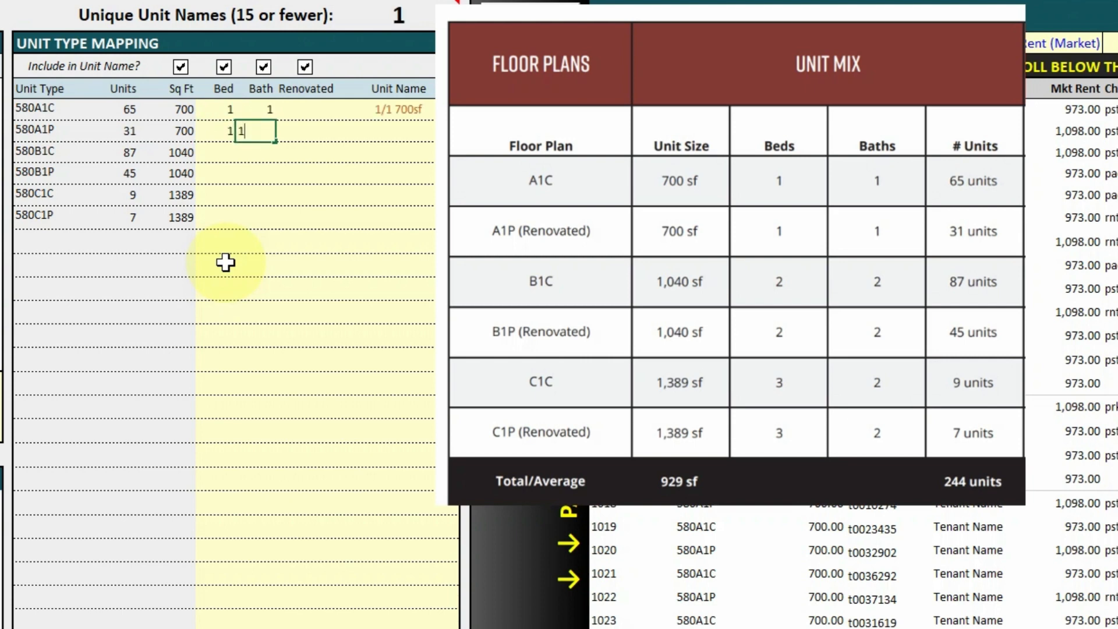
{"action": "key", "text": "Tab"}
{"action": "left_click", "coordinate": [347, 131]}
{"action": "left_click", "coordinate": [332, 157]}
{"action": "key", "text": "Return"}
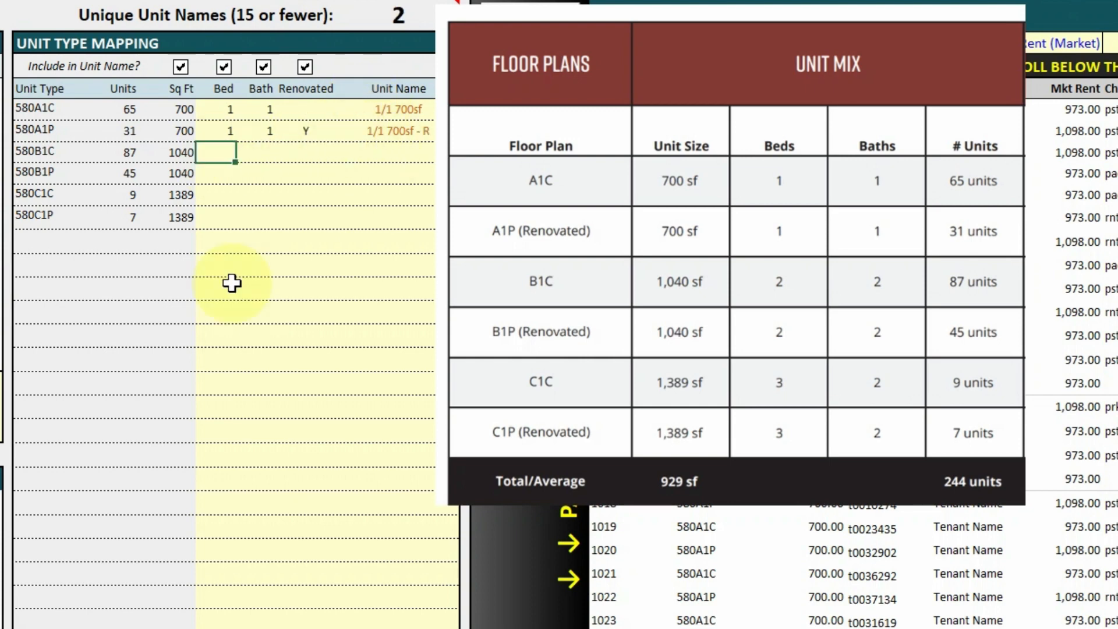
Enter 2 beds and 2 baths for unit types 580B1C and 580B1P, marking only 580B1P as renovated with Y.
{"action": "type", "text": "2"}
{"action": "key", "text": "Tab"}
{"action": "key", "text": "2"}
{"action": "key", "text": "Return"}
{"action": "type", "text": "2"}
{"action": "key", "text": "Tab"}
{"action": "key", "text": "2"}
{"action": "key", "text": "Tab"}
{"action": "type", "text": "Y"}
{"action": "key", "text": "Return"}
Enter 3 beds and 2 baths for unit types 580C1C and 580C1P, marking only 580C1P as renovated with Y.
{"action": "type", "text": "3"}
{"action": "key", "text": "Tab"}
{"action": "type", "text": "2"}
{"action": "key", "text": "Return"}
{"action": "type", "text": "3"}
{"action": "key", "text": "Tab"}
{"action": "key", "text": "2"}
{"action": "key", "text": "Tab"}
{"action": "type", "text": "Y"}
{"action": "left_click", "coordinate": [232, 283]}
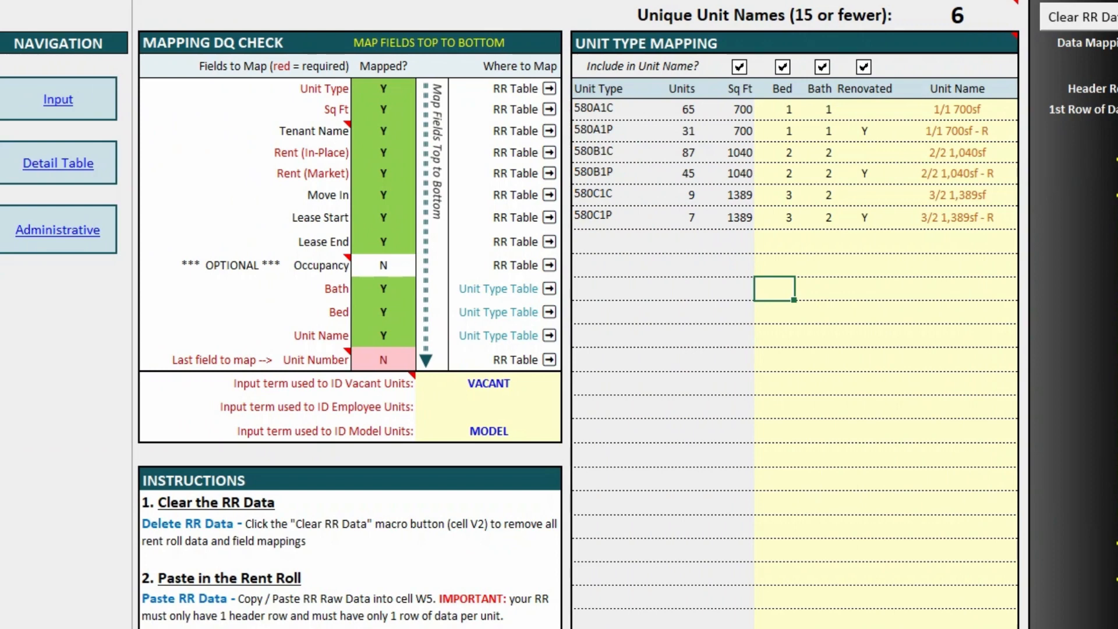
Examine the Mapping DQ Check, the Unit Type Mapping table, the Unique Unit Names count and the Include in Unit Name options.
{"action": "mouse_move", "coordinate": [154, 336]}
{"action": "left_mouse_down"}
{"action": "mouse_move", "coordinate": [531, 382]}
{"action": "mouse_move", "coordinate": [568, 371]}
{"action": "left_mouse_up"}
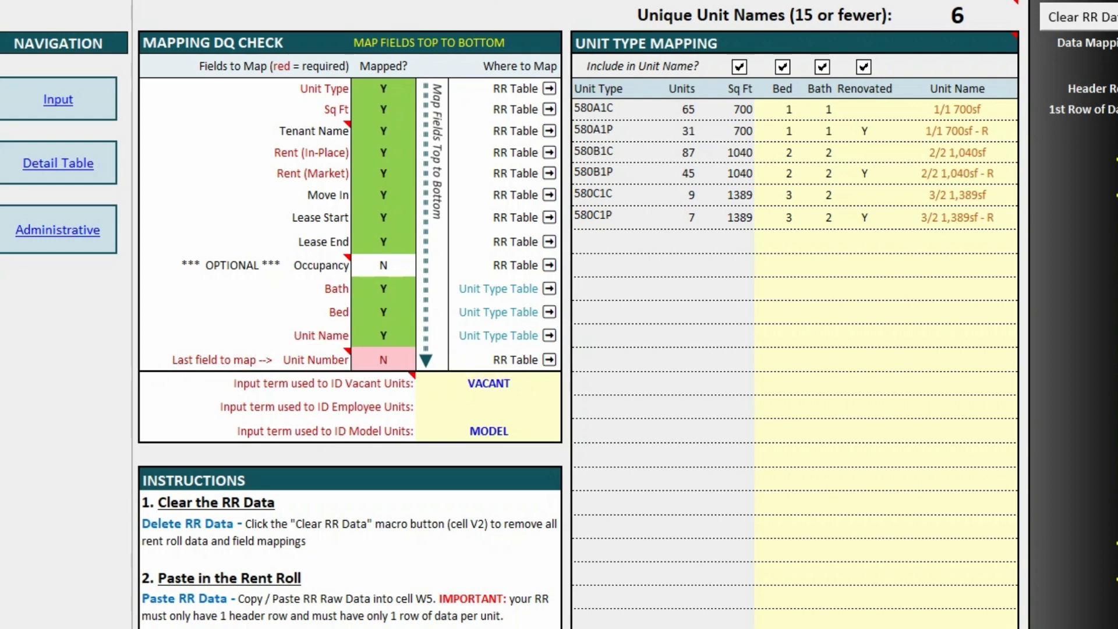
{"action": "left_click_drag", "start_coordinate": [569, 87], "coordinate": [986, 233]}
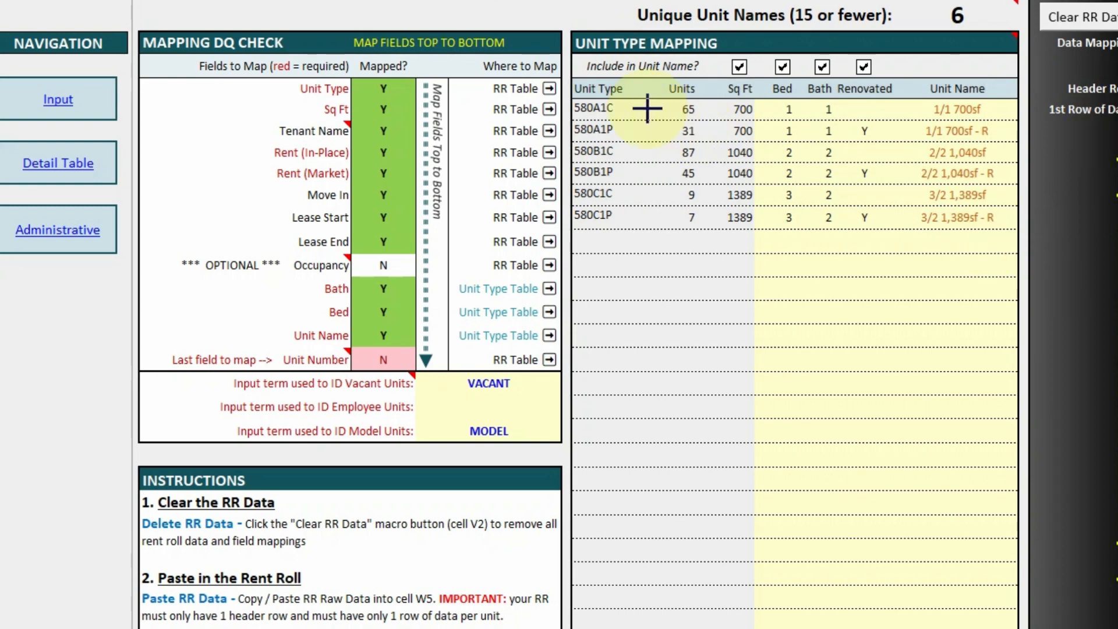
{"action": "left_click_drag", "start_coordinate": [900, 3], "coordinate": [1029, 51]}
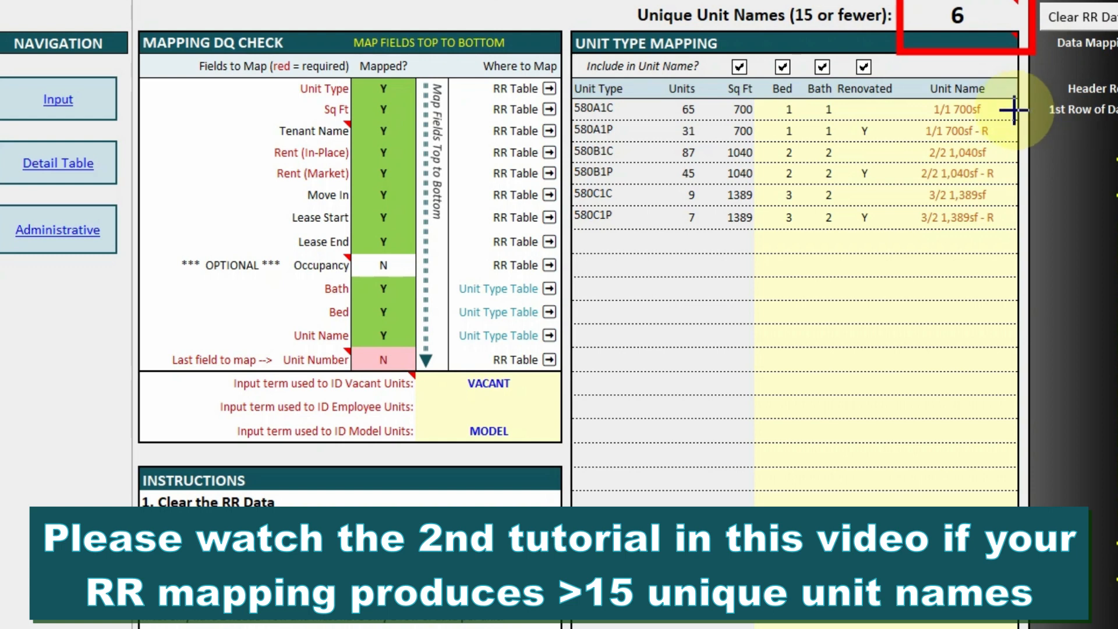
{"action": "mouse_move", "coordinate": [712, 41]}
{"action": "left_mouse_down"}
{"action": "mouse_move", "coordinate": [772, 81]}
{"action": "mouse_move", "coordinate": [765, 89]}
{"action": "left_mouse_up"}
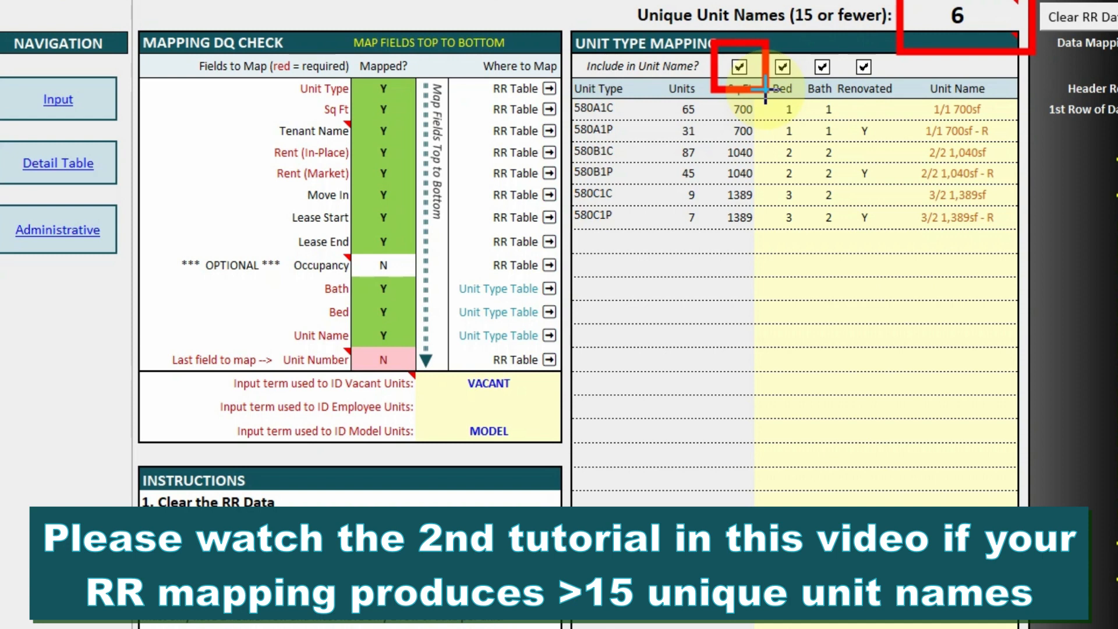
{"action": "left_click_drag", "start_coordinate": [765, 88], "coordinate": [765, 89]}
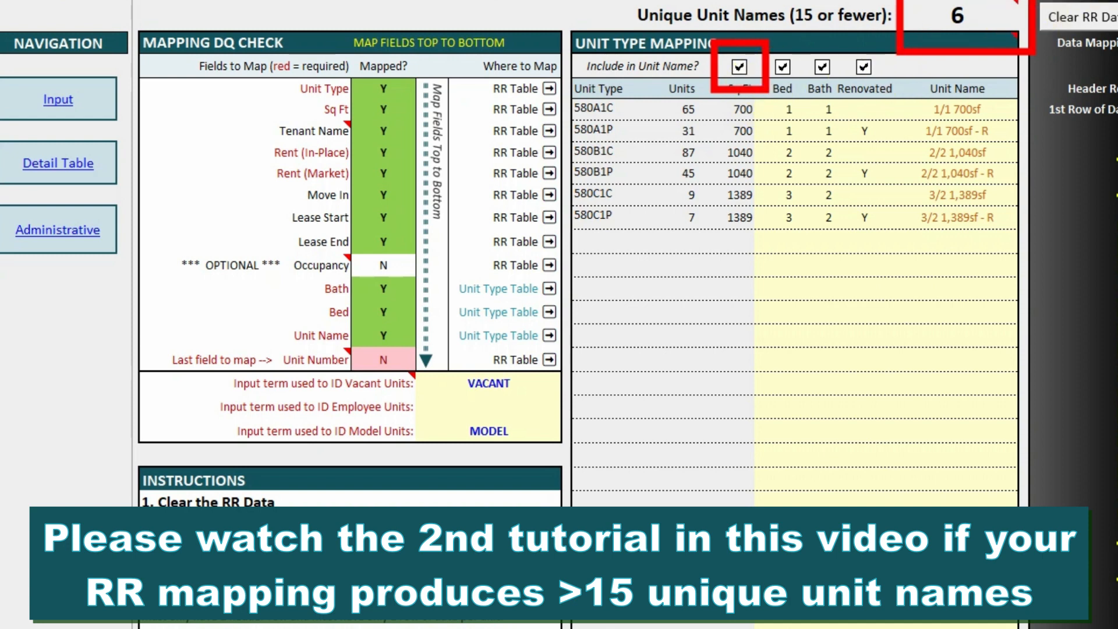
{"action": "left_click_drag", "start_coordinate": [943, 18], "coordinate": [940, 19]}
{"action": "left_click_drag", "start_coordinate": [739, 64], "coordinate": [725, 71]}
Map the rent roll's Unit column W as Unit Number in the Data Mapping row.
{"action": "left_click", "coordinate": [1003, 192]}
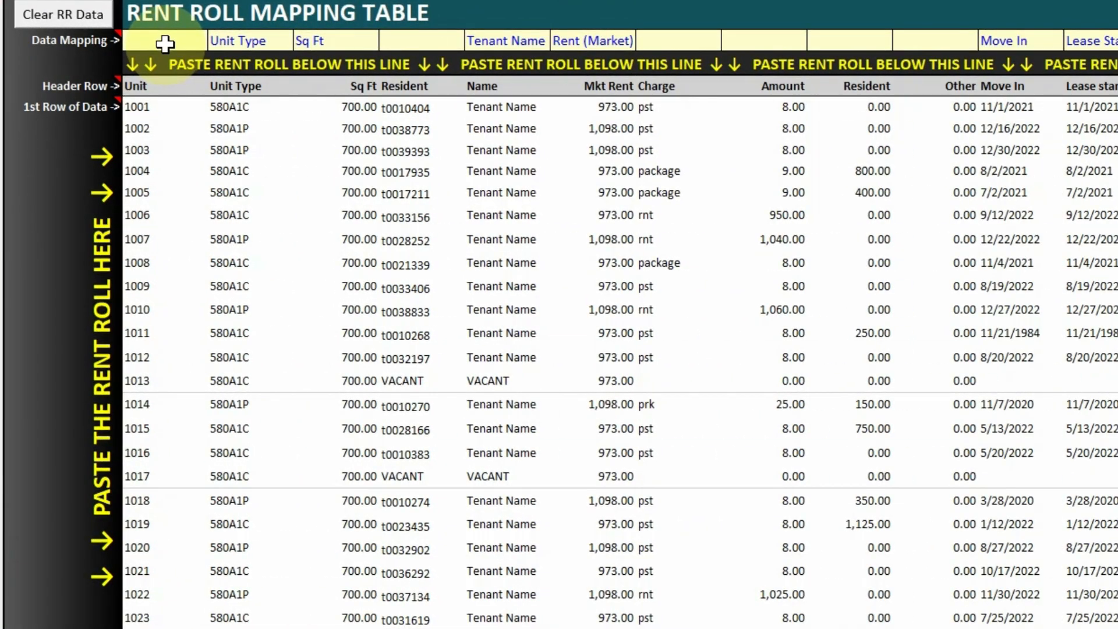
{"action": "left_click", "coordinate": [266, 38]}
{"action": "left_click", "coordinate": [321, 40]}
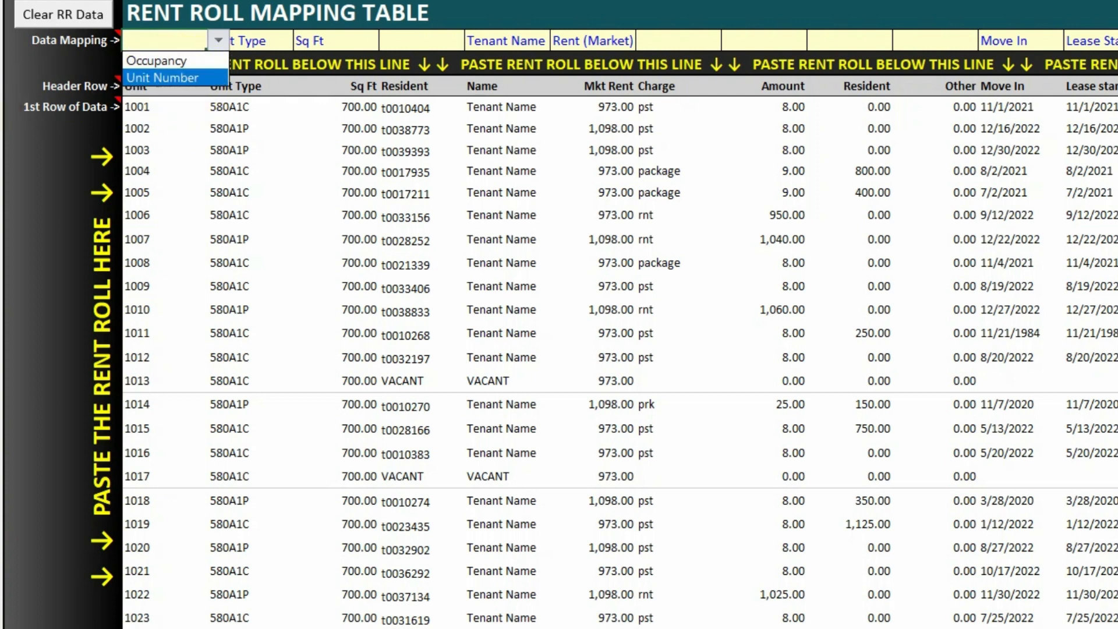
{"action": "left_click", "coordinate": [192, 78]}
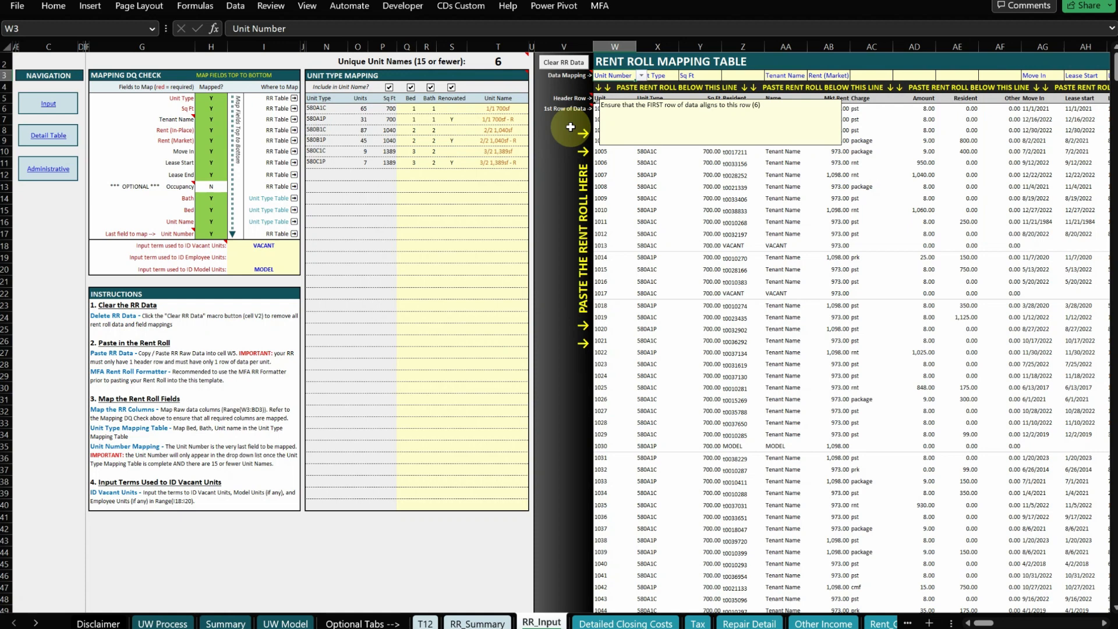
Open the RR_Summary sheet and examine the Rent Roll Summary's rents, recent leases, min/max, vacancy and 1yr turnover for each unit type.
{"action": "left_click", "coordinate": [479, 623]}
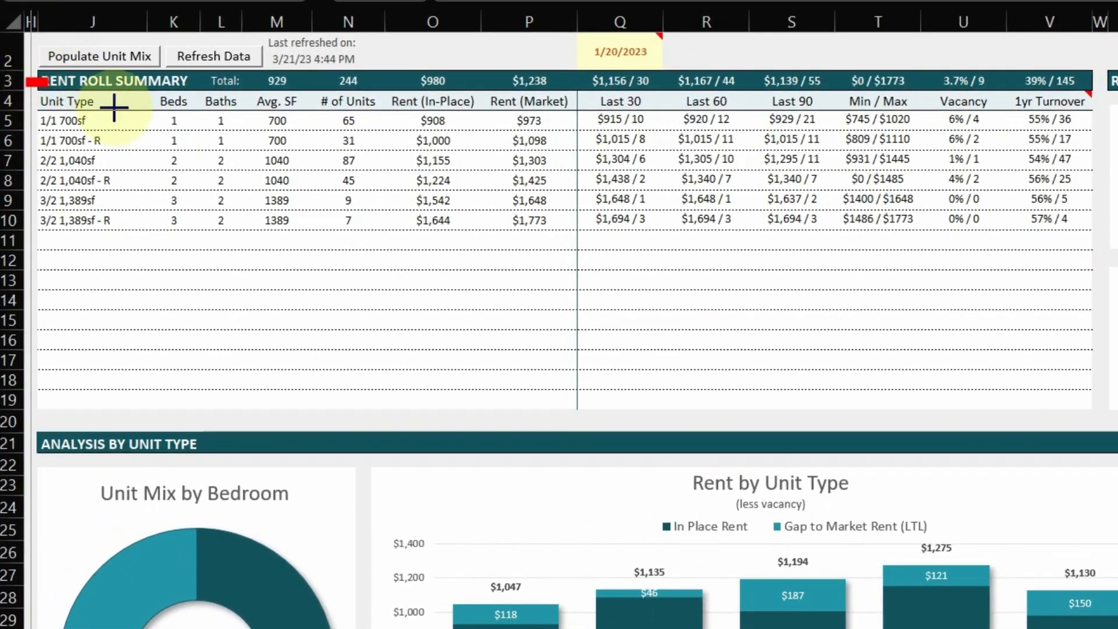
{"action": "mouse_move", "coordinate": [114, 107]}
{"action": "left_mouse_down"}
{"action": "mouse_move", "coordinate": [826, 237]}
{"action": "mouse_move", "coordinate": [1092, 238]}
{"action": "left_mouse_up"}
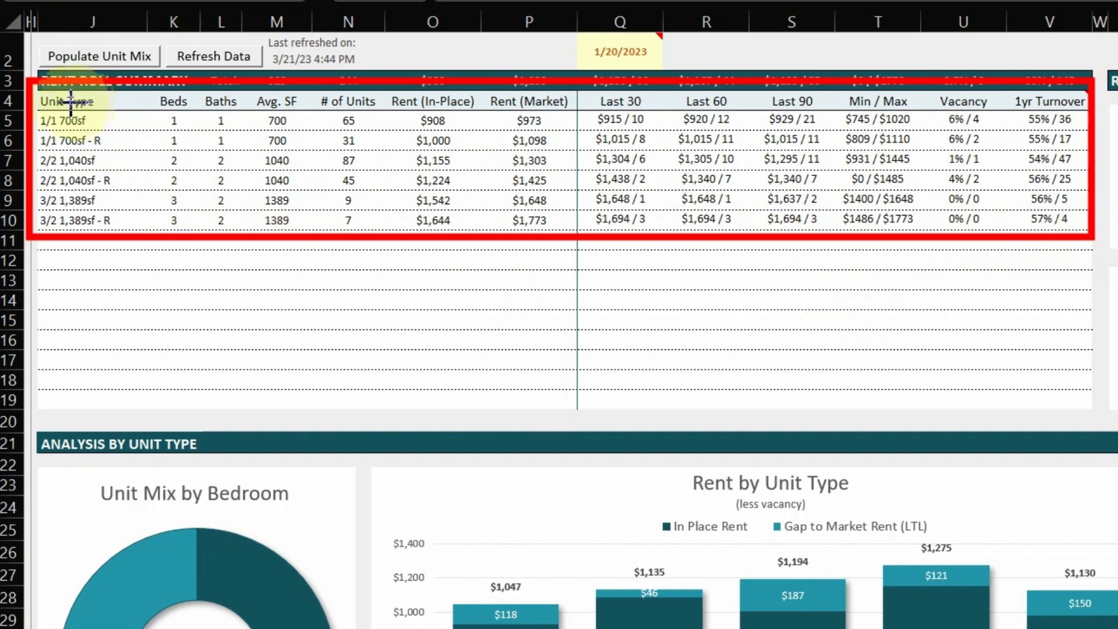
{"action": "mouse_move", "coordinate": [23, 86]}
{"action": "left_mouse_down"}
{"action": "mouse_move", "coordinate": [88, 137]}
{"action": "mouse_move", "coordinate": [134, 242]}
{"action": "left_mouse_up"}
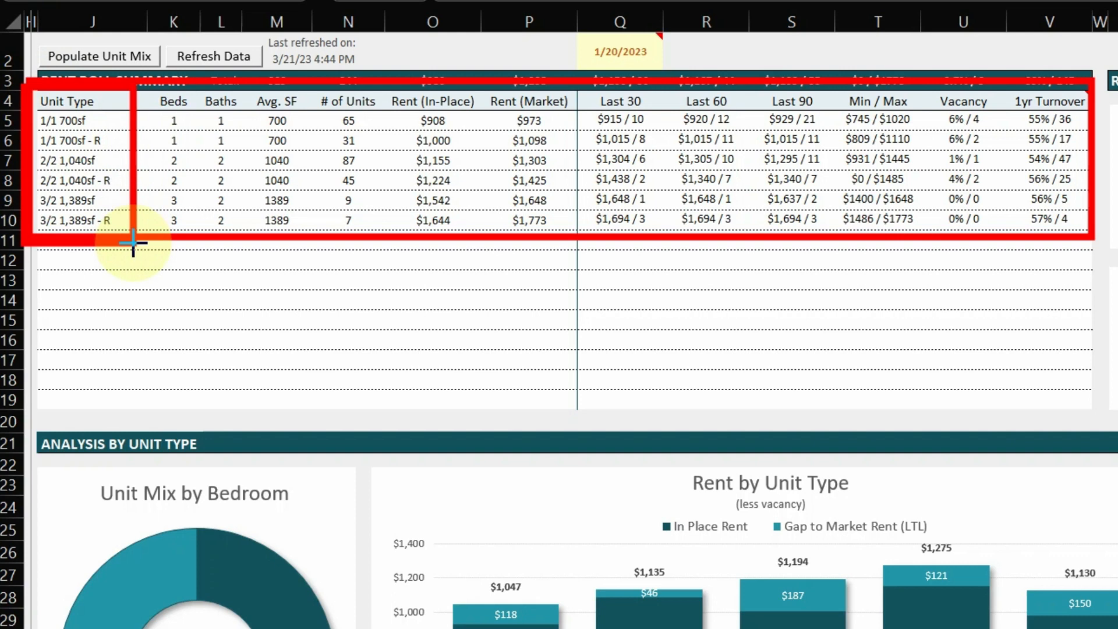
{"action": "mouse_move", "coordinate": [394, 100]}
{"action": "left_mouse_down"}
{"action": "mouse_move", "coordinate": [447, 161]}
{"action": "mouse_move", "coordinate": [472, 235]}
{"action": "left_mouse_up"}
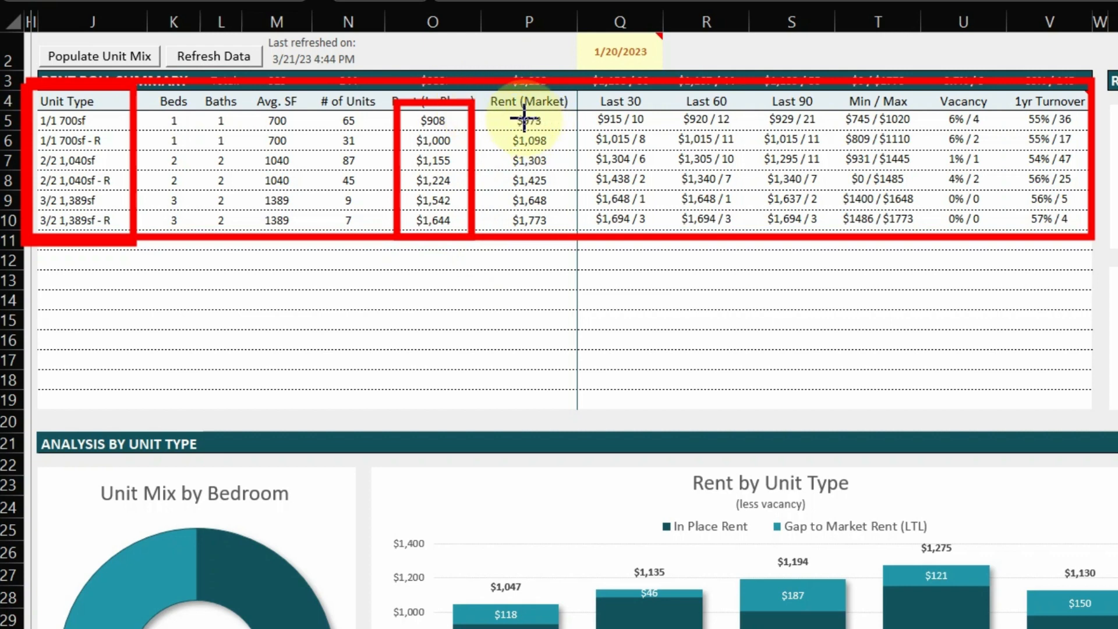
{"action": "left_click_drag", "start_coordinate": [485, 100], "coordinate": [568, 237]}
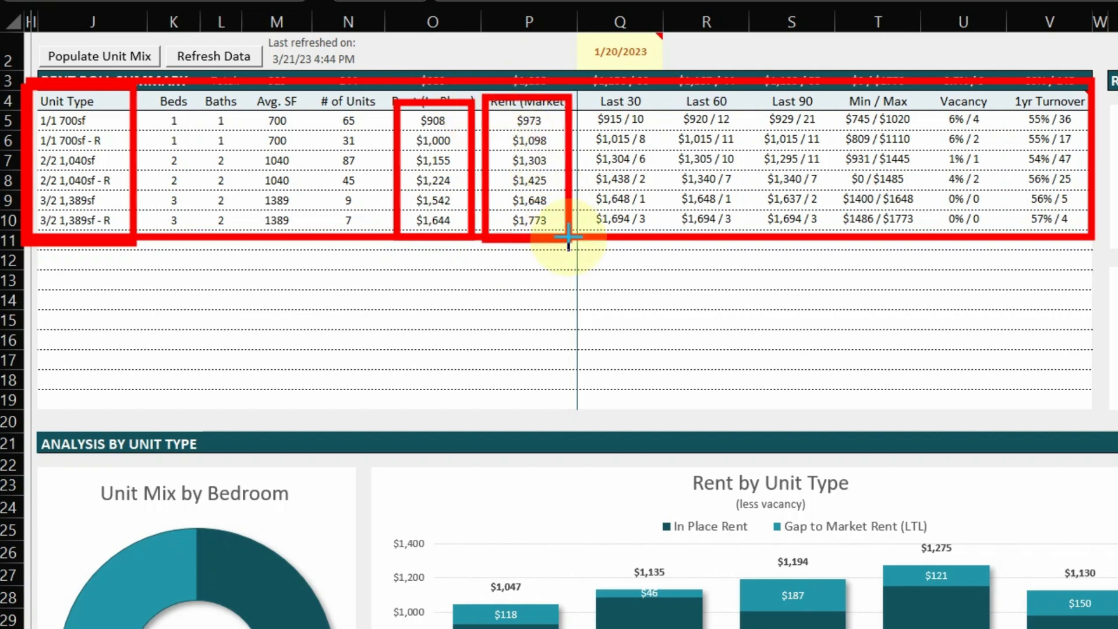
{"action": "left_click_drag", "start_coordinate": [604, 111], "coordinate": [659, 237]}
{"action": "mouse_move", "coordinate": [665, 88]}
{"action": "left_mouse_down"}
{"action": "mouse_move", "coordinate": [731, 187]}
{"action": "mouse_move", "coordinate": [744, 233]}
{"action": "left_mouse_up"}
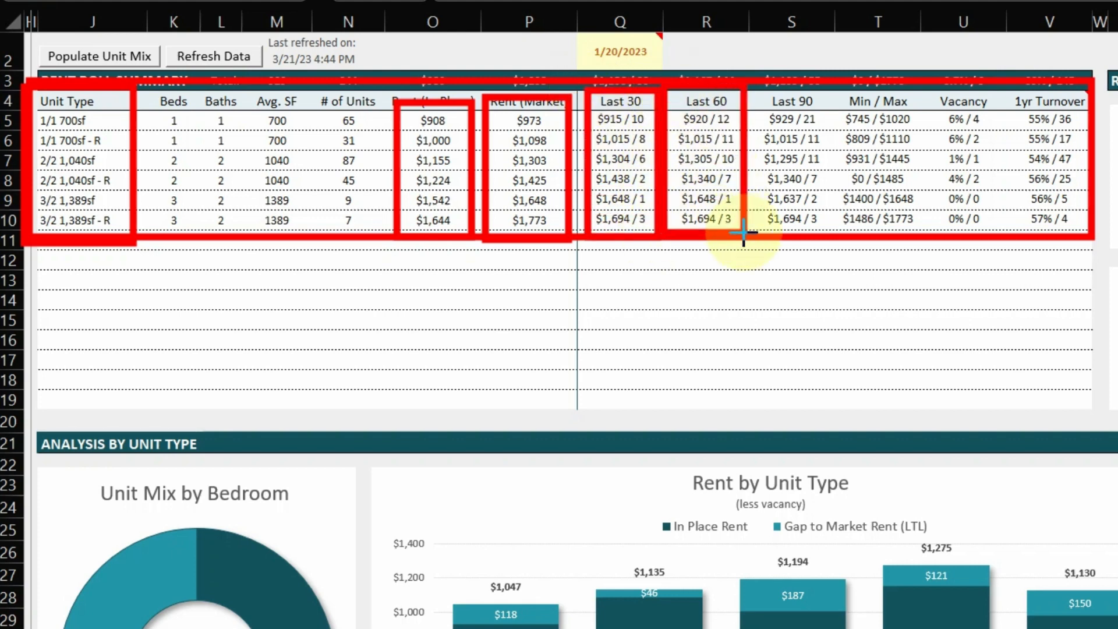
{"action": "mouse_move", "coordinate": [760, 88]}
{"action": "left_mouse_down"}
{"action": "mouse_move", "coordinate": [847, 217]}
{"action": "mouse_move", "coordinate": [830, 236]}
{"action": "left_mouse_up"}
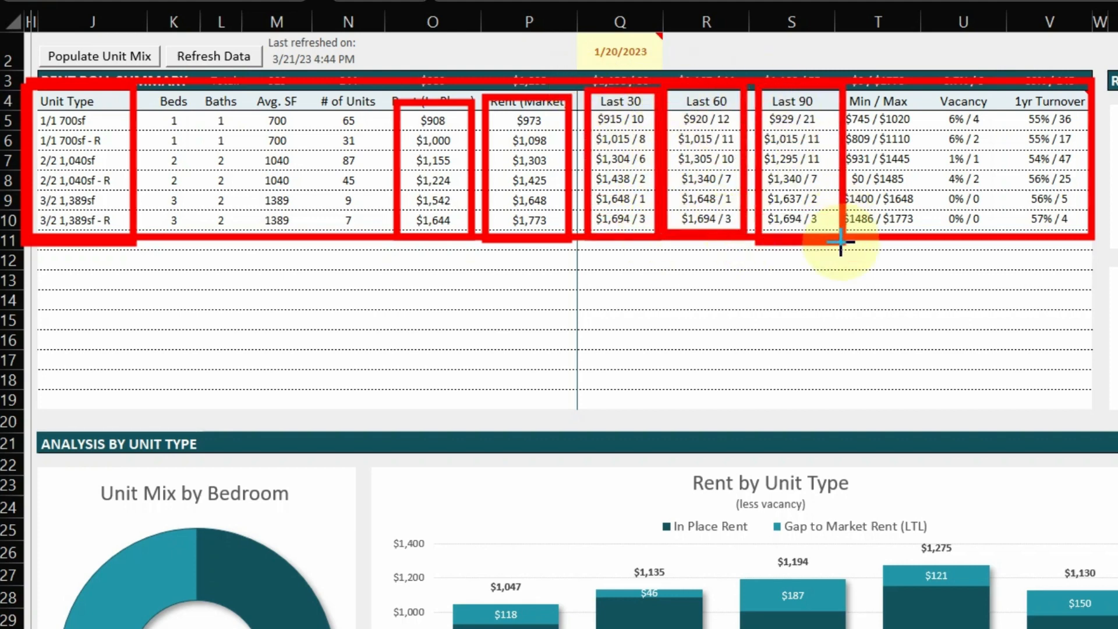
{"action": "left_click_drag", "start_coordinate": [835, 88], "coordinate": [913, 240]}
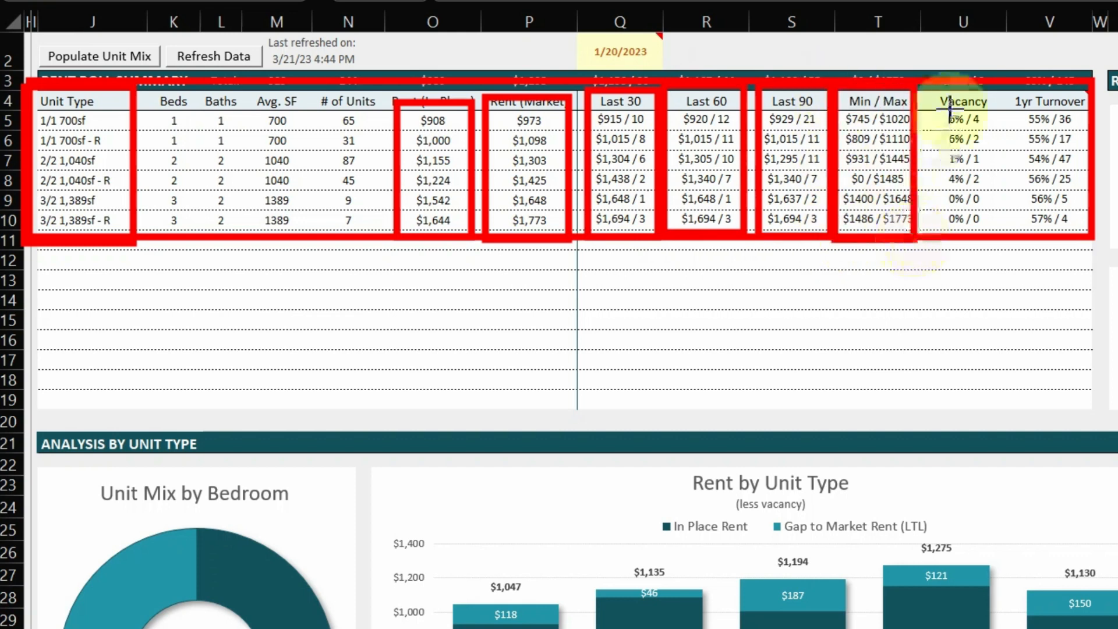
{"action": "left_click_drag", "start_coordinate": [920, 89], "coordinate": [998, 233]}
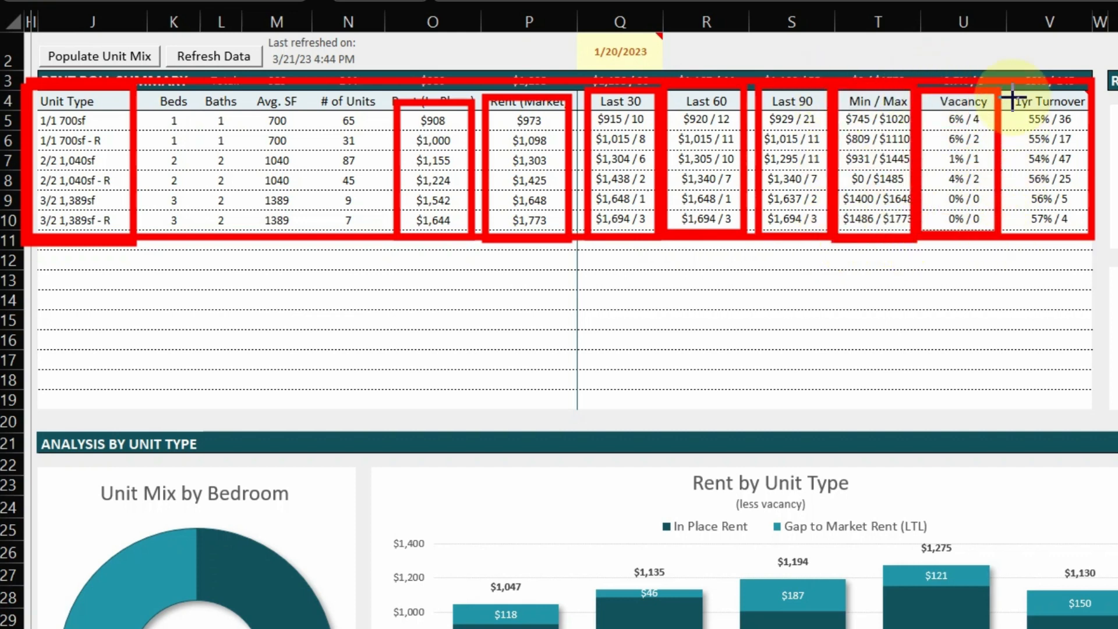
{"action": "mouse_move", "coordinate": [1006, 83]}
{"action": "left_mouse_down"}
{"action": "mouse_move", "coordinate": [1075, 247]}
{"action": "mouse_move", "coordinate": [1091, 241]}
{"action": "left_mouse_up"}
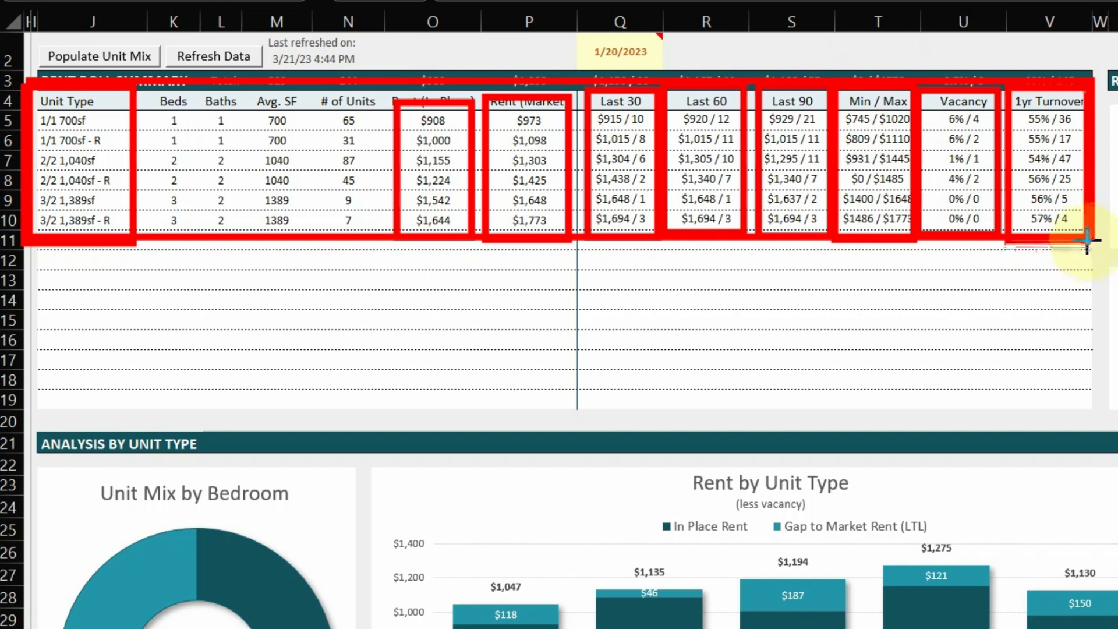
{"action": "key", "text": "Escape"}
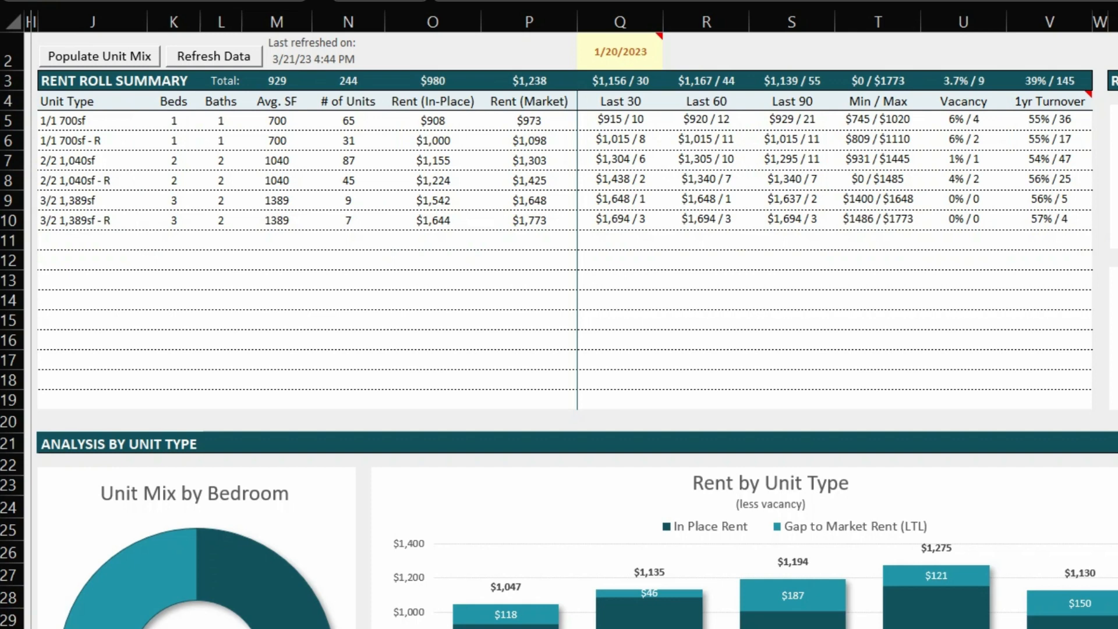
Refresh the RR_Summary data from the mapped rent roll.
{"action": "mouse_move", "coordinate": [150, 26]}
{"action": "left_mouse_down"}
{"action": "mouse_move", "coordinate": [235, 78]}
{"action": "mouse_move", "coordinate": [286, 86]}
{"action": "left_mouse_up"}
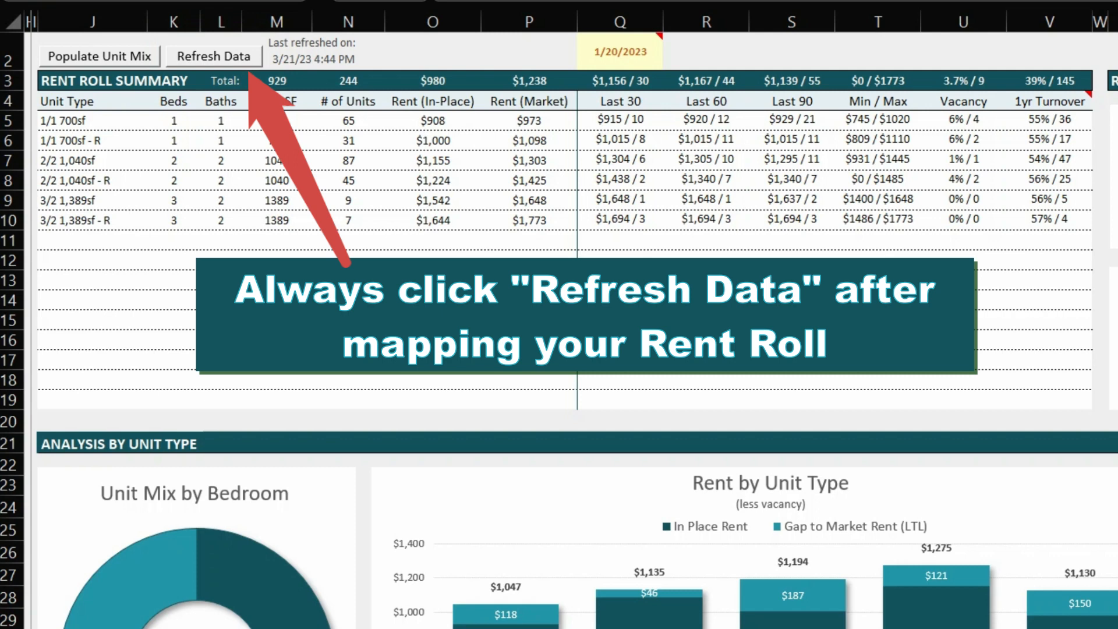
{"action": "left_click", "coordinate": [197, 63]}
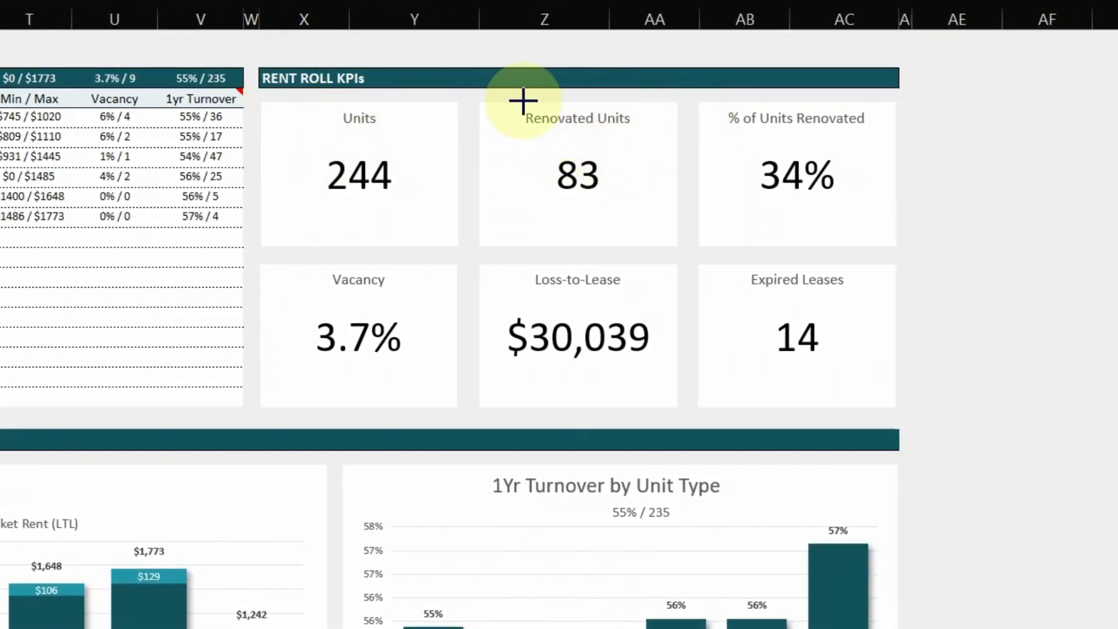
Examine the Rent Roll KPIs, the Analysis by Unit Type charts and the Trended Rent Roll Analysis charts.
{"action": "mouse_move", "coordinate": [484, 97]}
{"action": "left_mouse_down"}
{"action": "mouse_move", "coordinate": [909, 249]}
{"action": "mouse_move", "coordinate": [900, 249]}
{"action": "left_mouse_up"}
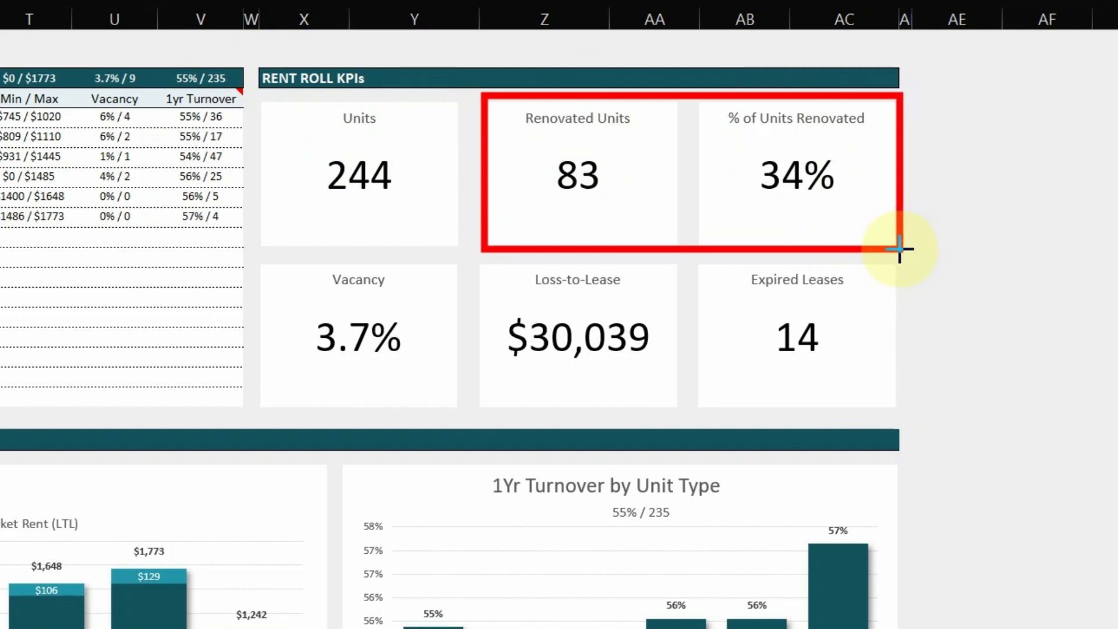
{"action": "mouse_move", "coordinate": [267, 256]}
{"action": "left_mouse_down"}
{"action": "mouse_move", "coordinate": [466, 412]}
{"action": "mouse_move", "coordinate": [457, 407]}
{"action": "left_mouse_up"}
{"action": "left_click_drag", "start_coordinate": [484, 262], "coordinate": [679, 407]}
{"action": "left_click_drag", "start_coordinate": [701, 269], "coordinate": [888, 405]}
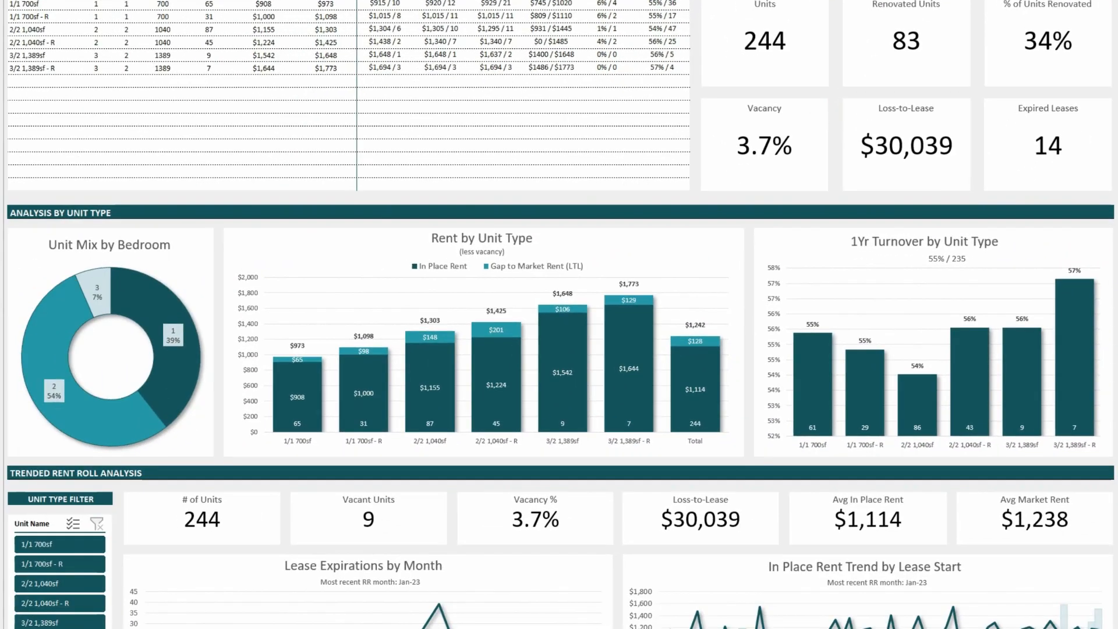
{"action": "scroll", "coordinate": [711, 260], "scroll_direction": "down", "scroll_amount": 5}
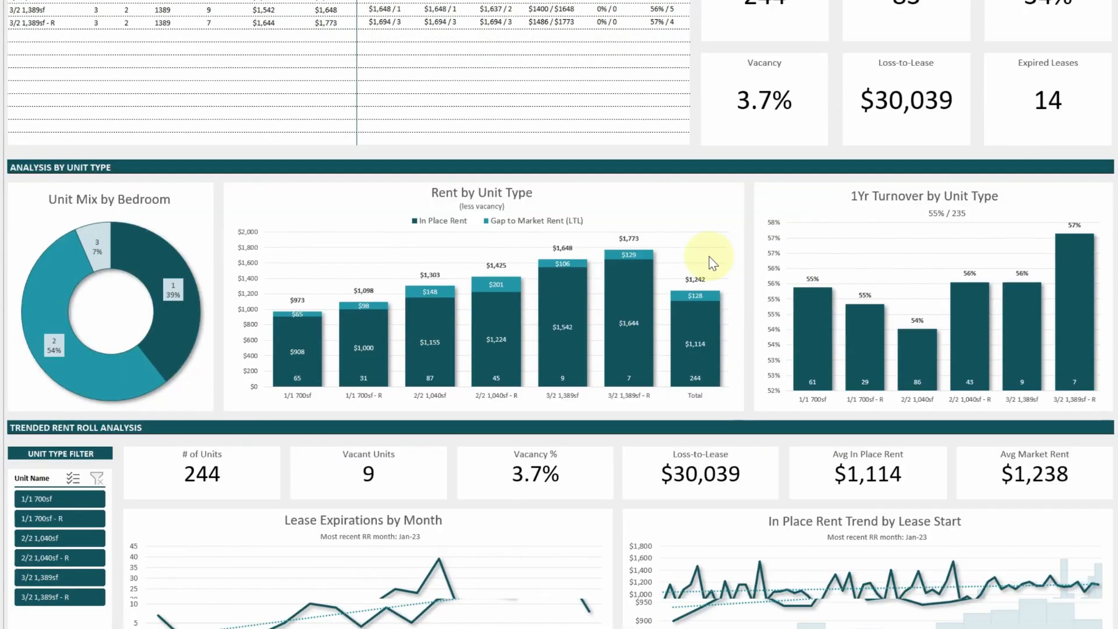
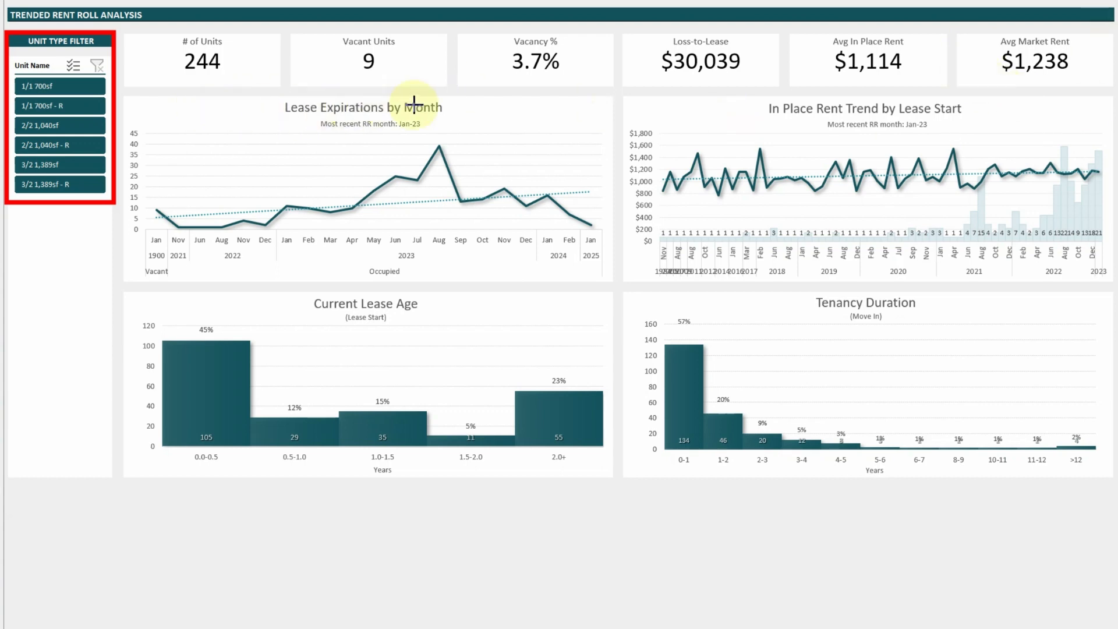
{"action": "mouse_move", "coordinate": [389, 134]}
{"action": "left_mouse_down"}
{"action": "mouse_move", "coordinate": [439, 170]}
{"action": "mouse_move", "coordinate": [488, 270]}
{"action": "left_mouse_up"}
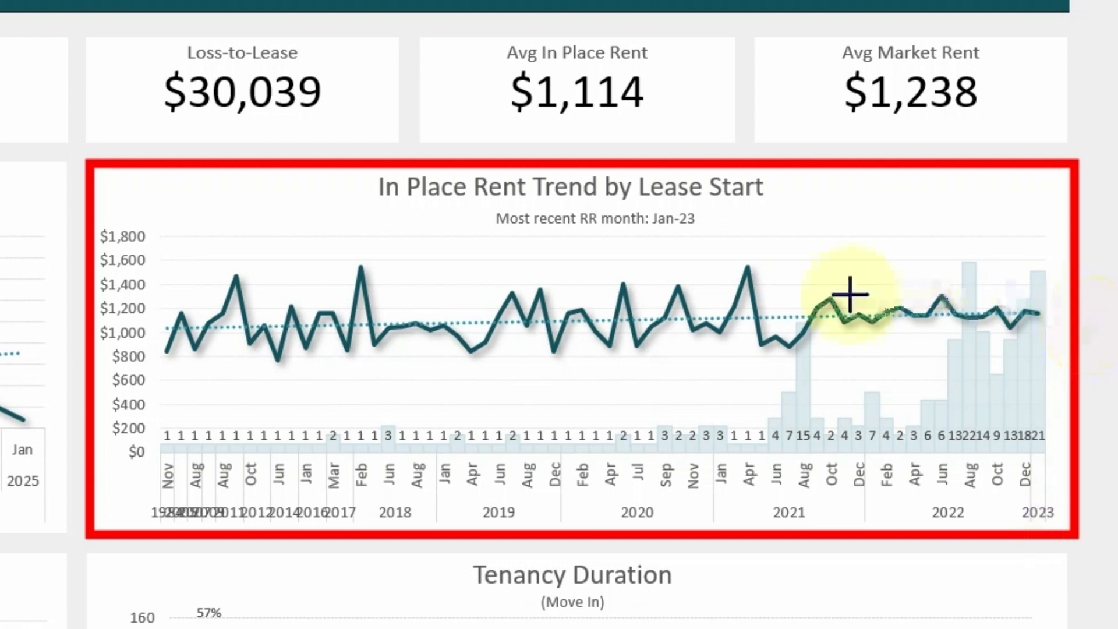
Examine the recent leases in the In Place Rent Trend by Lease Start chart and the 2.0+ year leases in the Current Lease Age chart.
{"action": "mouse_move", "coordinate": [905, 233]}
{"action": "left_mouse_down"}
{"action": "mouse_move", "coordinate": [973, 354]}
{"action": "mouse_move", "coordinate": [1062, 470]}
{"action": "left_mouse_up"}
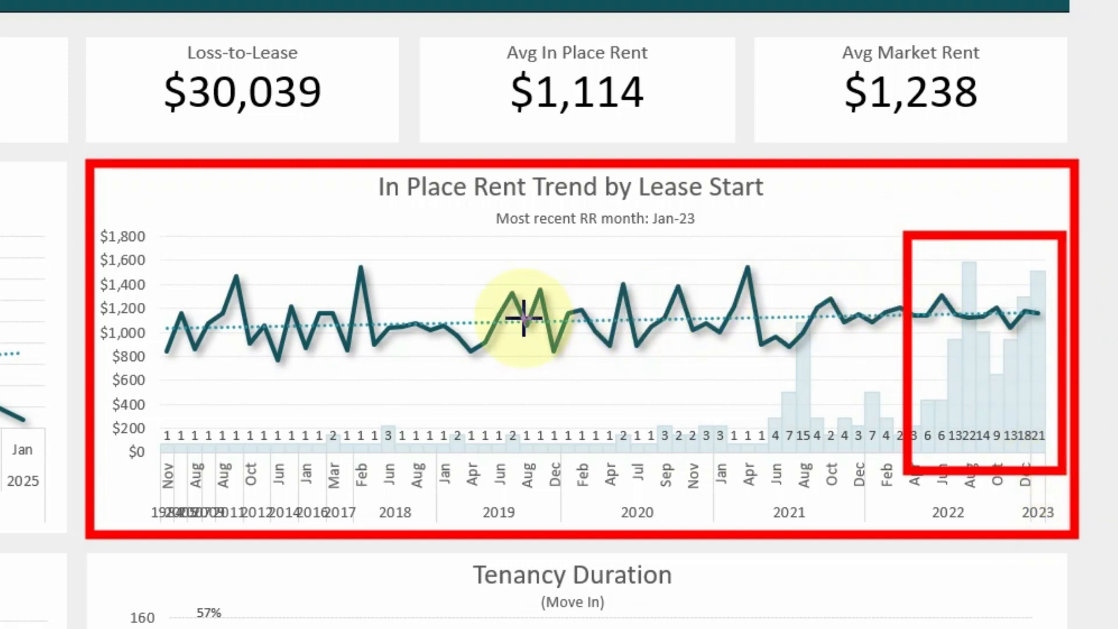
{"action": "mouse_move", "coordinate": [474, 324]}
{"action": "left_mouse_down"}
{"action": "mouse_move", "coordinate": [798, 320]}
{"action": "mouse_move", "coordinate": [1006, 267]}
{"action": "mouse_move", "coordinate": [1066, 266]}
{"action": "left_mouse_up"}
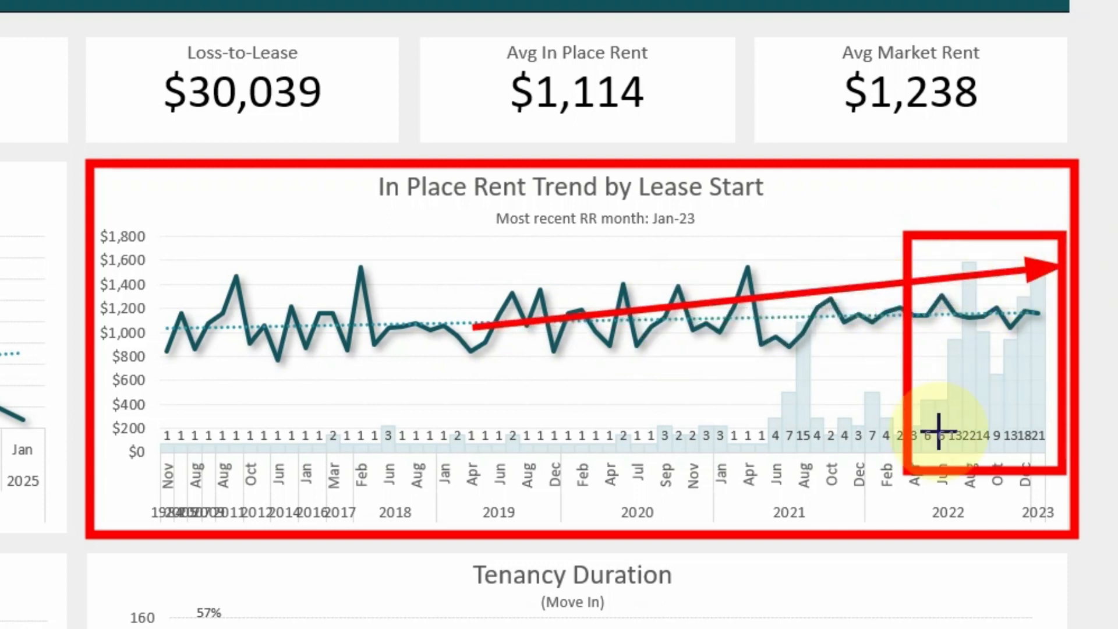
{"action": "left_click_drag", "start_coordinate": [556, 259], "coordinate": [1032, 329]}
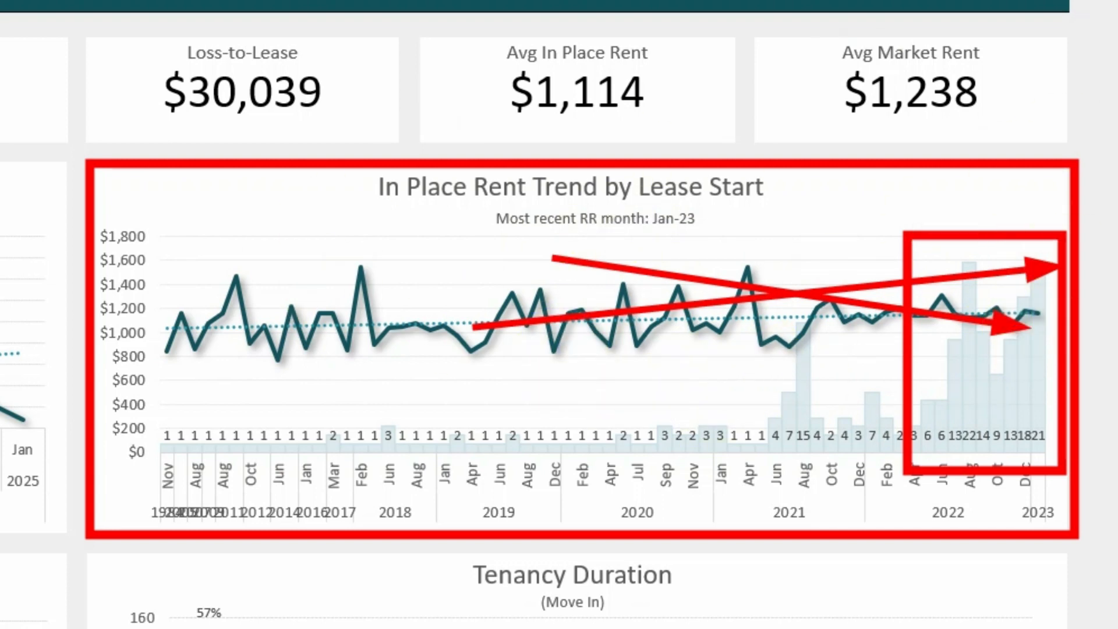
{"action": "key", "text": "Escape"}
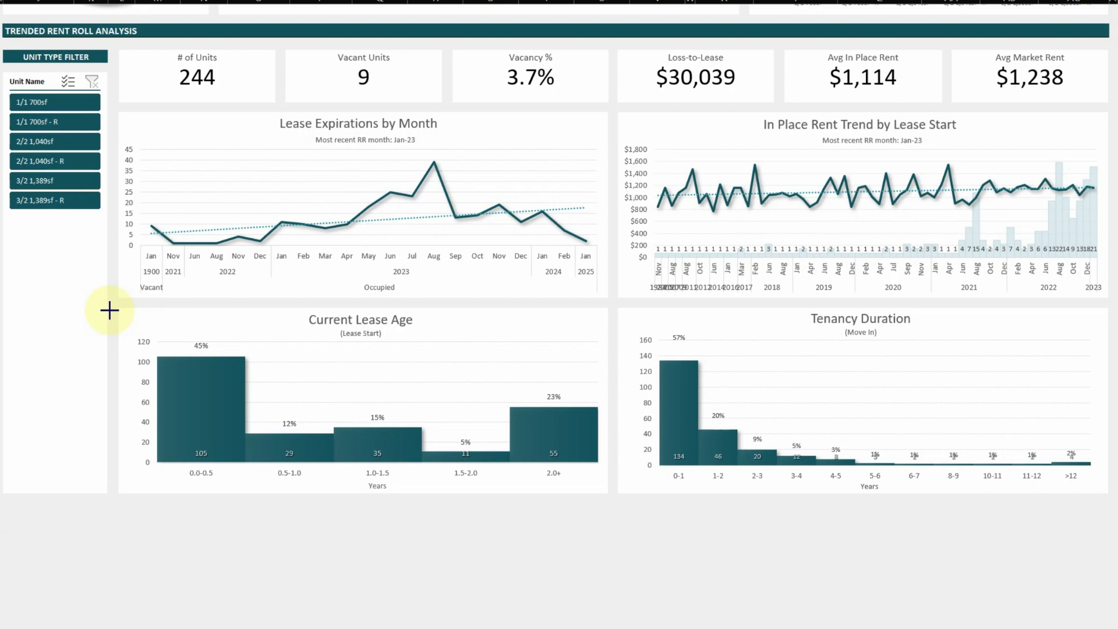
{"action": "left_click_drag", "start_coordinate": [110, 310], "coordinate": [629, 496]}
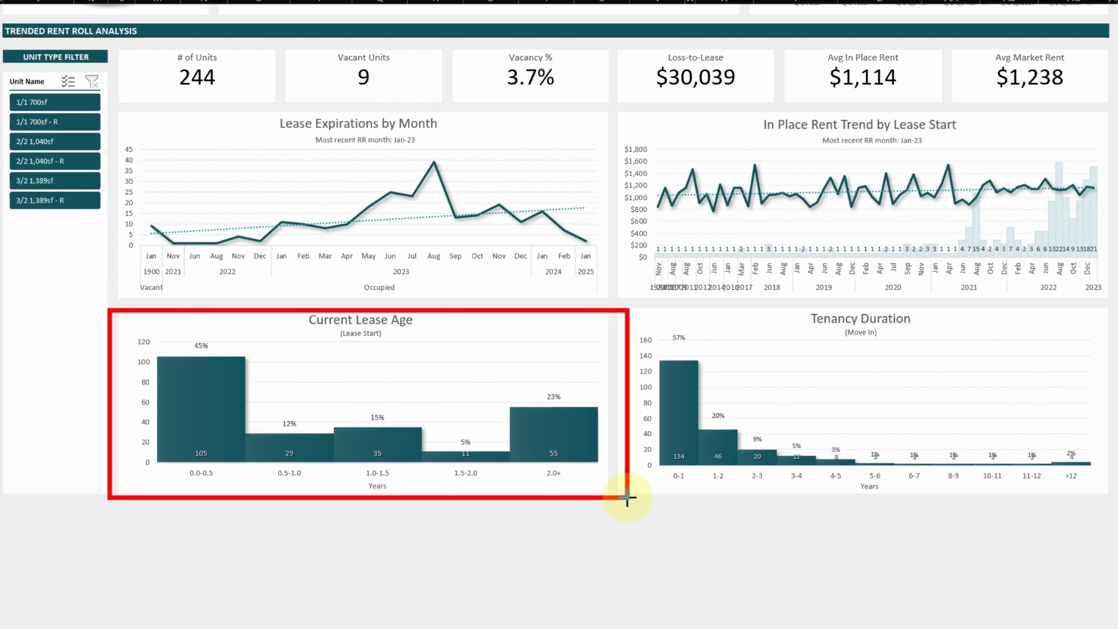
{"action": "left_click_drag", "start_coordinate": [498, 372], "coordinate": [608, 487]}
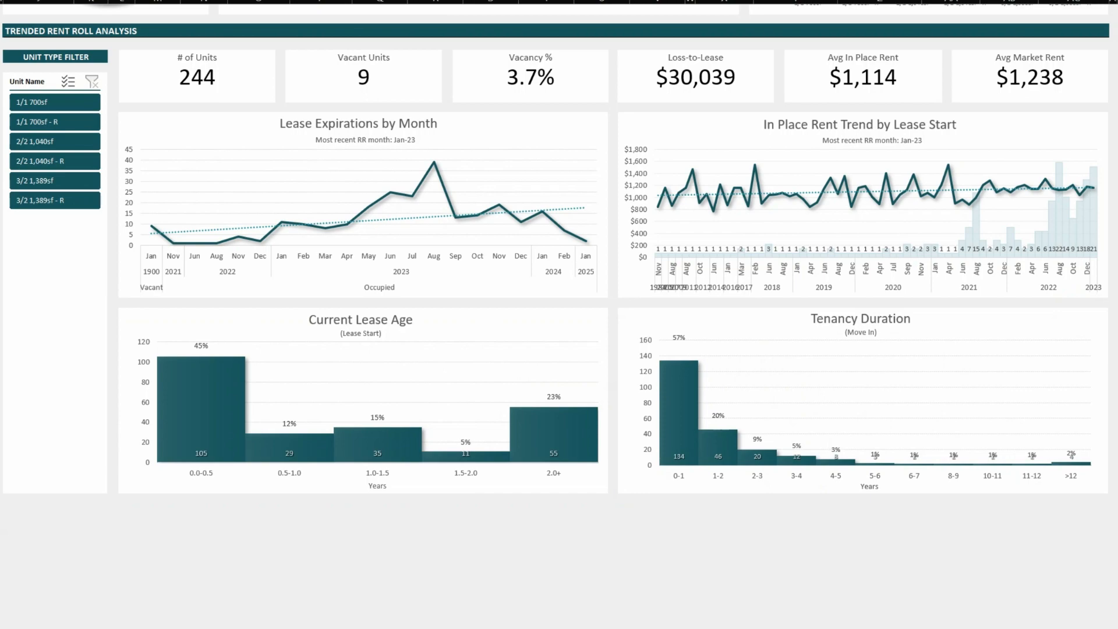
Populate the UW Model's unit mix table from the RR_Summary unit types and rents, replacing all existing unit mix data.
{"action": "scroll", "coordinate": [559, 314], "scroll_direction": "up", "scroll_amount": 10}
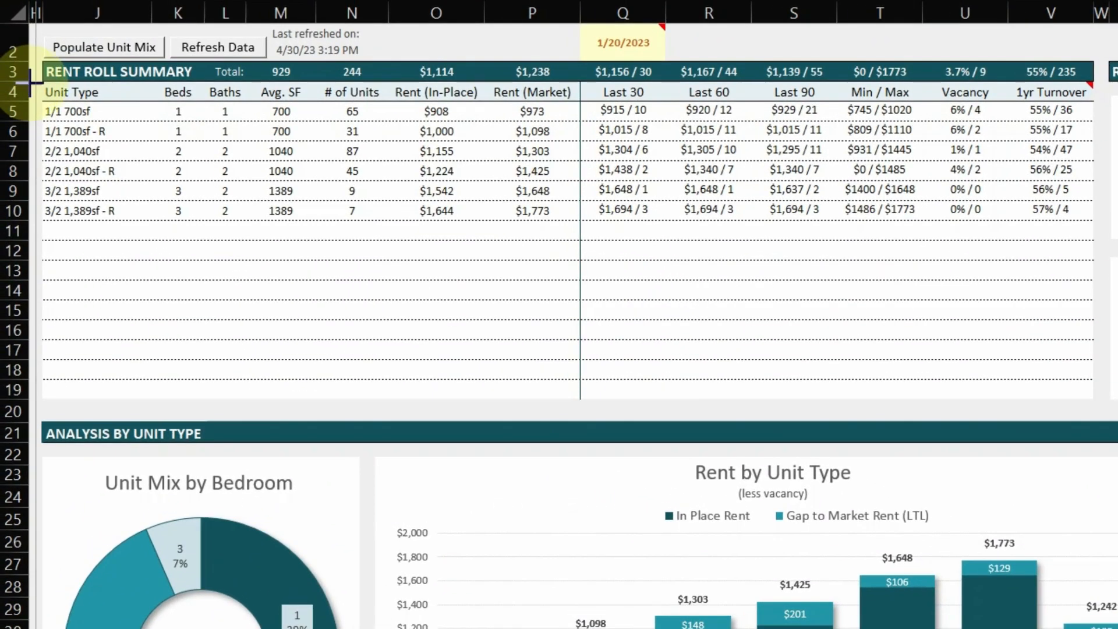
{"action": "mouse_move", "coordinate": [29, 82]}
{"action": "left_mouse_down"}
{"action": "mouse_move", "coordinate": [544, 242]}
{"action": "mouse_move", "coordinate": [581, 225]}
{"action": "left_mouse_up"}
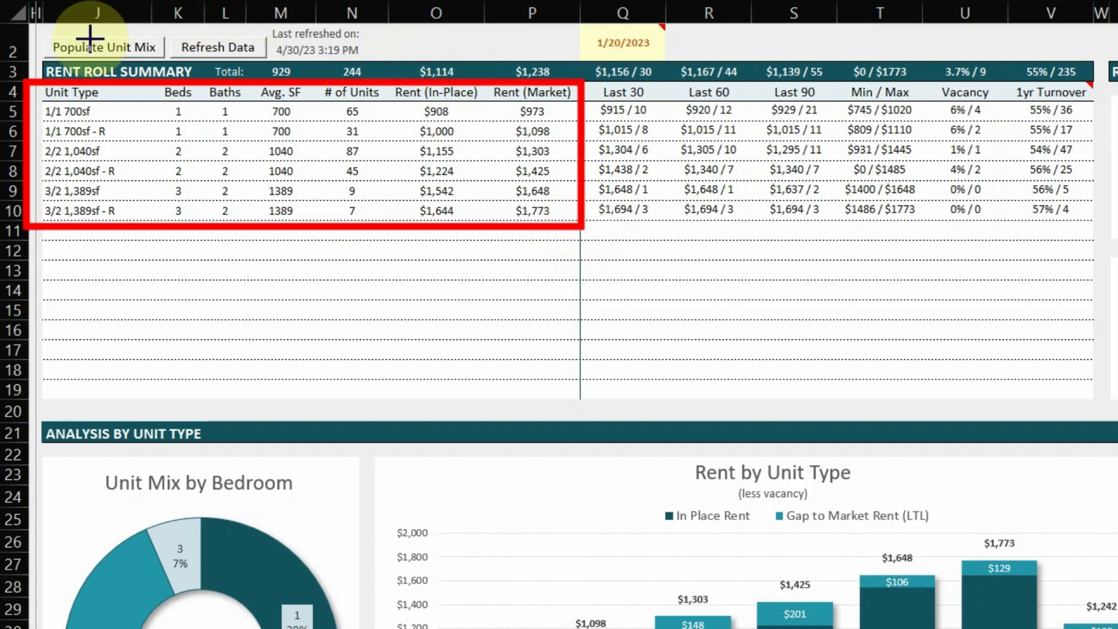
{"action": "mouse_move", "coordinate": [36, 26]}
{"action": "left_mouse_down"}
{"action": "mouse_move", "coordinate": [137, 74]}
{"action": "mouse_move", "coordinate": [173, 69]}
{"action": "left_mouse_up"}
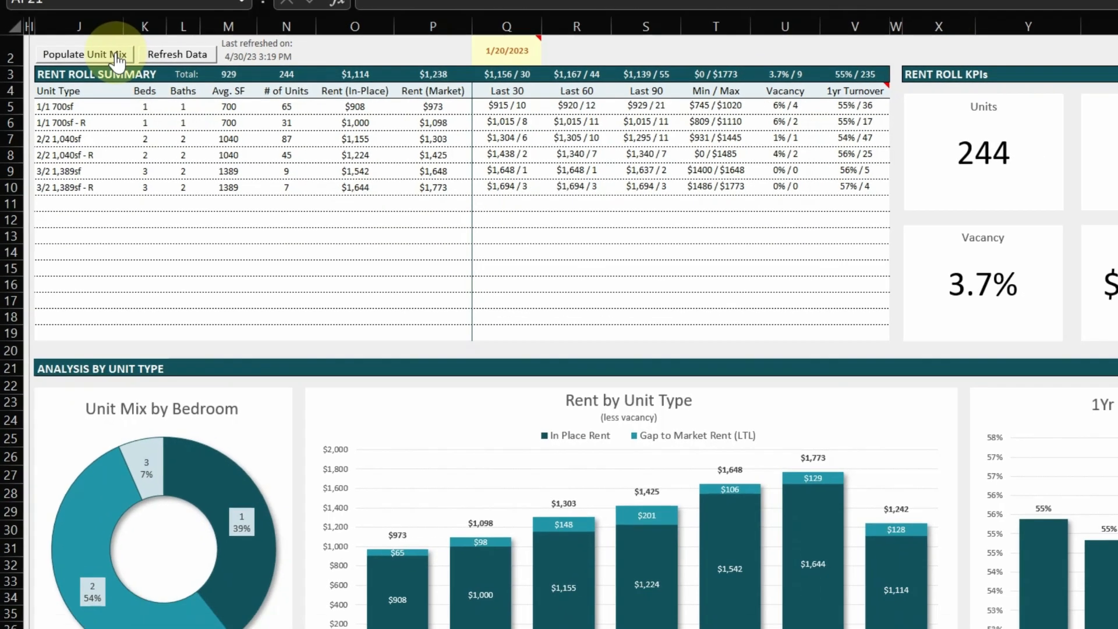
{"action": "left_click", "coordinate": [137, 47]}
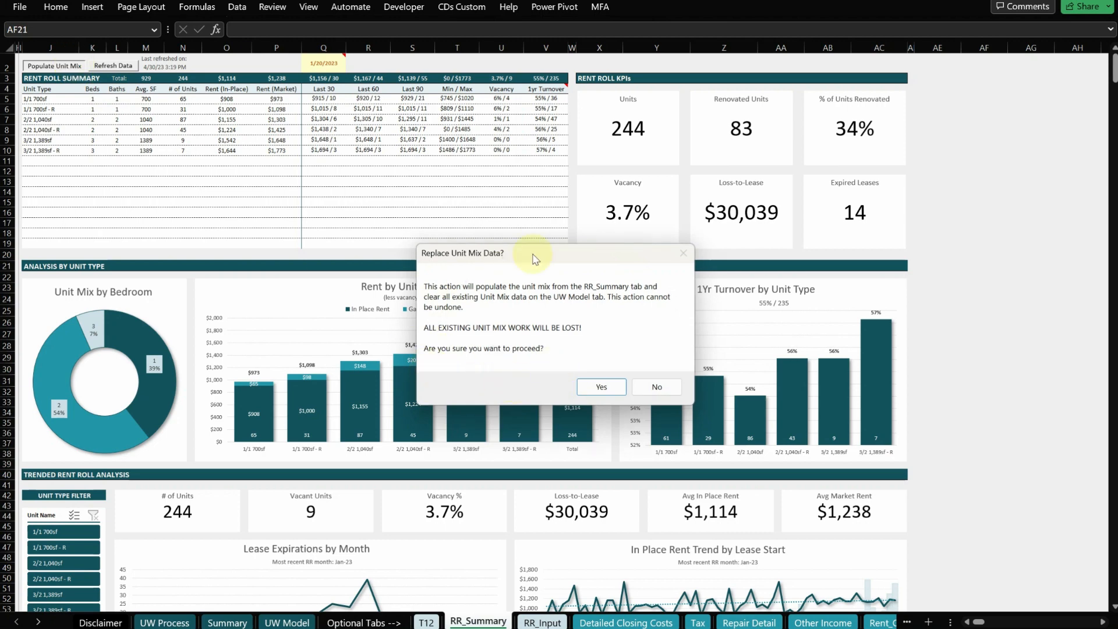
{"action": "left_click", "coordinate": [600, 387]}
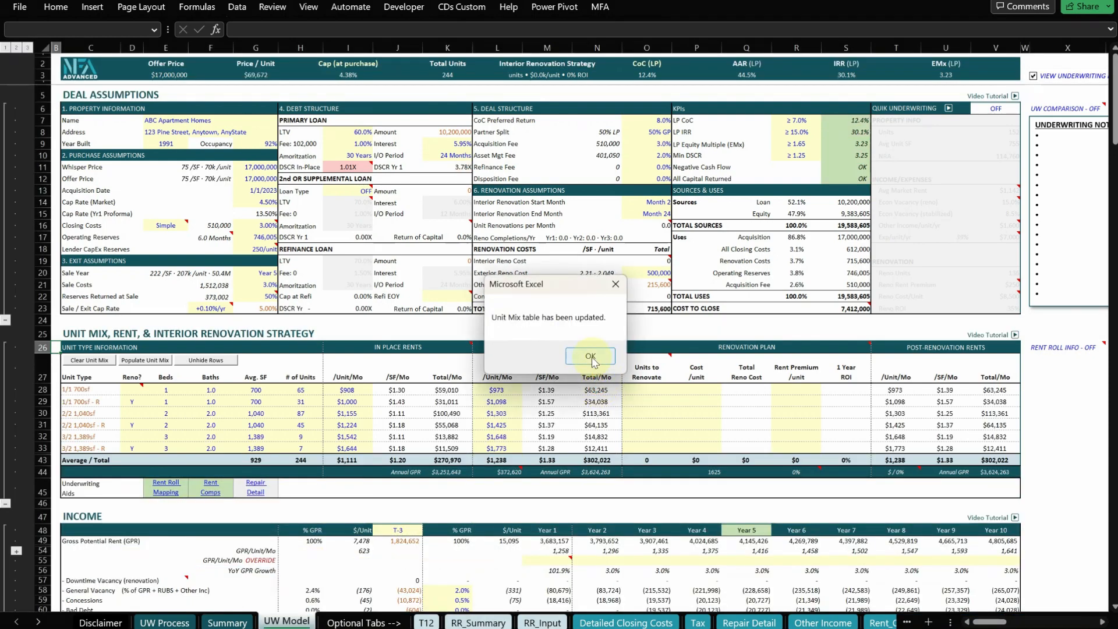
{"action": "left_click", "coordinate": [591, 356]}
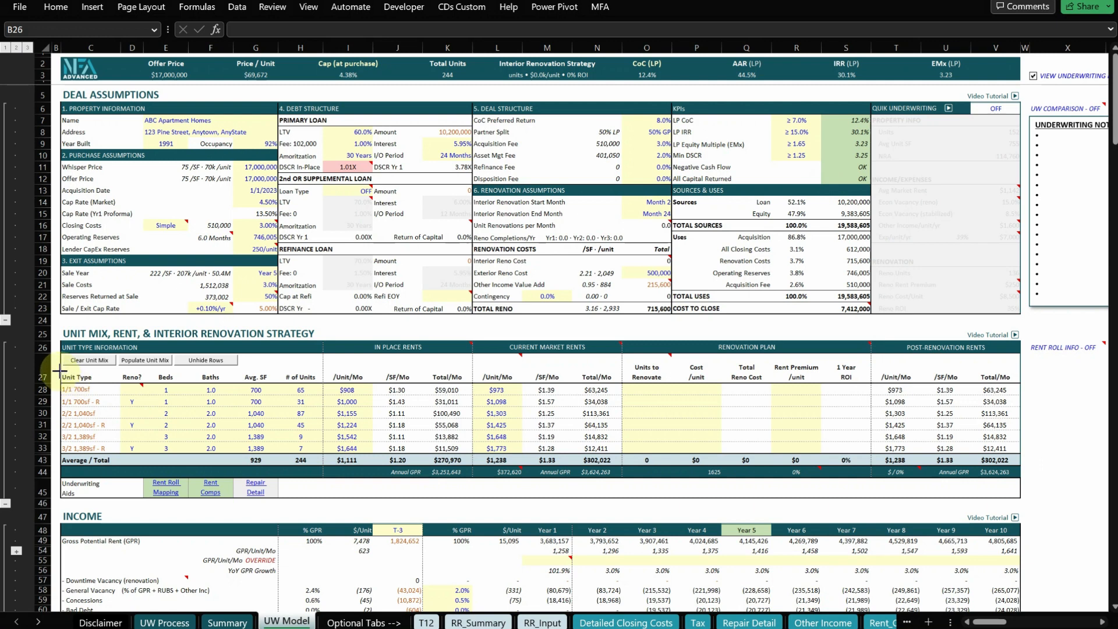
{"action": "left_click_drag", "start_coordinate": [336, 431], "coordinate": [525, 465]}
{"action": "key", "text": "Escape"}
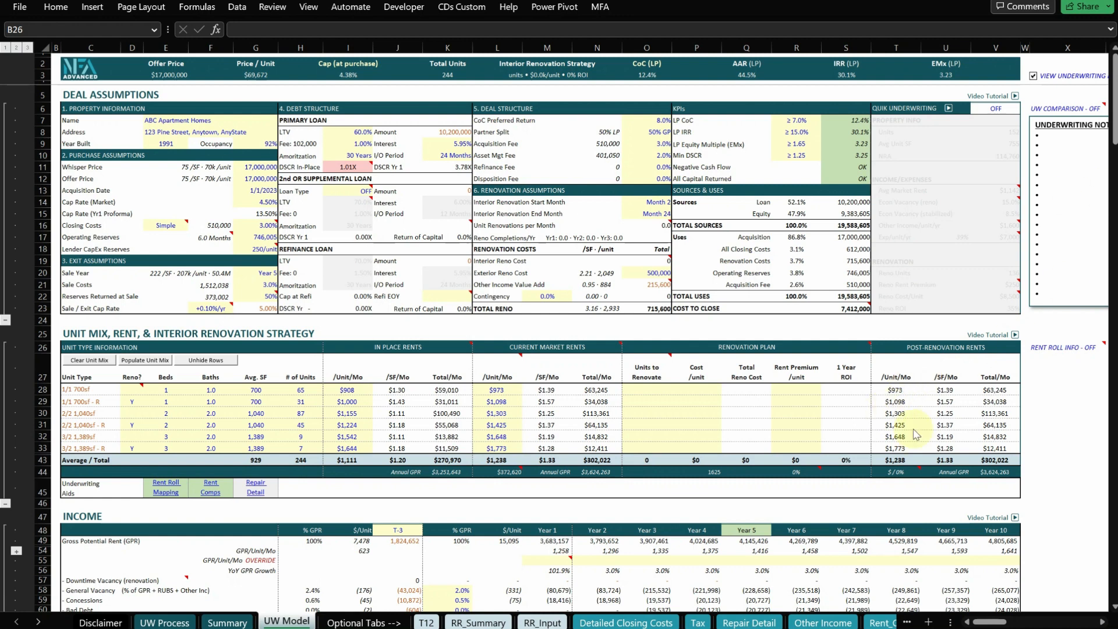
Set the Rent Roll Info option beside the UW Model's unit mix table to ON.
{"action": "scroll", "coordinate": [916, 434], "scroll_direction": "down", "scroll_amount": 1}
{"action": "scroll", "coordinate": [910, 434], "scroll_direction": "up", "scroll_amount": 1}
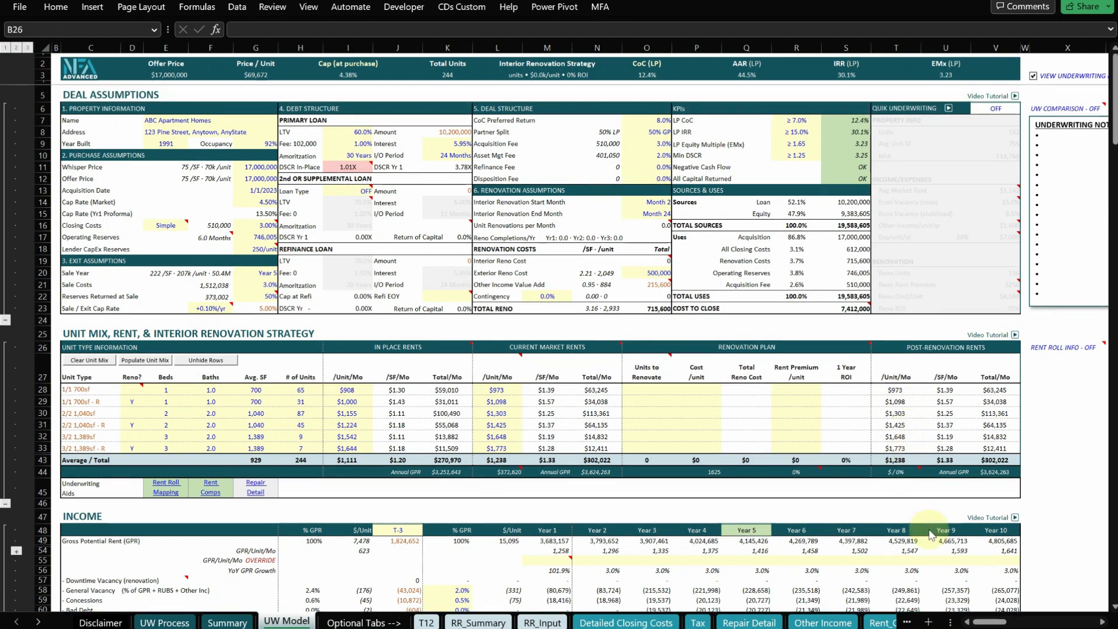
{"action": "left_click_drag", "start_coordinate": [996, 622], "coordinate": [1010, 622]}
{"action": "left_click", "coordinate": [587, 350]}
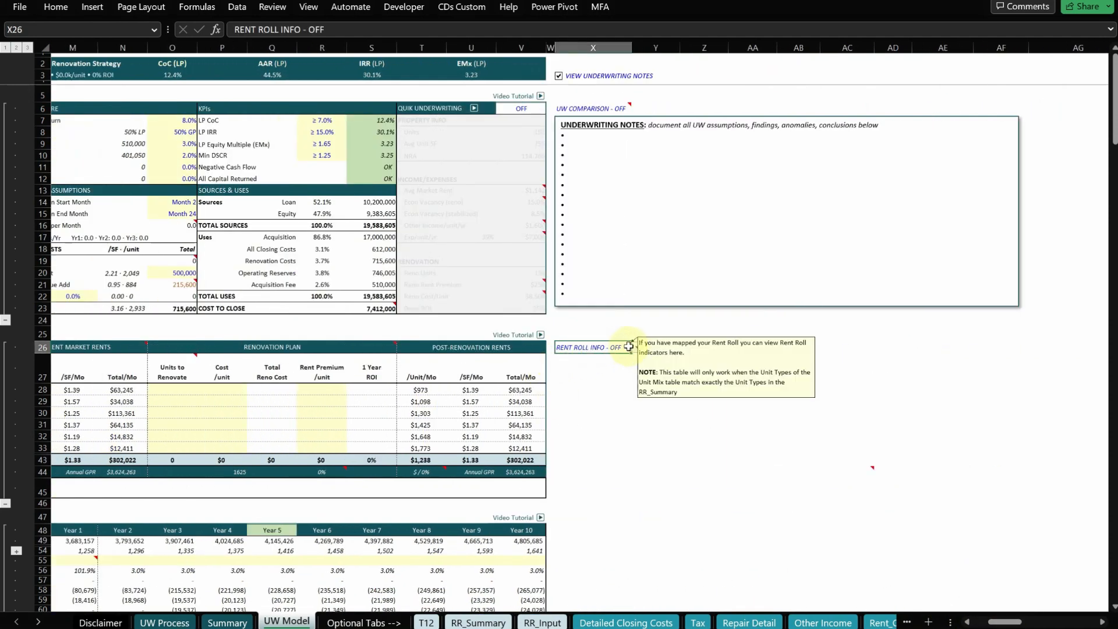
{"action": "left_click", "coordinate": [637, 347]}
{"action": "left_click", "coordinate": [622, 367]}
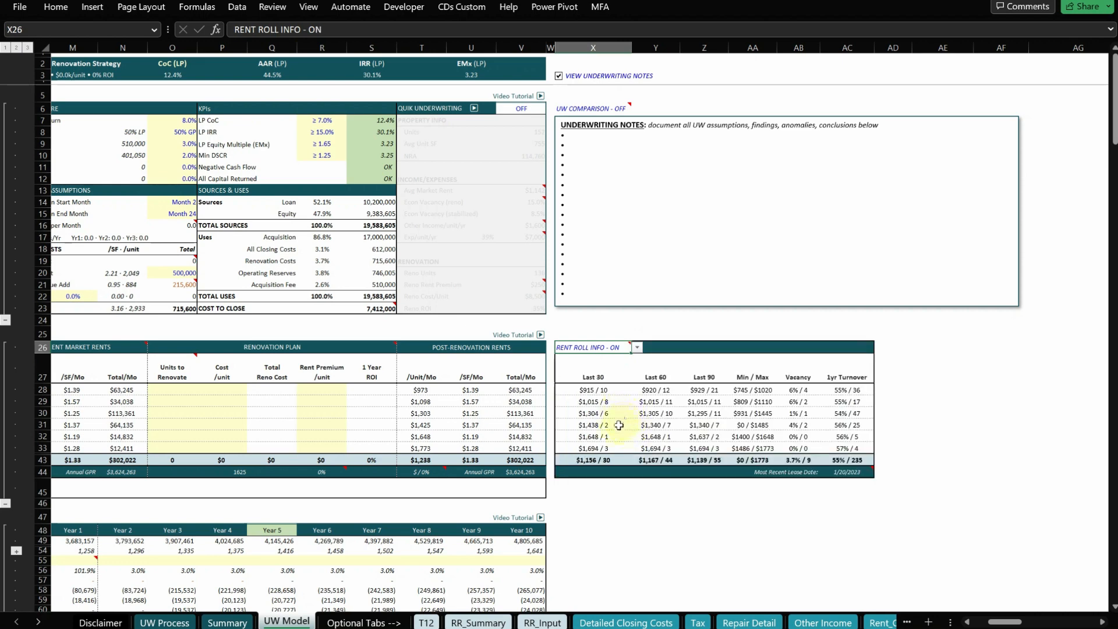
Compare the unit mix's current market rents with the Last 30 rent roll figures, and review the rent premium and post-renovation rent columns.
{"action": "left_click_drag", "start_coordinate": [1004, 622], "coordinate": [996, 622]}
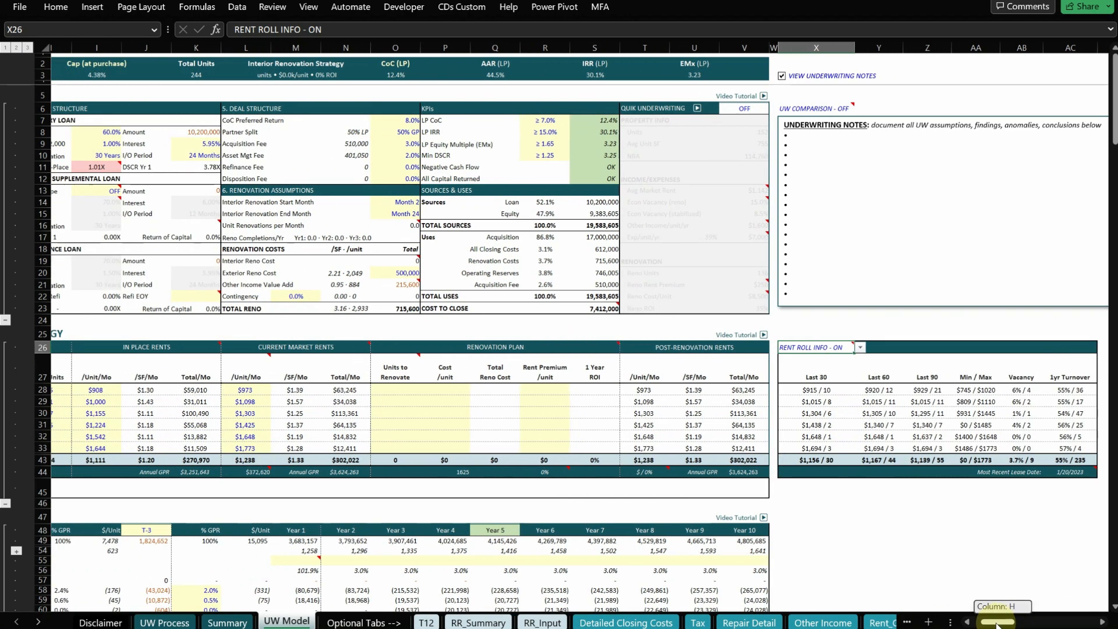
{"action": "left_click", "coordinate": [251, 389]}
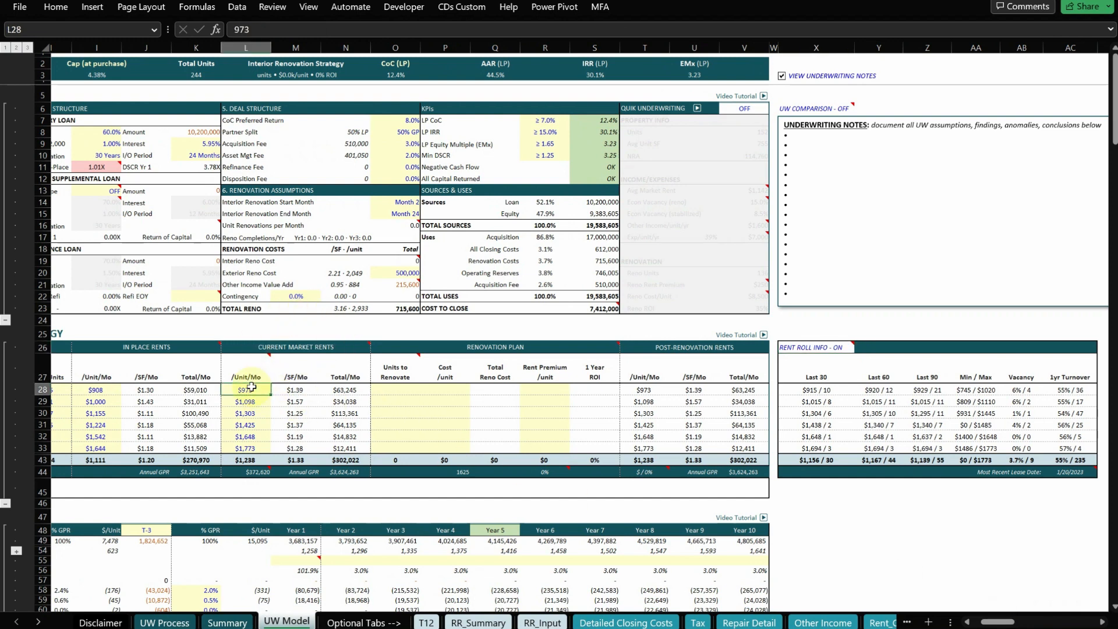
{"action": "left_click", "coordinate": [808, 391]}
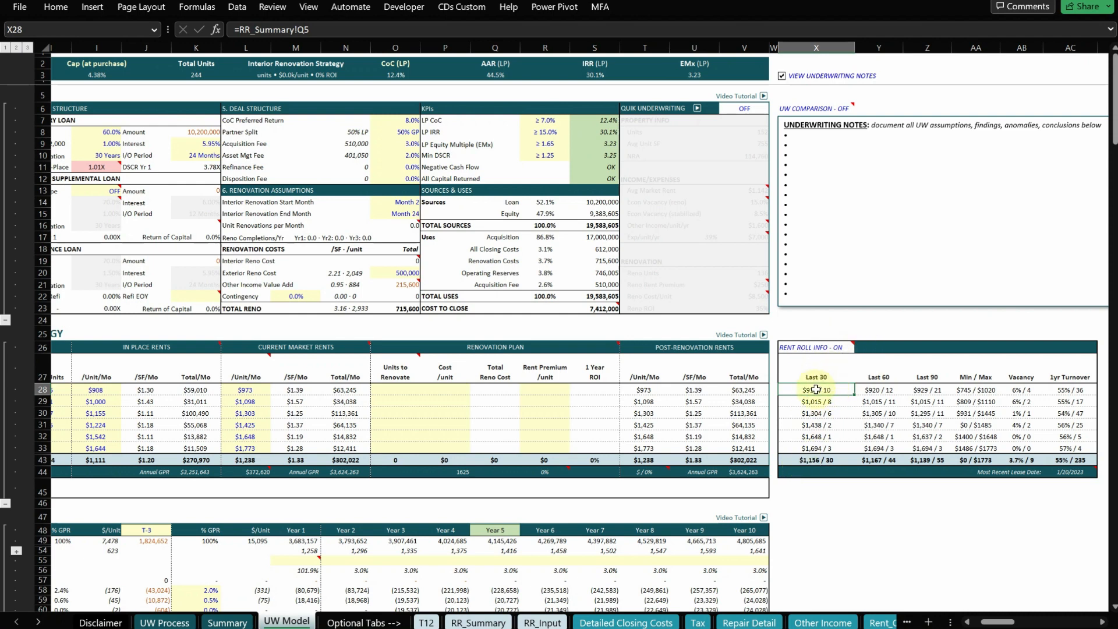
{"action": "left_click", "coordinate": [236, 391]}
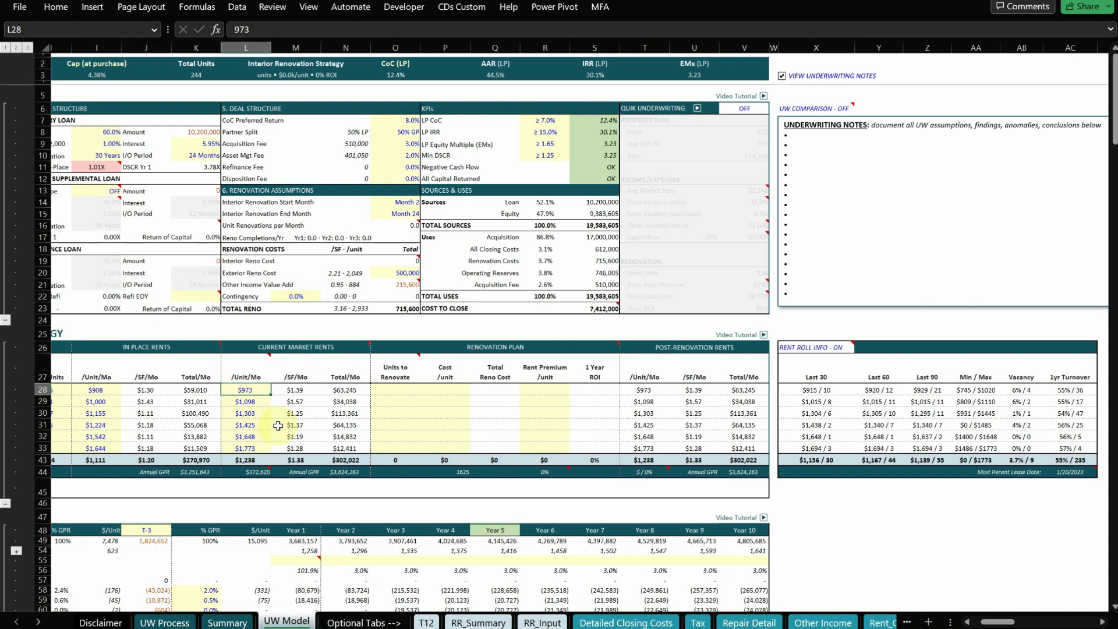
{"action": "left_click_drag", "start_coordinate": [255, 388], "coordinate": [257, 449]}
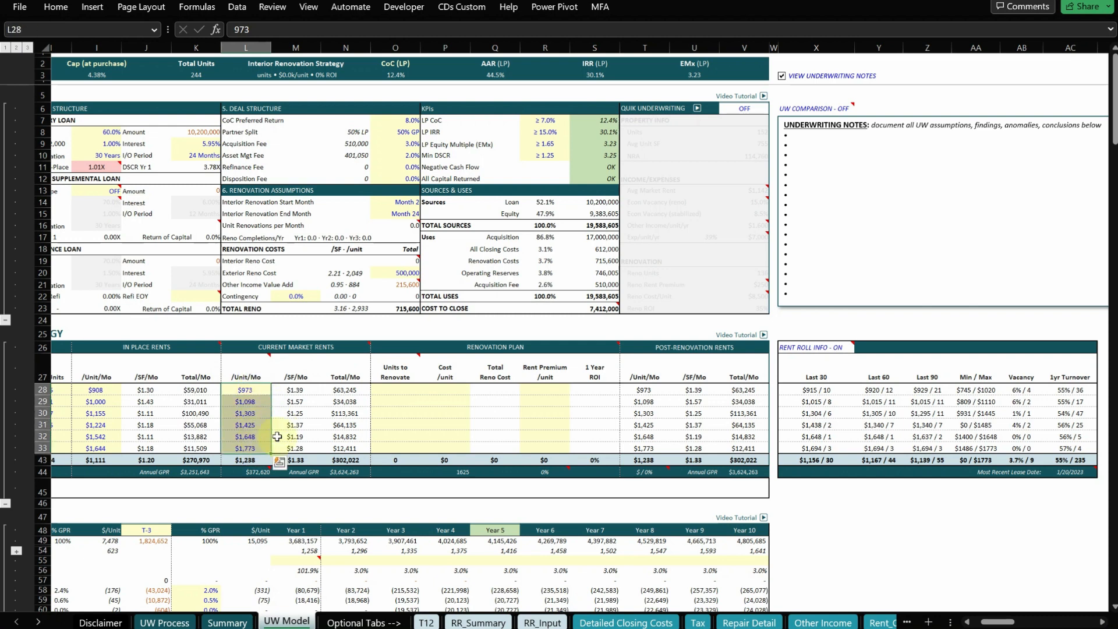
{"action": "left_click_drag", "start_coordinate": [545, 389], "coordinate": [548, 449]}
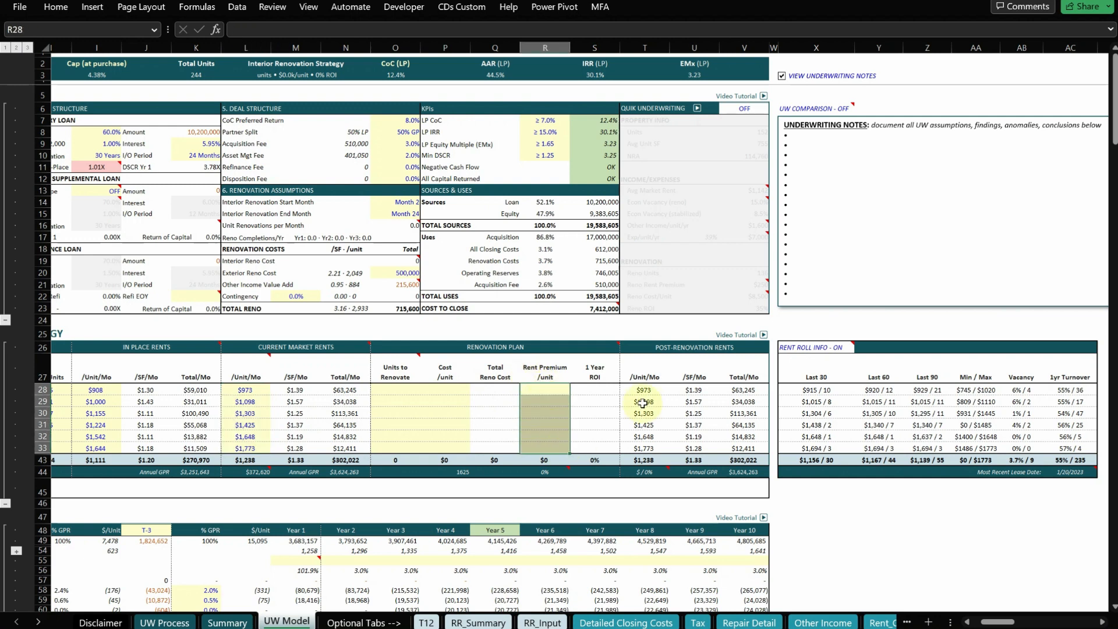
{"action": "left_click_drag", "start_coordinate": [649, 389], "coordinate": [648, 452]}
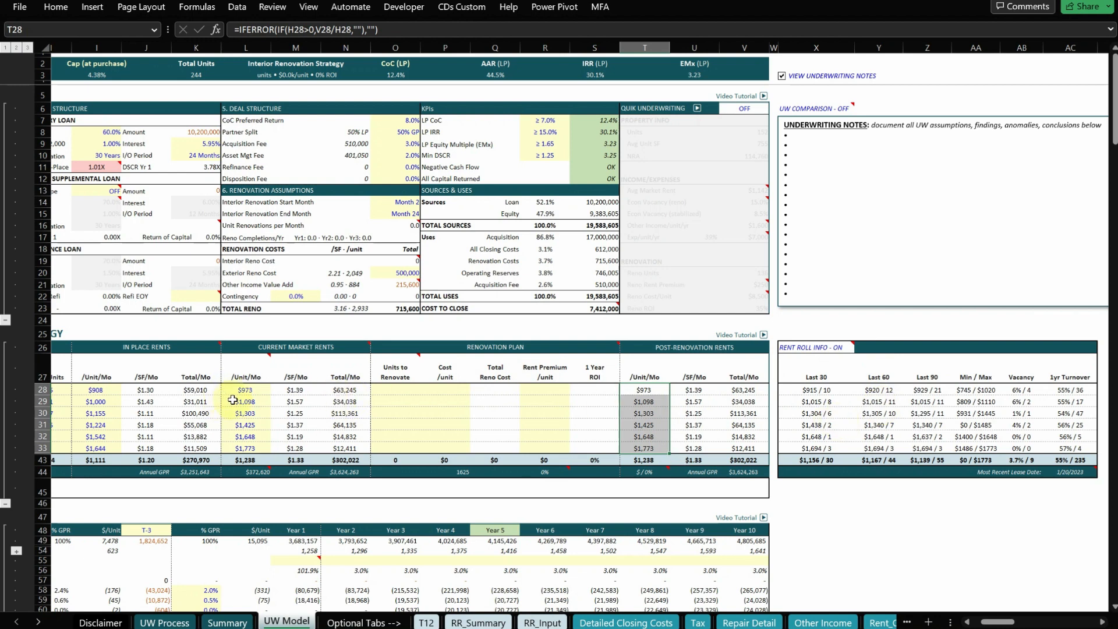
{"action": "left_click_drag", "start_coordinate": [233, 390], "coordinate": [234, 448]}
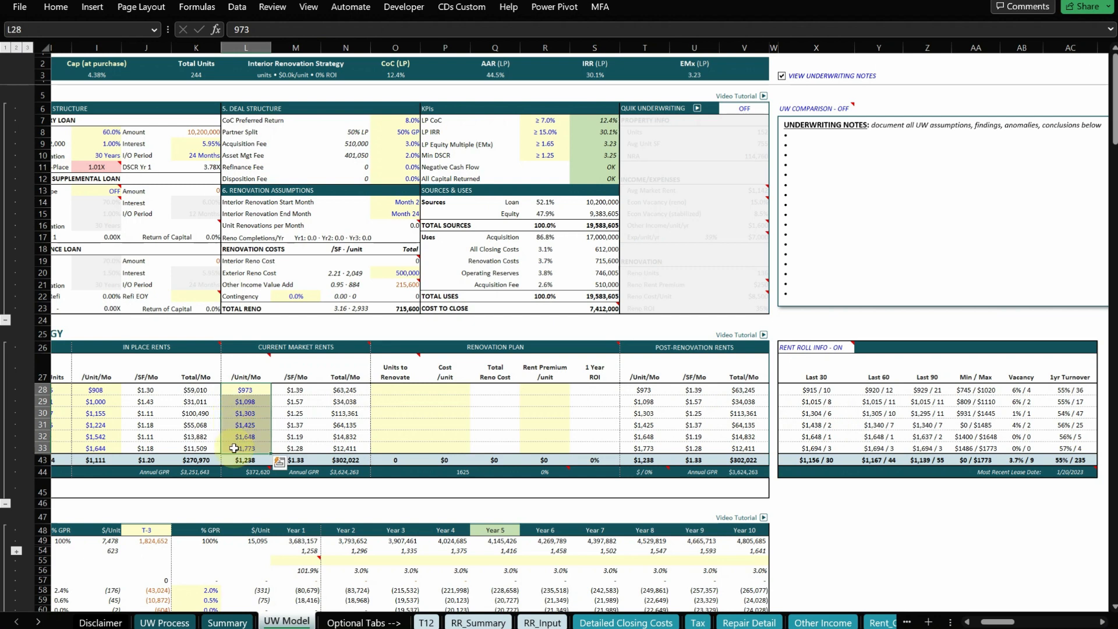
{"action": "left_click_drag", "start_coordinate": [236, 390], "coordinate": [241, 446]}
{"action": "left_click_drag", "start_coordinate": [241, 446], "coordinate": [242, 447]}
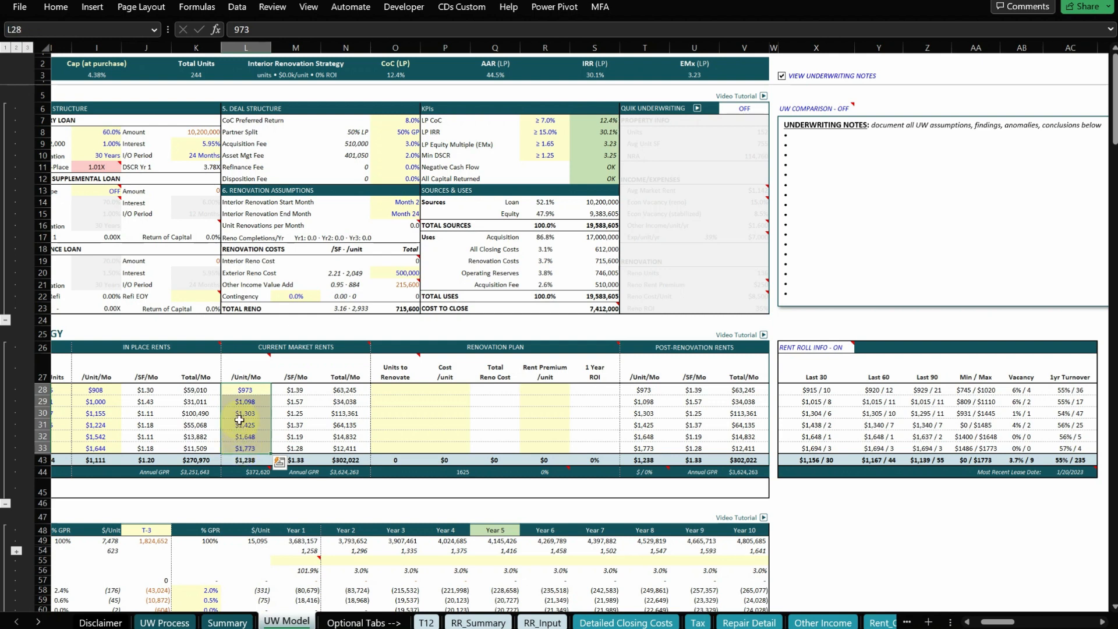
{"action": "left_click", "coordinate": [473, 413]}
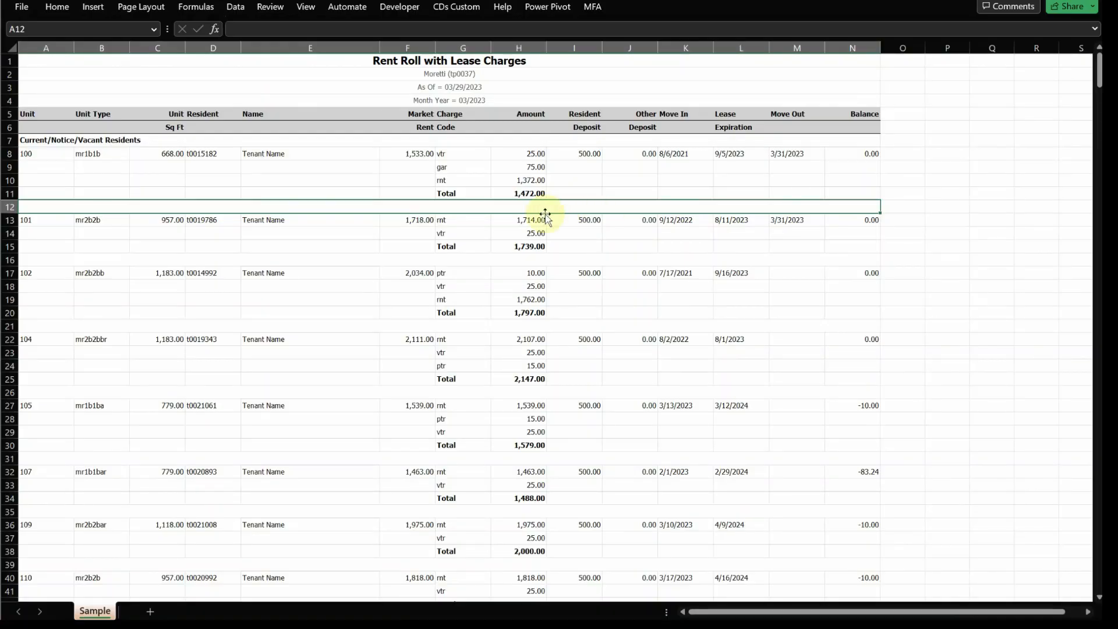
Examine the sample Rent Roll with Lease Charges for its header row, blank rows and multiple charge-code rows per unit.
{"action": "left_click", "coordinate": [490, 254]}
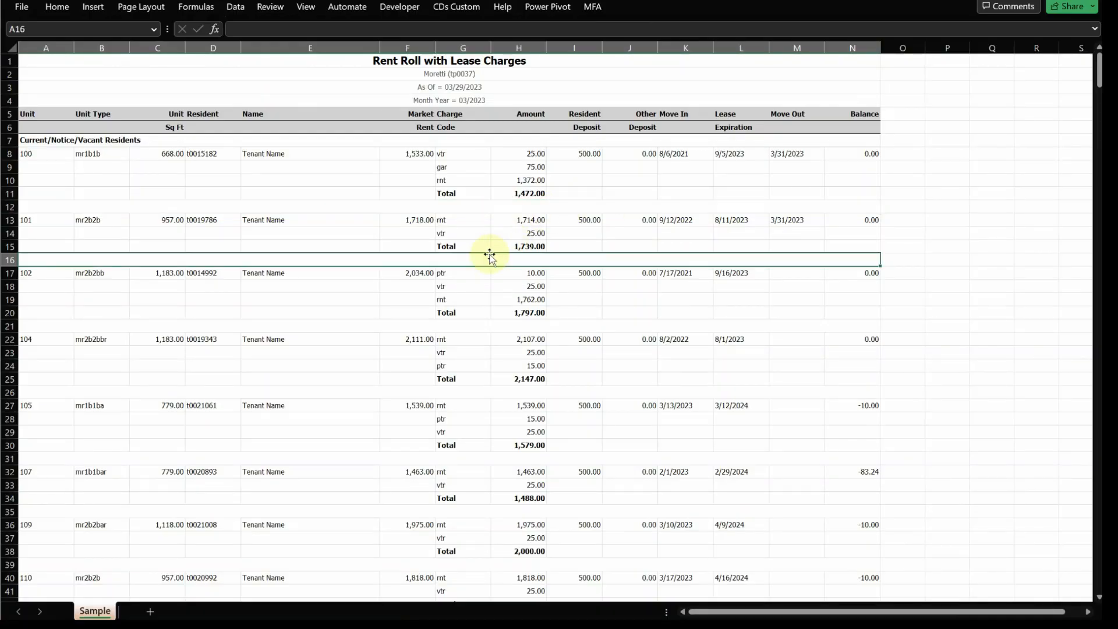
{"action": "left_click", "coordinate": [47, 154]}
{"action": "left_click_drag", "start_coordinate": [128, 158], "coordinate": [635, 155]}
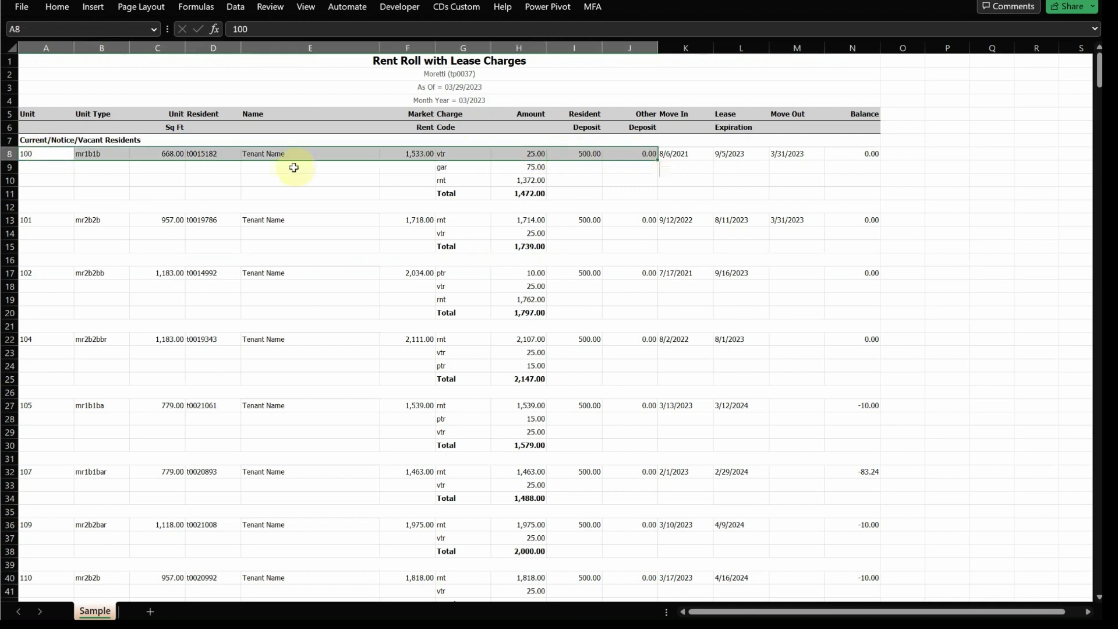
{"action": "left_click_drag", "start_coordinate": [454, 167], "coordinate": [462, 199]}
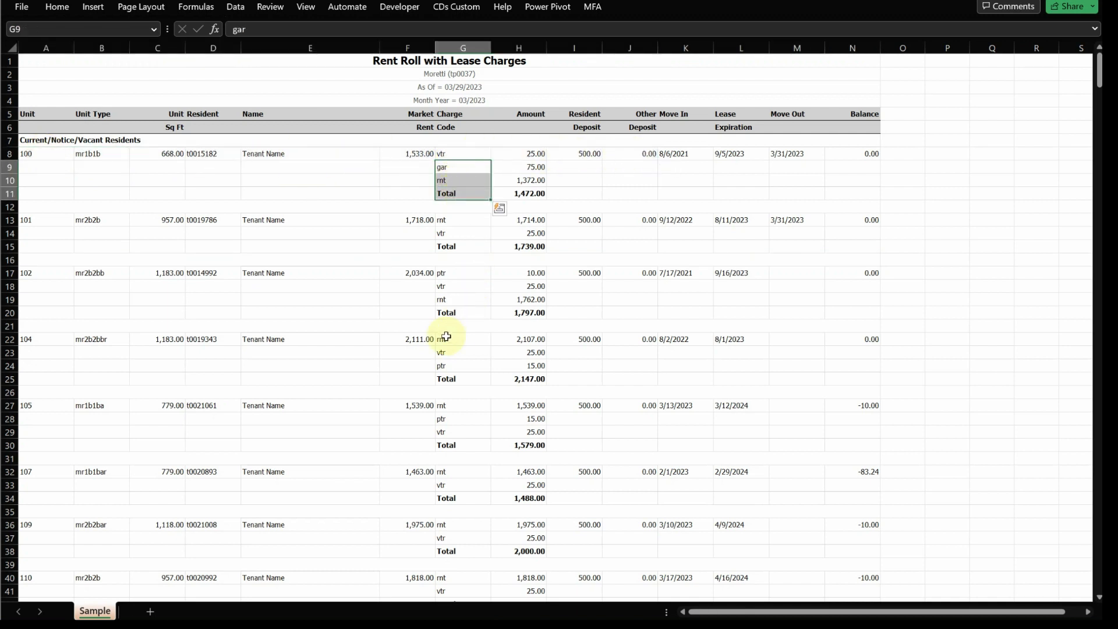
{"action": "left_click_drag", "start_coordinate": [452, 352], "coordinate": [460, 377]}
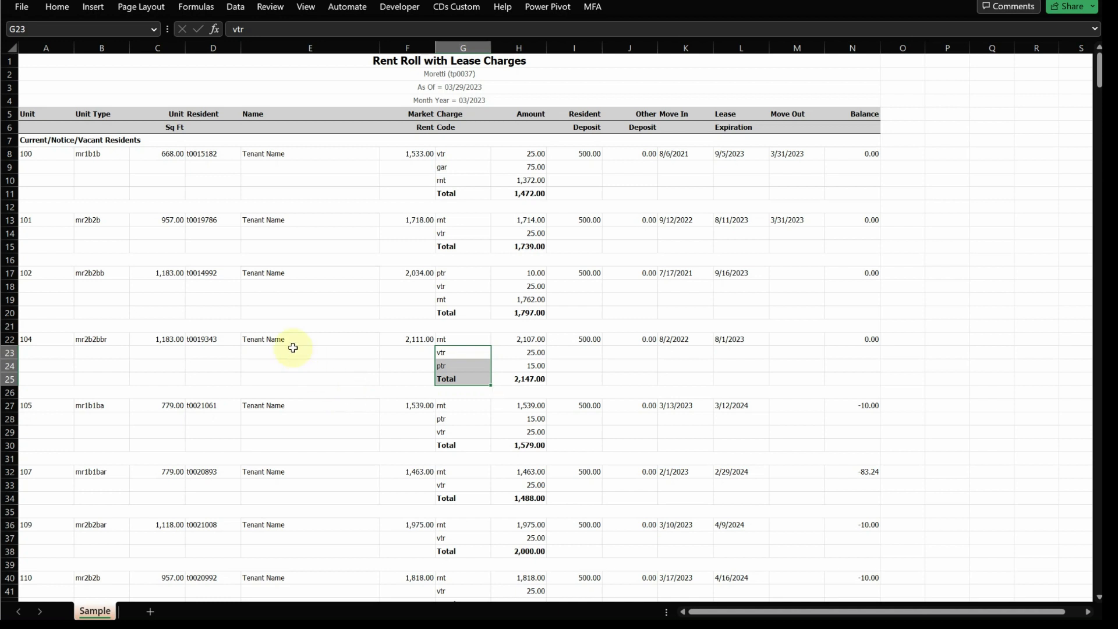
{"action": "left_click_drag", "start_coordinate": [35, 114], "coordinate": [512, 113]}
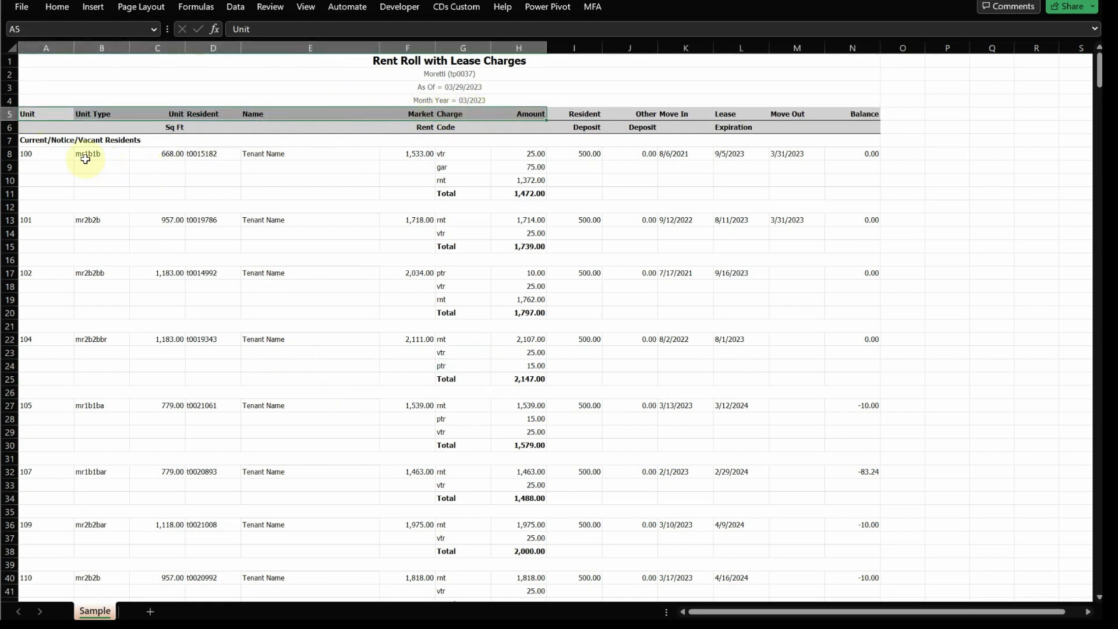
{"action": "left_click_drag", "start_coordinate": [39, 158], "coordinate": [461, 155]}
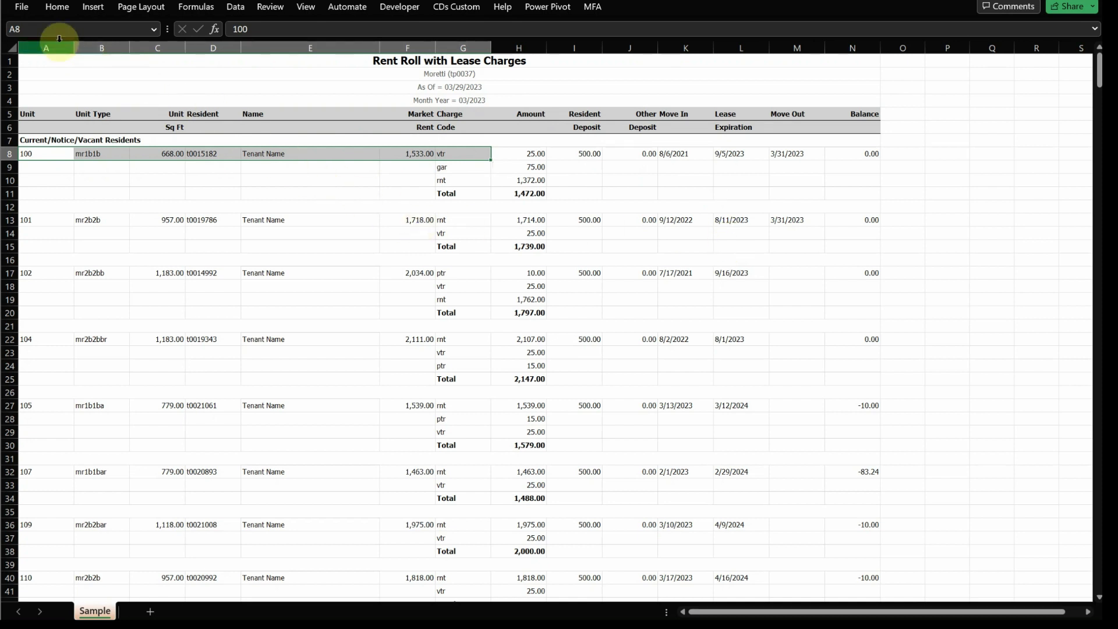
Copy columns A to N of the sample rent roll and paste them into cell E1 of the MFA Rent Roll Formatter workbook.
{"action": "left_click", "coordinate": [67, 44]}
{"action": "mouse_move", "coordinate": [68, 43]}
{"action": "left_mouse_down"}
{"action": "mouse_move", "coordinate": [886, 45]}
{"action": "mouse_move", "coordinate": [881, 54]}
{"action": "left_mouse_up"}
{"action": "key", "text": "alt+Tab"}
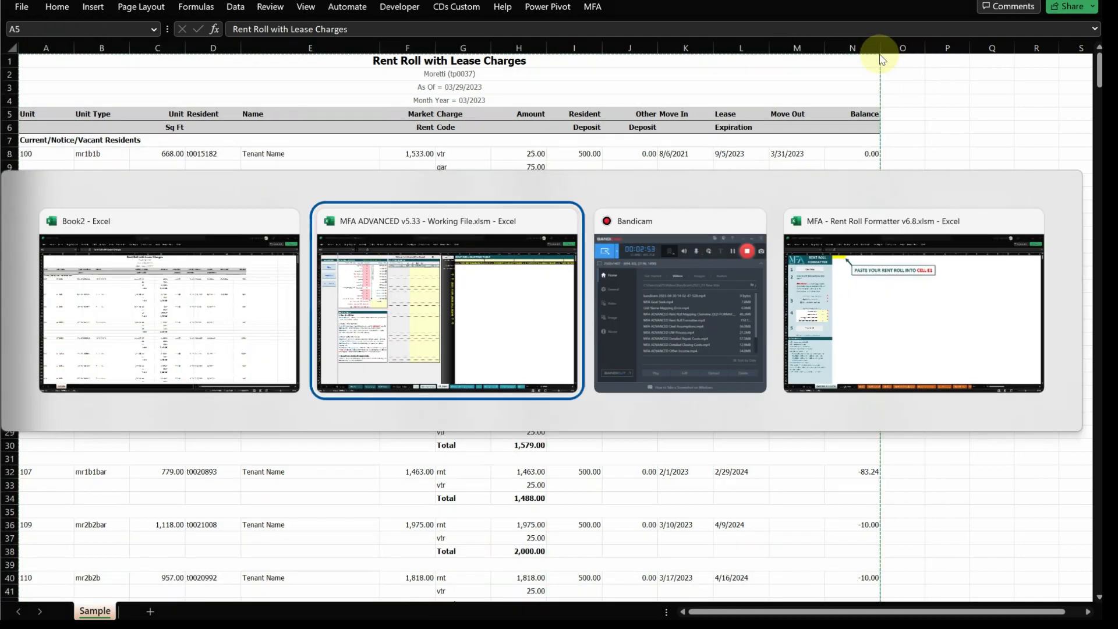
{"action": "key", "text": "alt+Tab"}
{"action": "key", "text": "alt+Tab"}
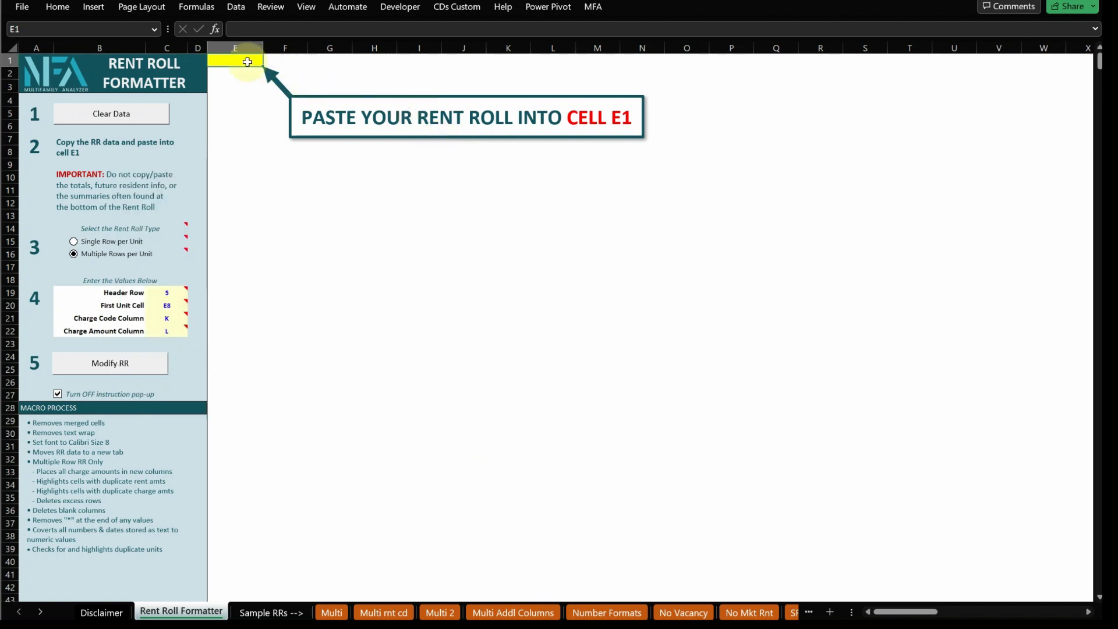
{"action": "key", "text": "ctrl+v"}
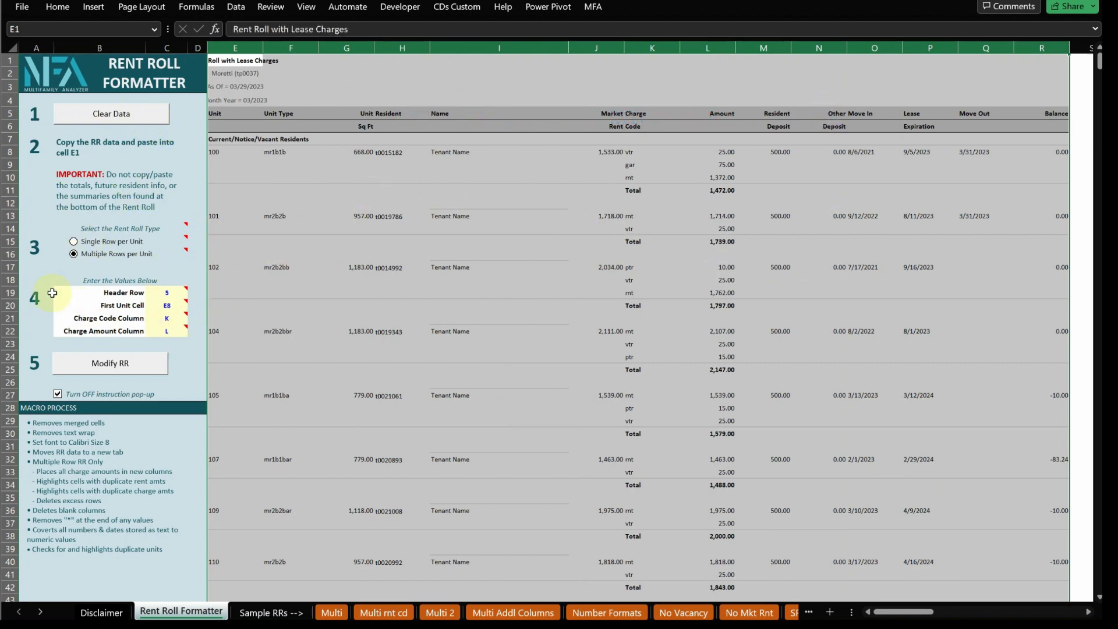
Run the Modify RR macro on the pasted rent roll and check the first unit rows on the FINAL RR sheet.
{"action": "left_click", "coordinate": [153, 366]}
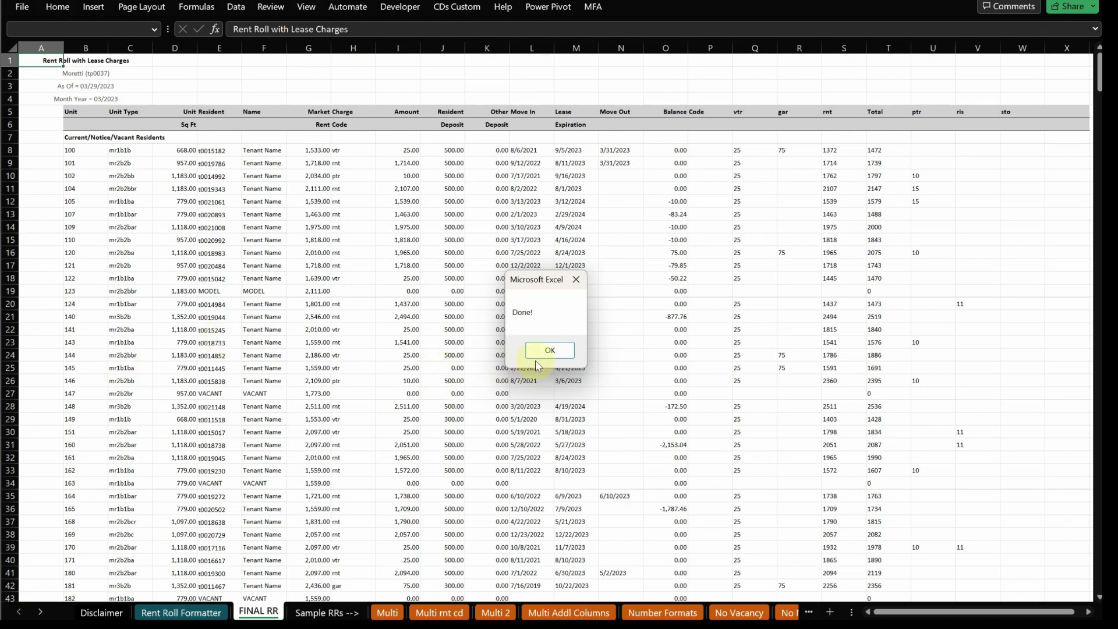
{"action": "left_click", "coordinate": [550, 350]}
{"action": "left_click_drag", "start_coordinate": [58, 150], "coordinate": [436, 145]}
{"action": "left_click_drag", "start_coordinate": [70, 165], "coordinate": [492, 163]}
{"action": "left_click", "coordinate": [84, 176]}
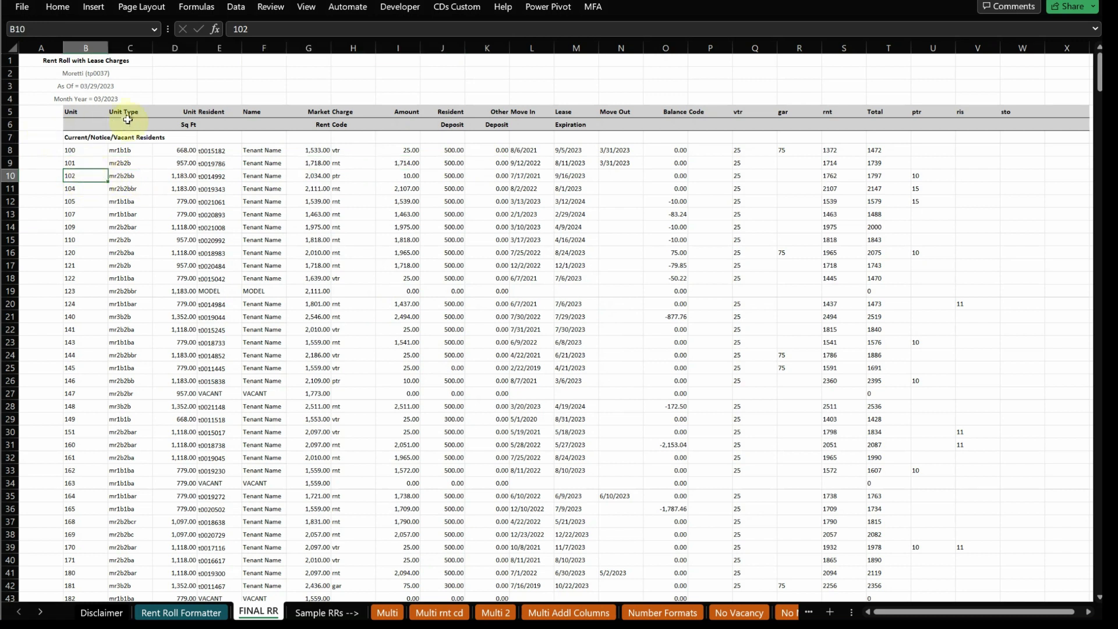
Copy the Sq Ft label from D6 into the header row at D5.
{"action": "left_click_drag", "start_coordinate": [79, 114], "coordinate": [175, 127]}
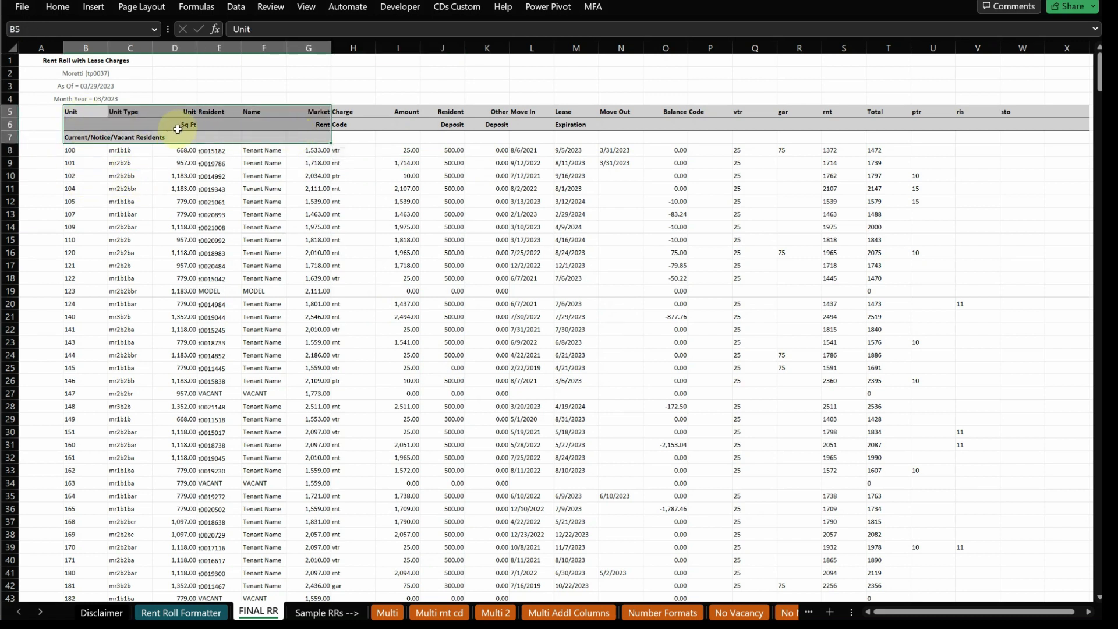
{"action": "left_click", "coordinate": [188, 123]}
{"action": "key", "text": "ctrl+c"}
{"action": "left_click", "coordinate": [181, 111]}
{"action": "key", "text": "ctrl+v"}
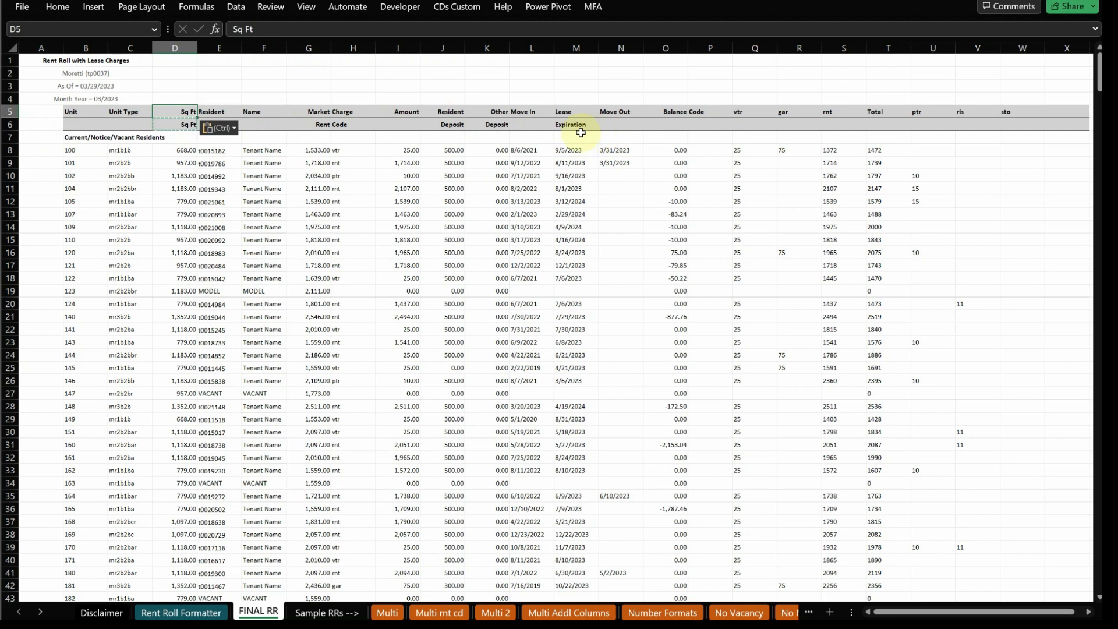
Change the lease expiration column's header in M5 to "Leas exp".
{"action": "left_click", "coordinate": [565, 111]}
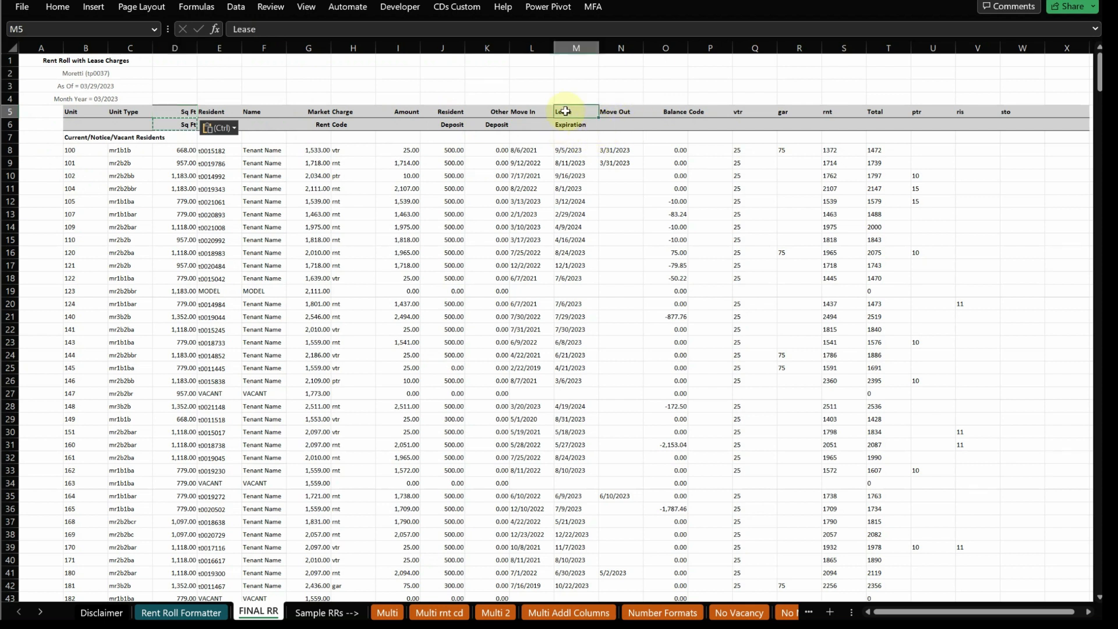
{"action": "type", "text": "lEAS e"}
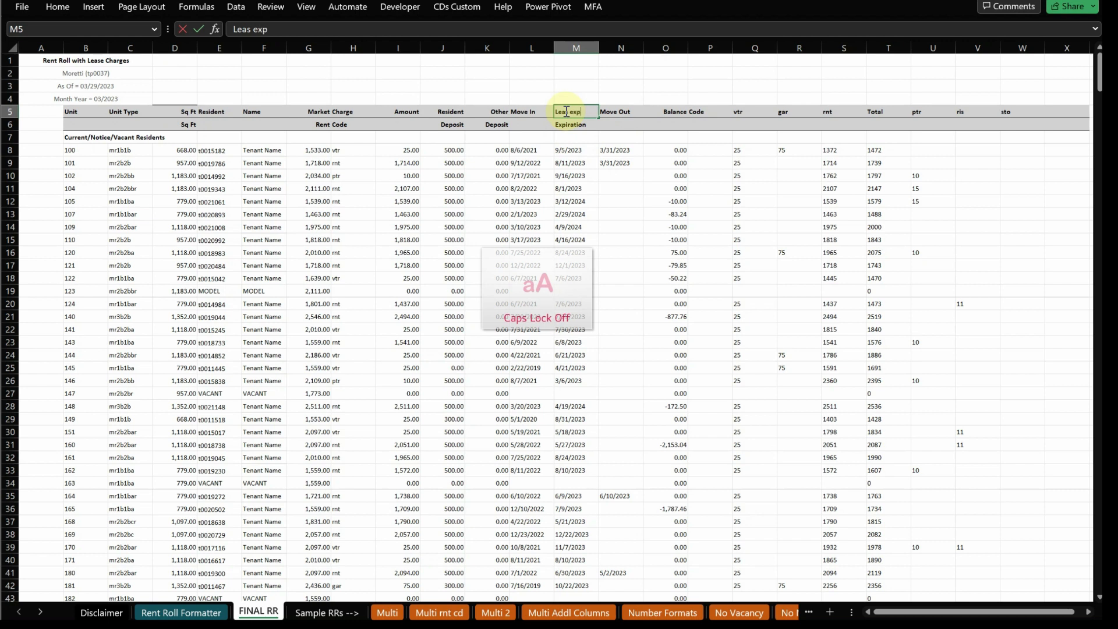
{"action": "type", "text": "xp"}
{"action": "key", "text": "Left"}
{"action": "key", "text": "Left"}
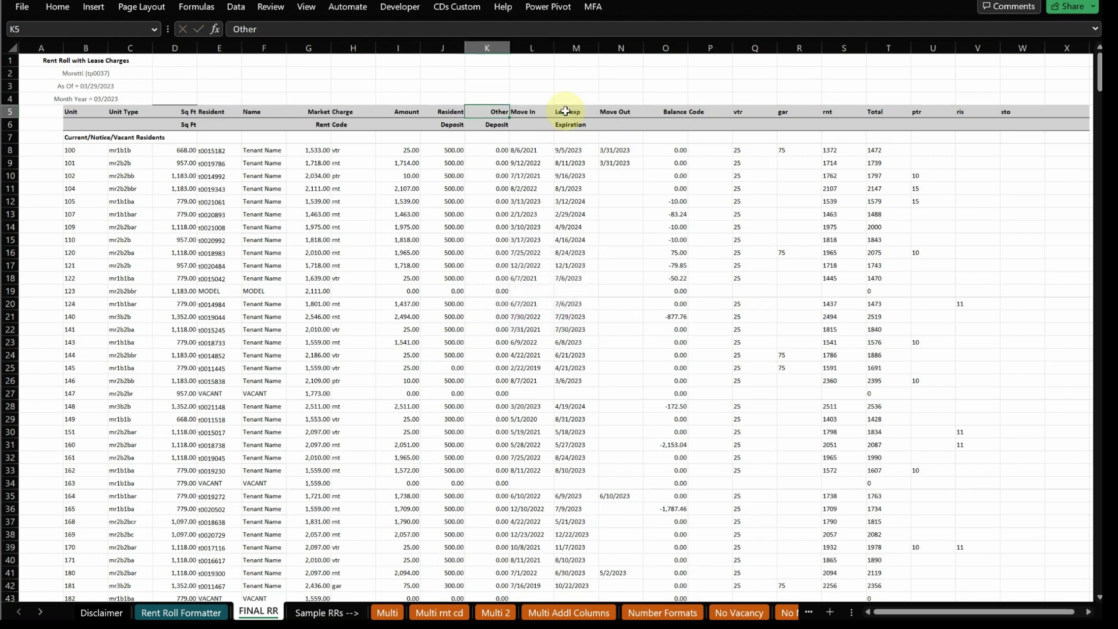
Set the header in G5 to "Market Rent" and the rnt header in S5 to "RENT".
{"action": "left_click", "coordinate": [317, 112]}
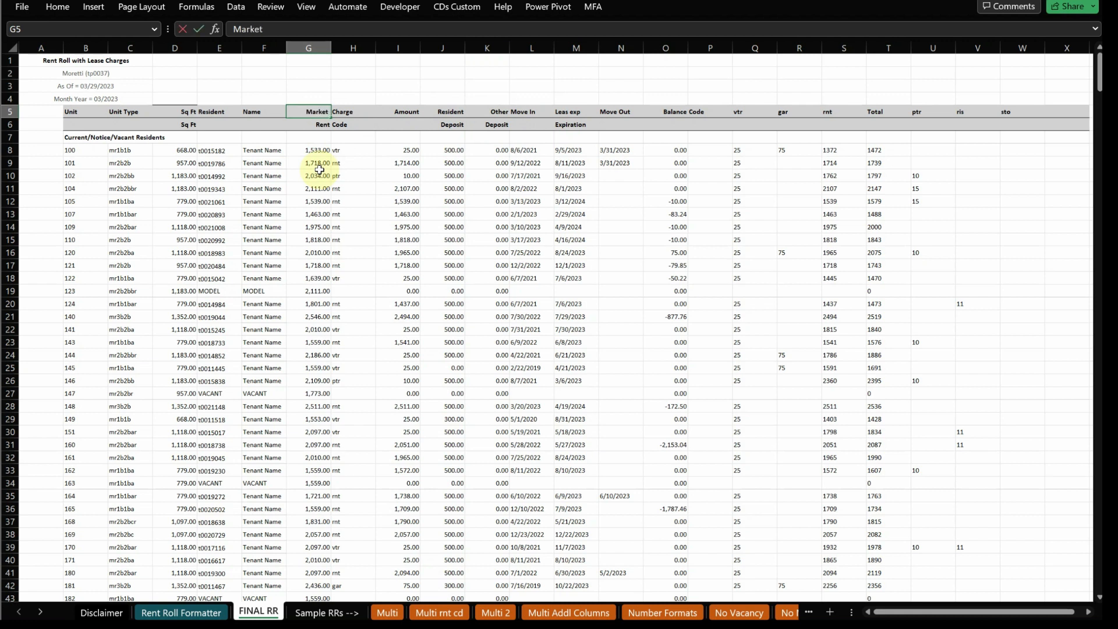
{"action": "type", "text": "Ra"}
{"action": "type", "text": "nt"}
{"action": "left_click", "coordinate": [849, 110]}
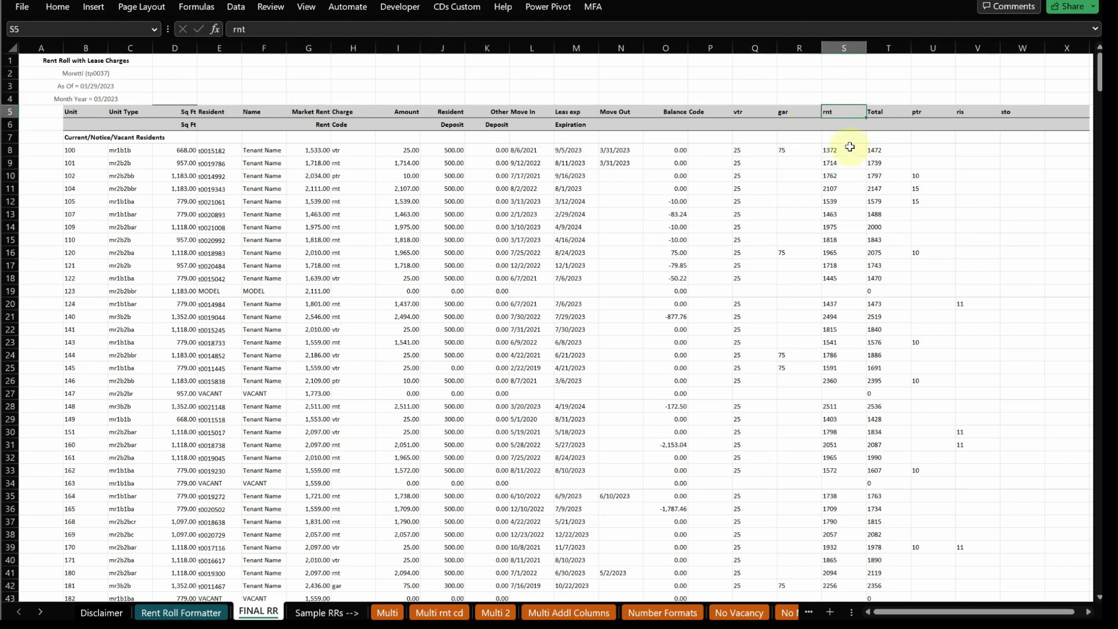
{"action": "type", "text": "RENT"}
{"action": "key", "text": "Return"}
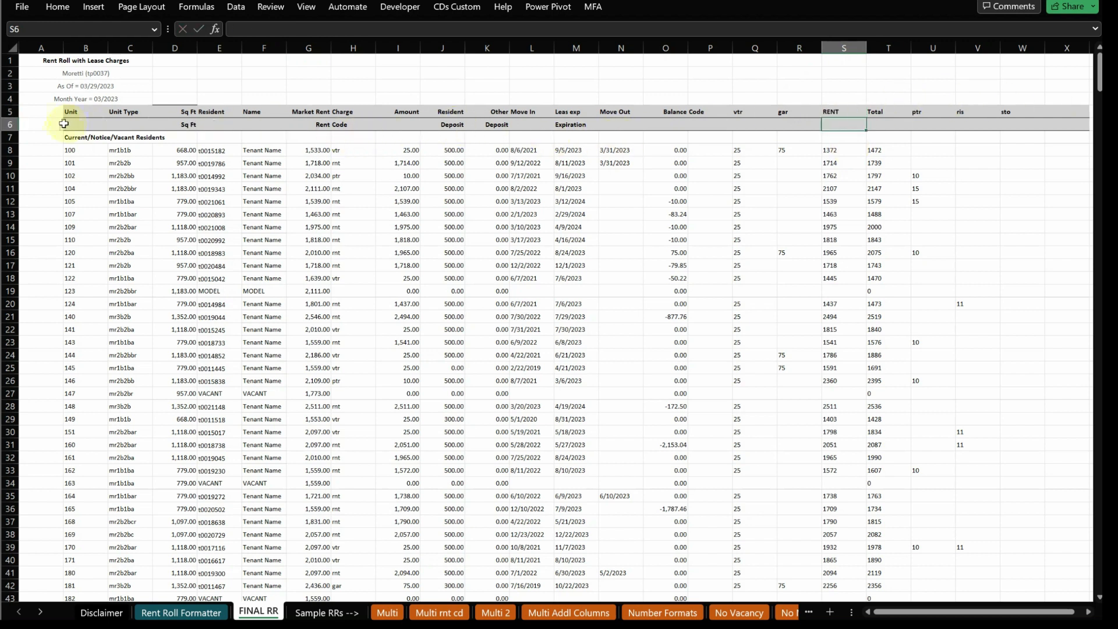
Delete rows 6 and 7, the second header line and the Current/Notice/Vacant Residents line.
{"action": "left_click_drag", "start_coordinate": [9, 124], "coordinate": [3, 139]}
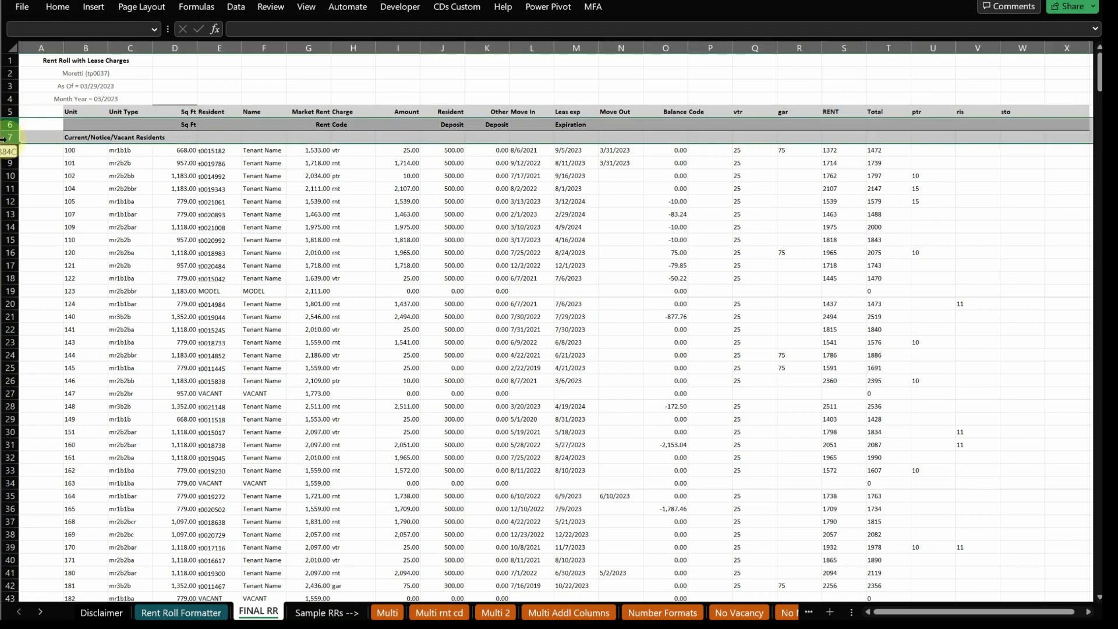
{"action": "right_click", "coordinate": [109, 140]}
{"action": "left_click", "coordinate": [179, 251]}
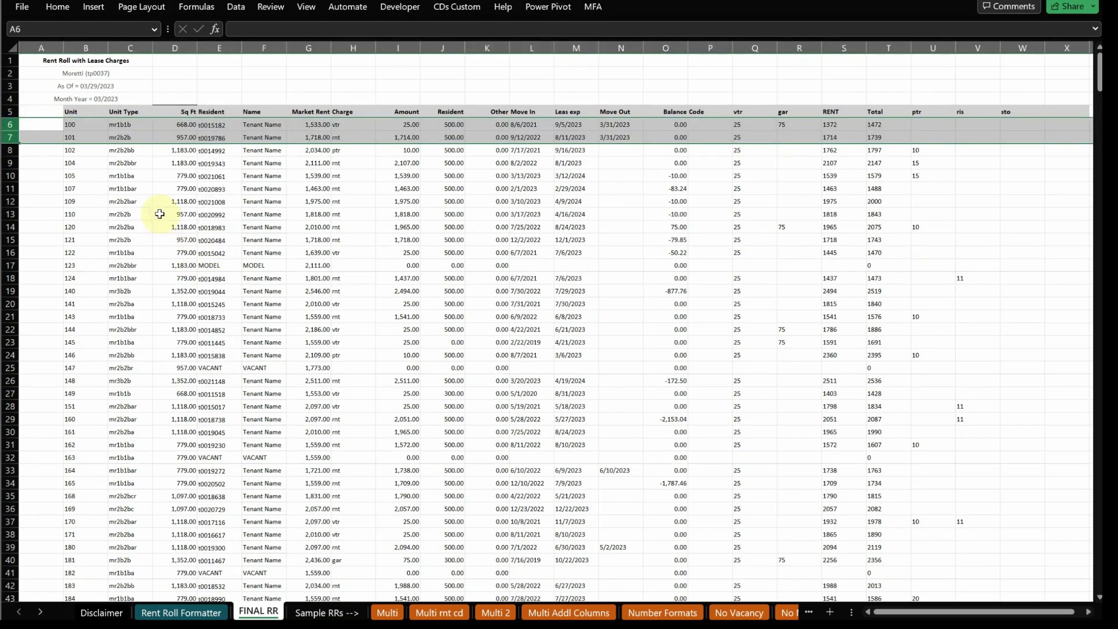
{"action": "left_click", "coordinate": [87, 111]}
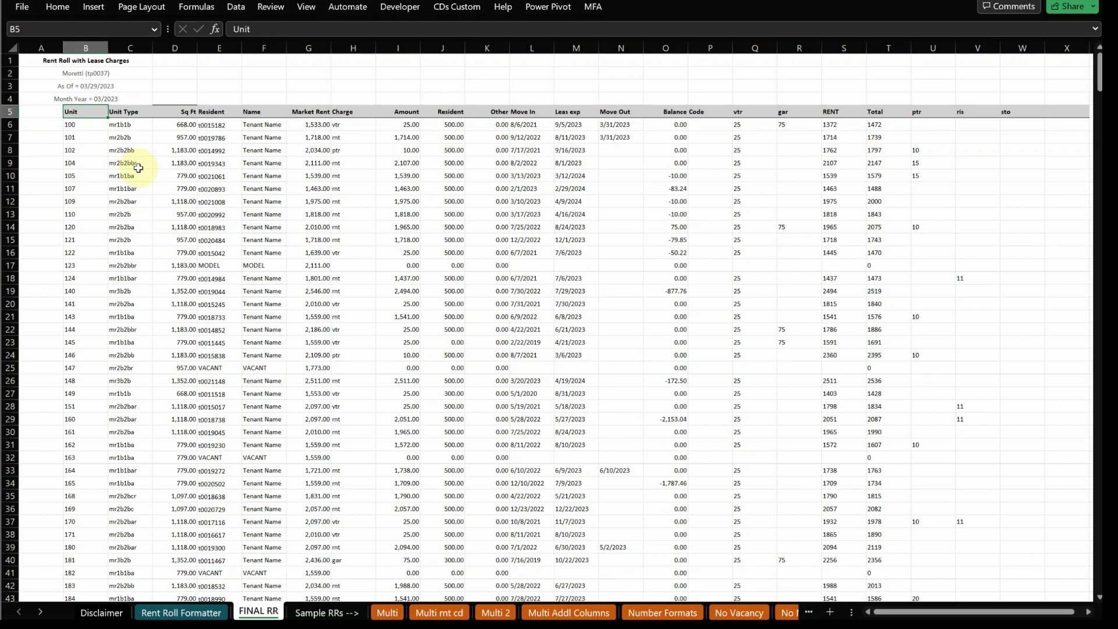
Insert a copy of the Move In column before the Leas exp column and set its header to "Start".
{"action": "left_click_drag", "start_coordinate": [523, 112], "coordinate": [527, 202]}
{"action": "left_click_drag", "start_coordinate": [577, 112], "coordinate": [528, 201]}
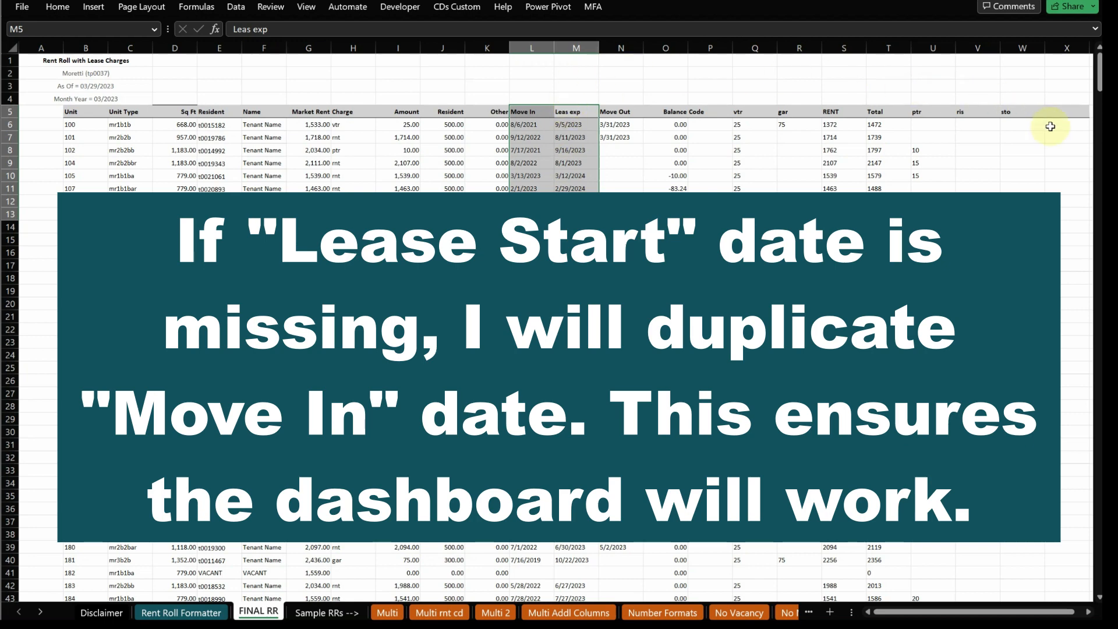
{"action": "left_click", "coordinate": [537, 110]}
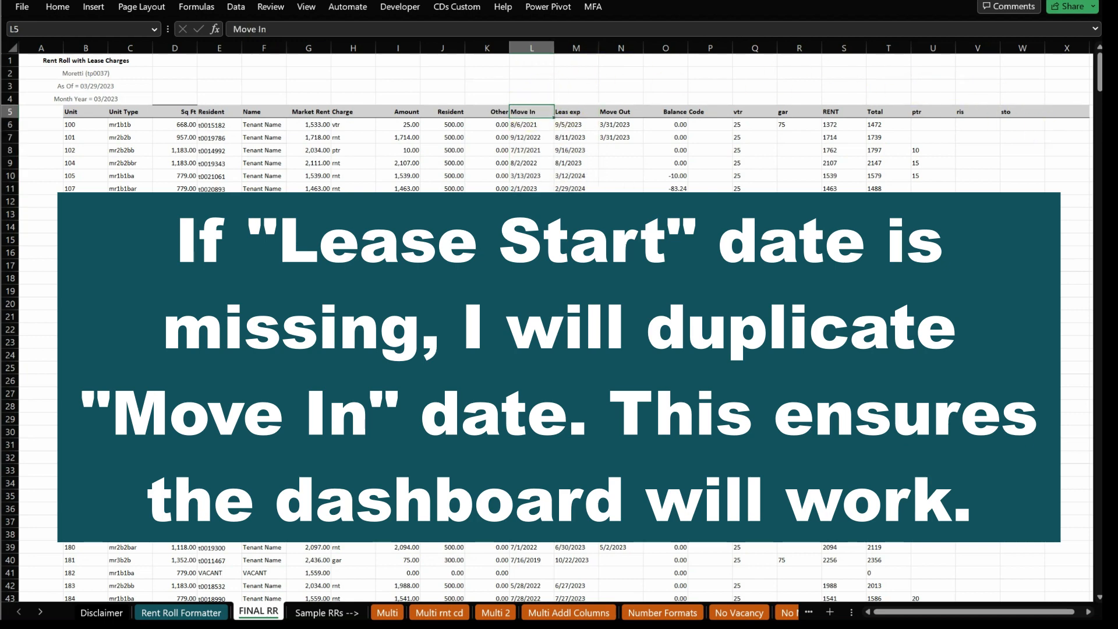
{"action": "left_click", "coordinate": [547, 47]}
{"action": "key", "text": "ctrl+c"}
{"action": "right_click", "coordinate": [576, 47]}
{"action": "left_click", "coordinate": [601, 161]}
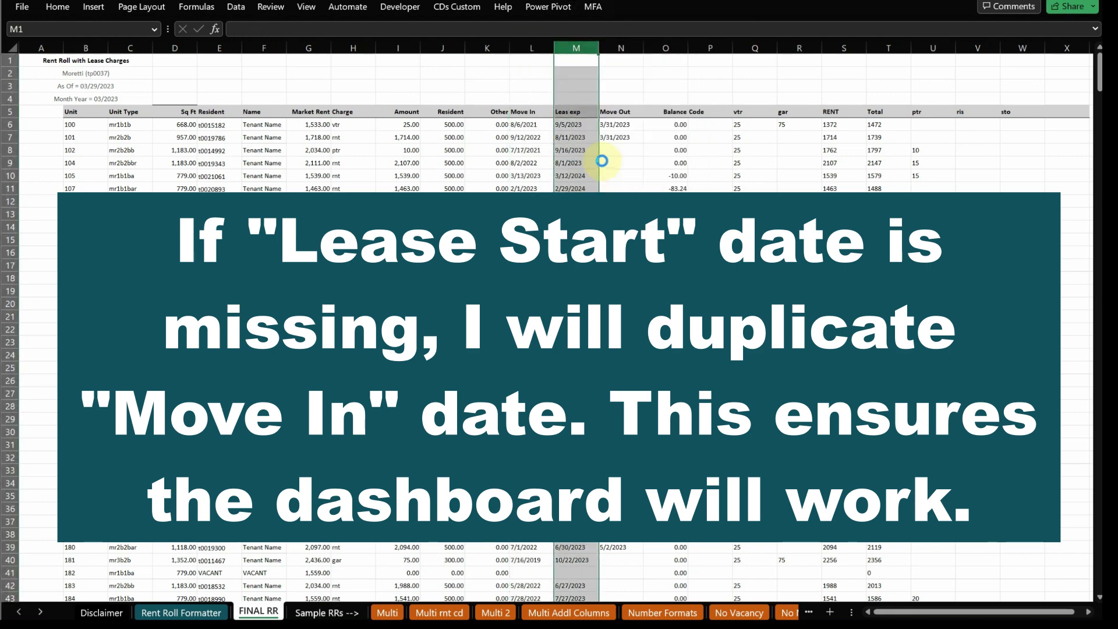
{"action": "left_click", "coordinate": [573, 115]}
{"action": "type", "text": "Start"}
{"action": "key", "text": "Return"}
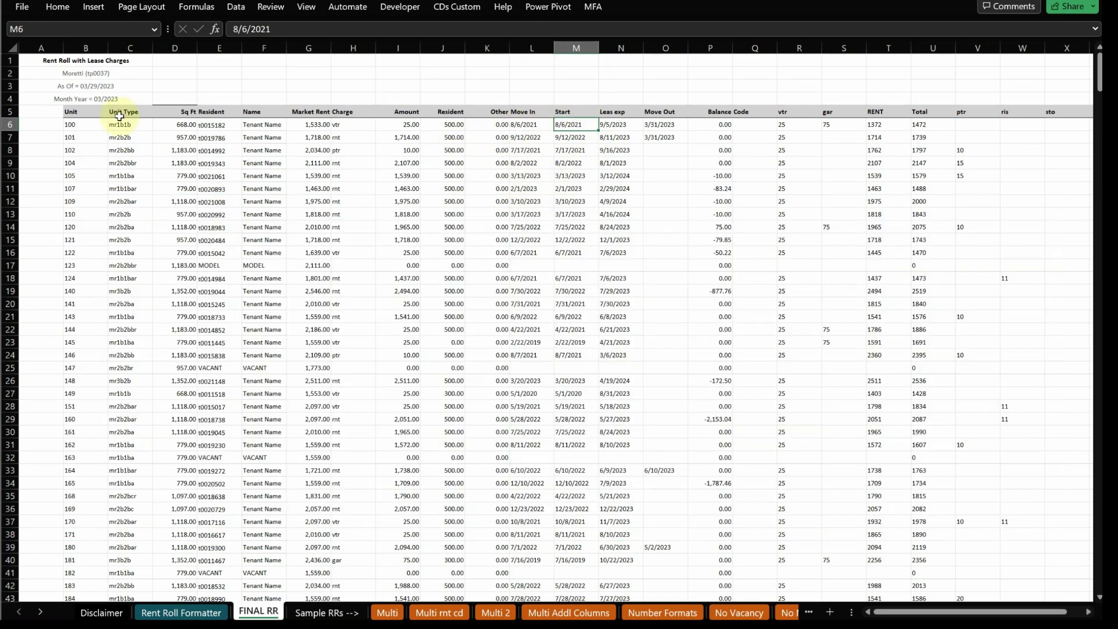
Copy the cleaned rent roll table from B5 onward and paste it into cell W5 of the UW Model workbook's RR_Input sheet.
{"action": "left_click", "coordinate": [87, 111]}
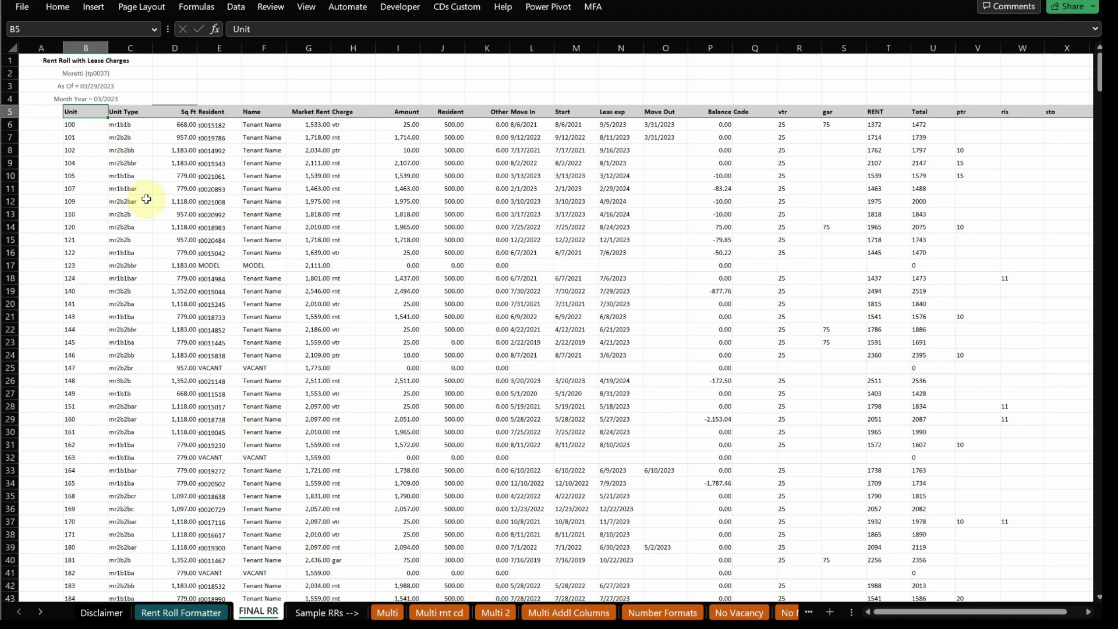
{"action": "key", "text": "ctrl+shift+Right"}
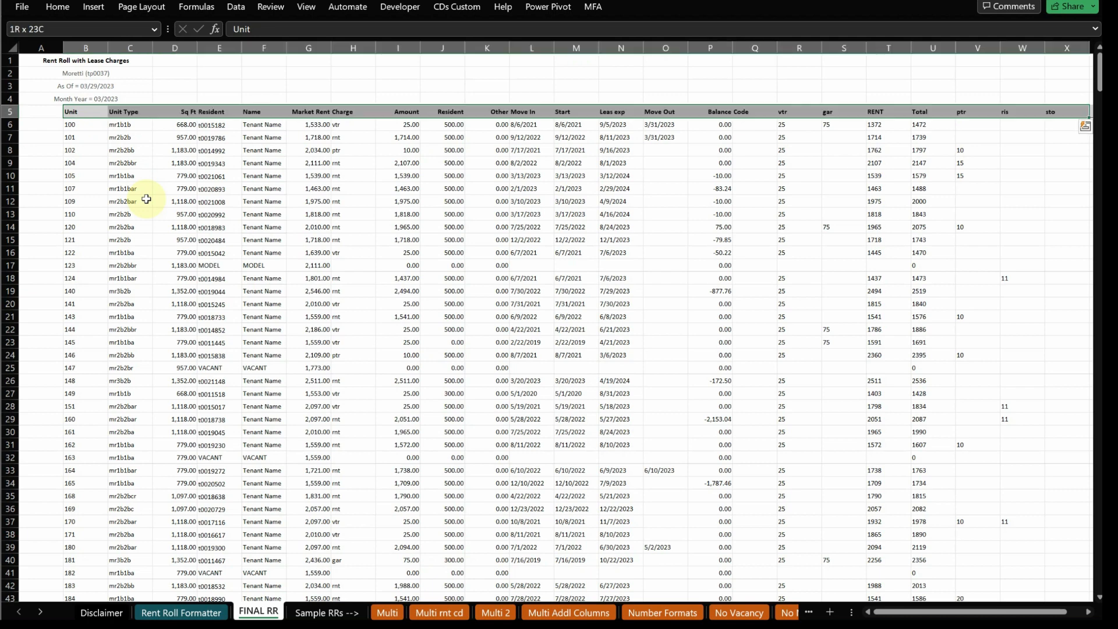
{"action": "key", "text": "ctrl+shift+Down"}
{"action": "key", "text": "ctrl+c"}
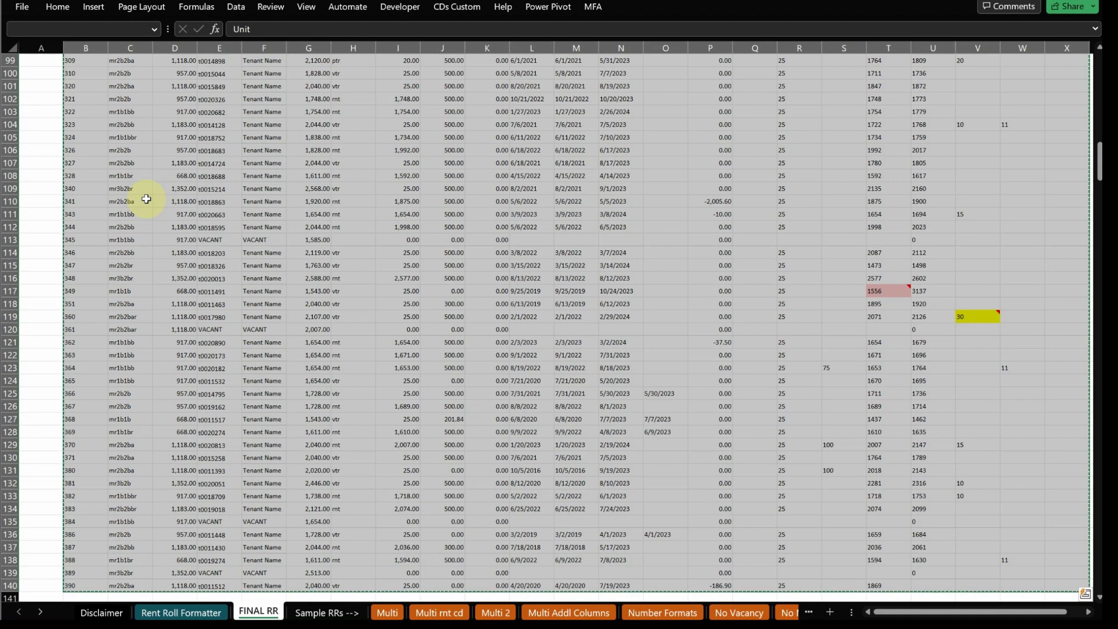
{"action": "key", "text": "alt+Tab"}
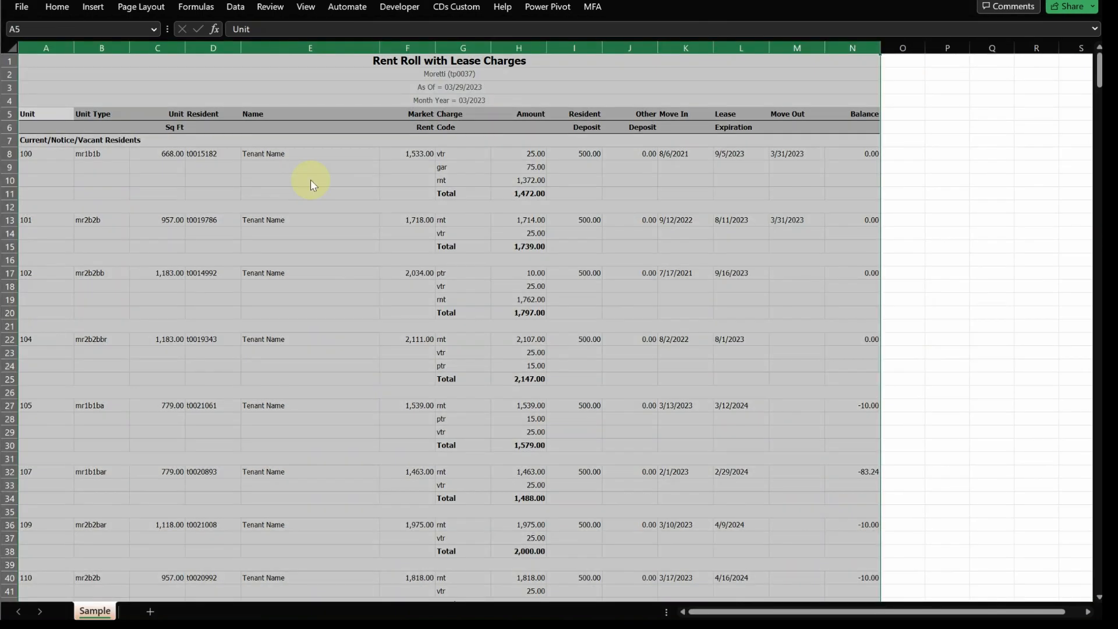
{"action": "key", "text": "alt+Tab"}
{"action": "key", "text": "Tab"}
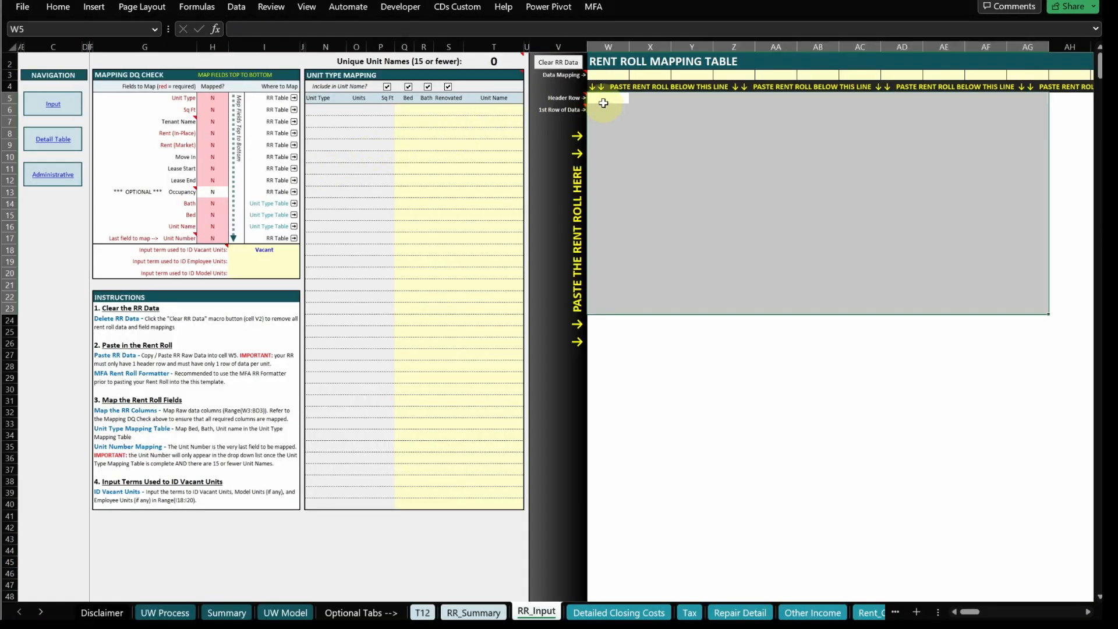
{"action": "key", "text": "ctrl+v"}
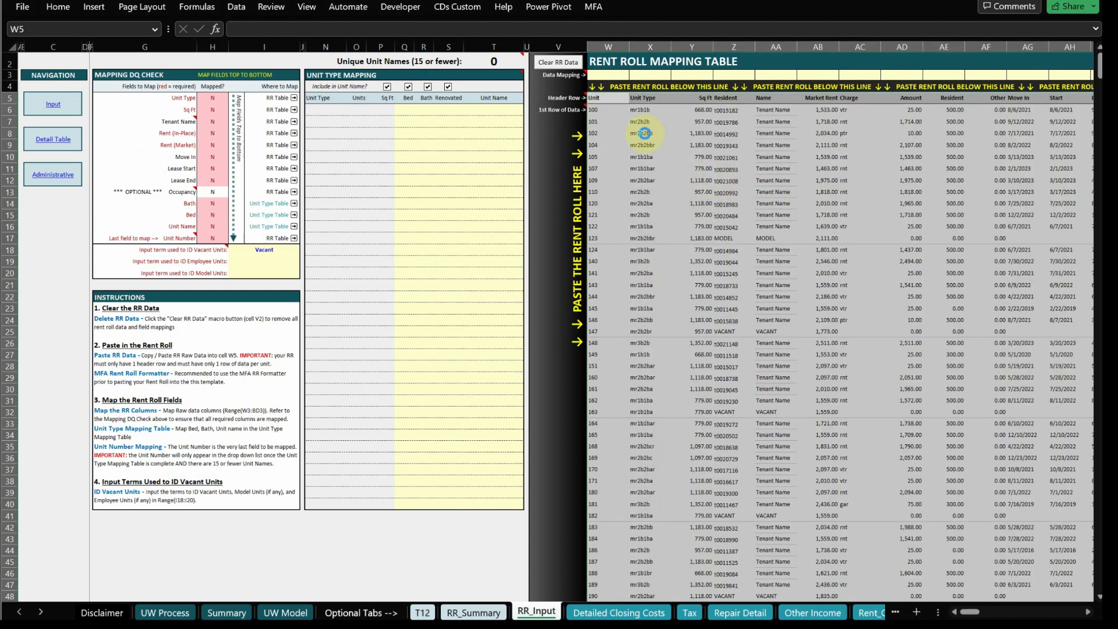
{"action": "left_click", "coordinate": [645, 133]}
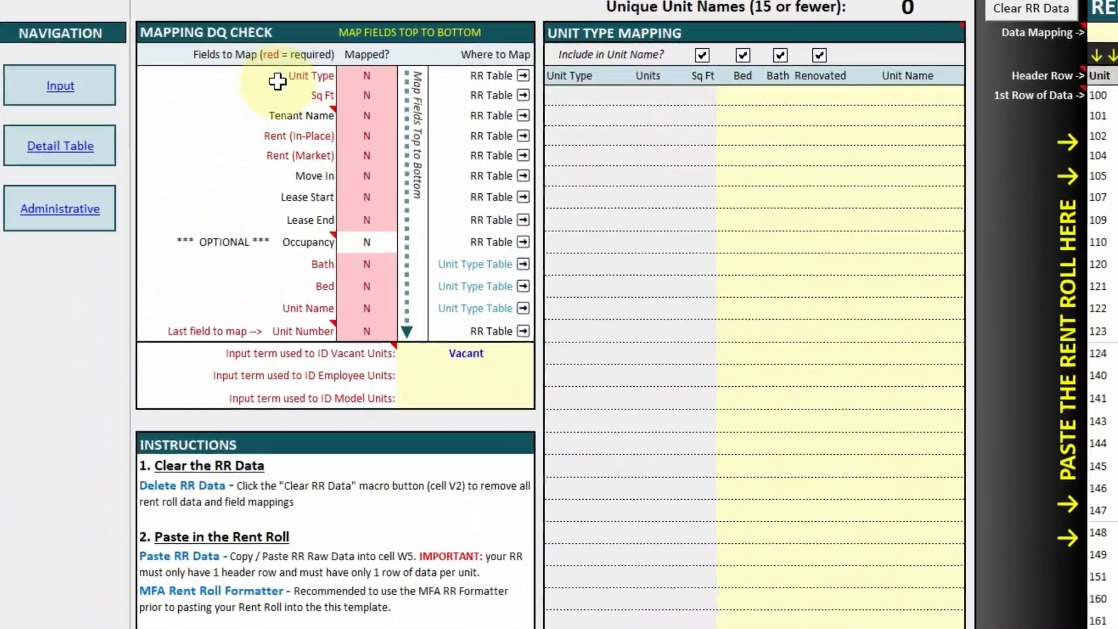
Map the pasted rent roll's column X as Unit Type and column Y as Sq Ft in the Data Mapping row.
{"action": "left_click_drag", "start_coordinate": [212, 90], "coordinate": [217, 178]}
{"action": "left_click_drag", "start_coordinate": [286, 203], "coordinate": [327, 273]}
{"action": "left_click", "coordinate": [973, 40]}
{"action": "left_click", "coordinate": [775, 43]}
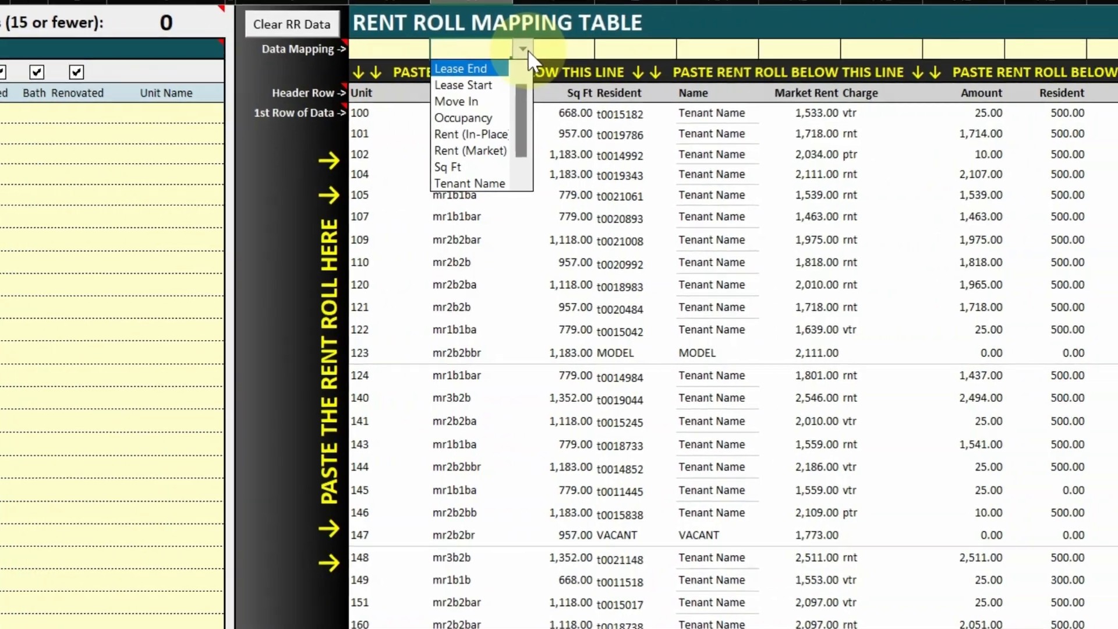
{"action": "left_click", "coordinate": [774, 175]}
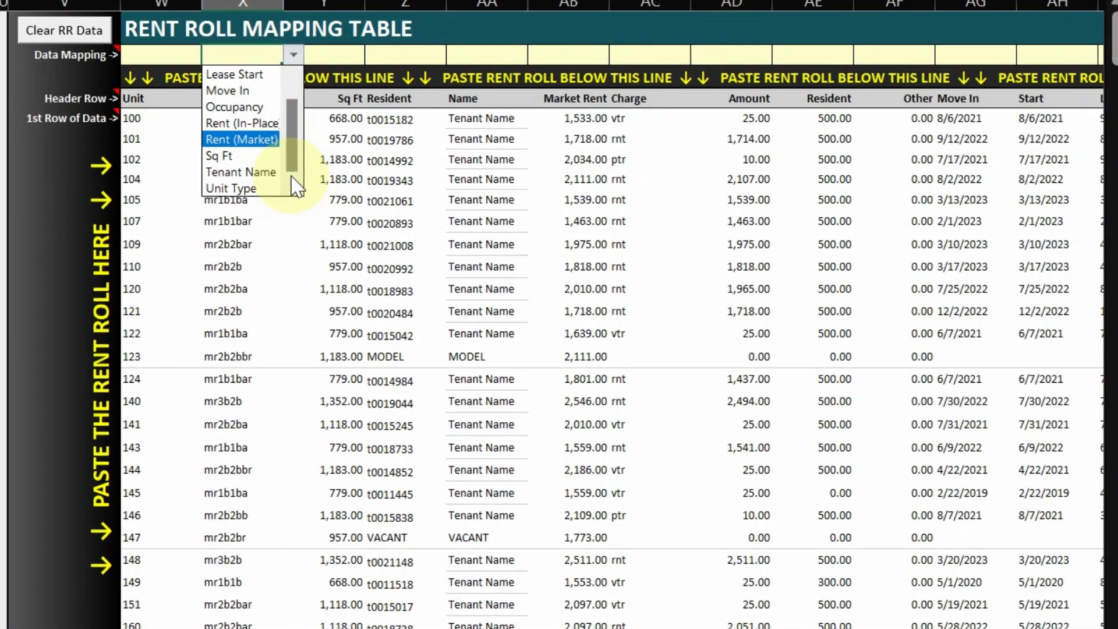
{"action": "left_click", "coordinate": [247, 188]}
{"action": "left_click", "coordinate": [340, 56]}
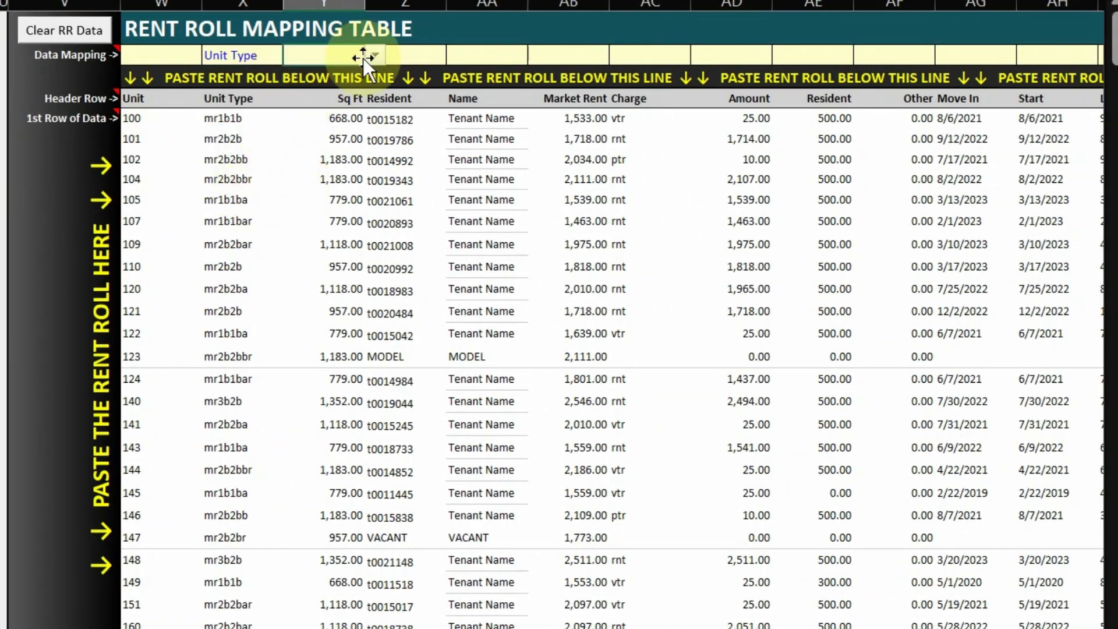
{"action": "left_click", "coordinate": [374, 55]}
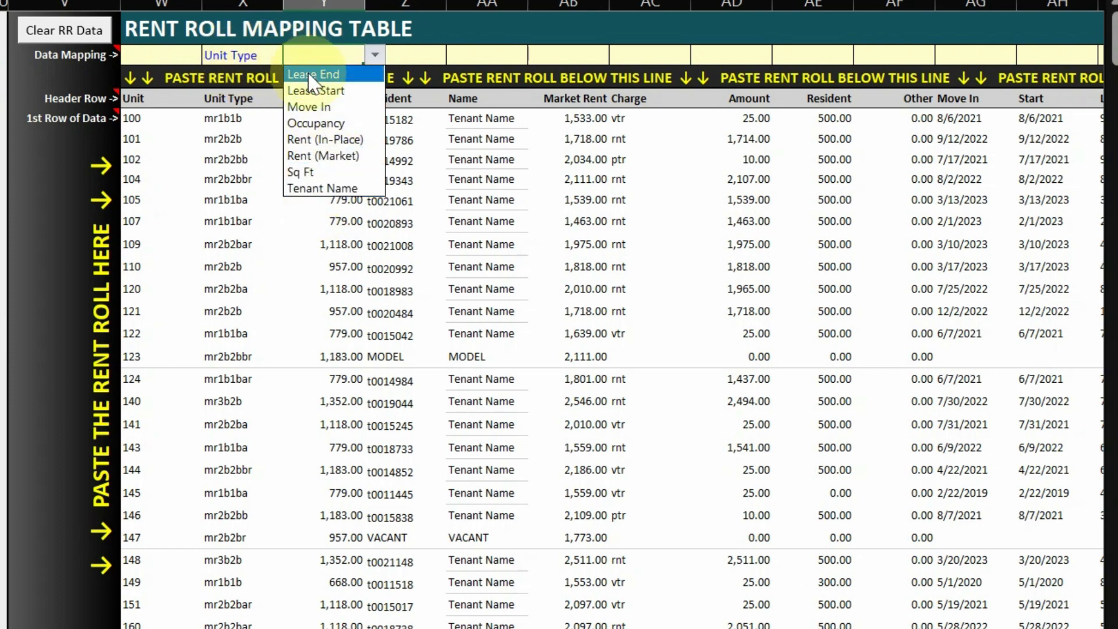
{"action": "left_click", "coordinate": [329, 173]}
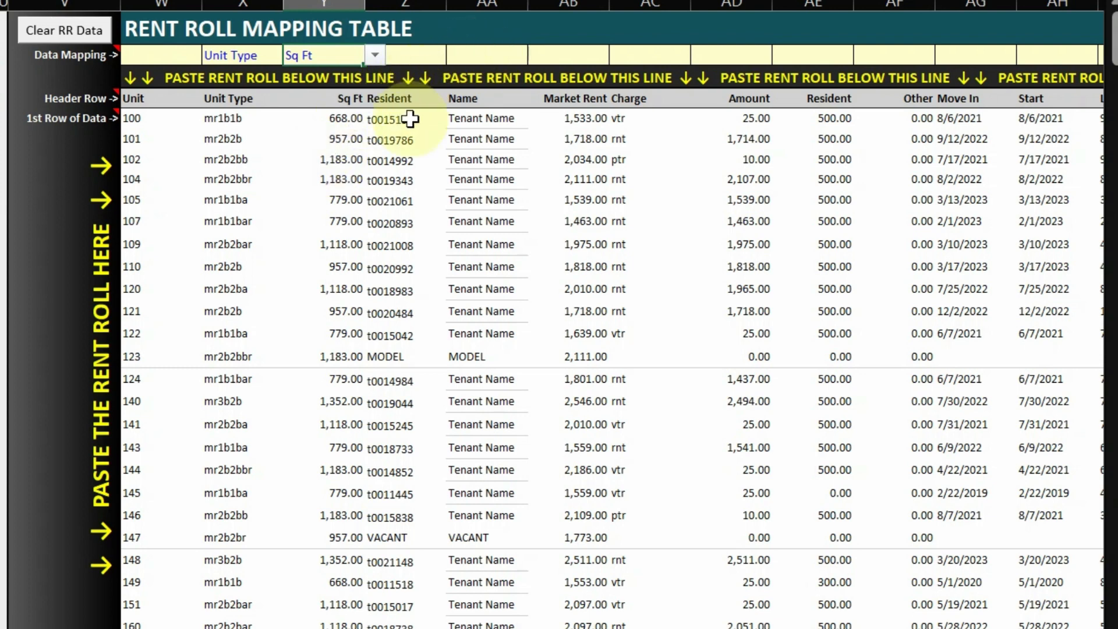
Map the Name column AA as Tenant Name in the Data Mapping row.
{"action": "left_click_drag", "start_coordinate": [491, 117], "coordinate": [511, 622]}
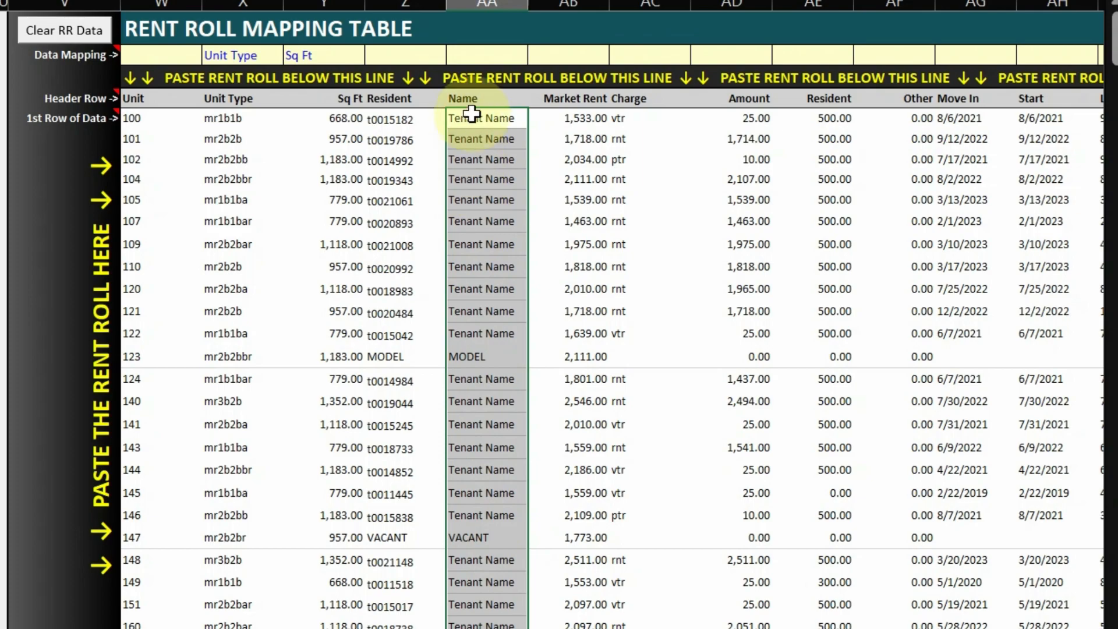
{"action": "left_click", "coordinate": [501, 55]}
{"action": "left_click", "coordinate": [538, 55]}
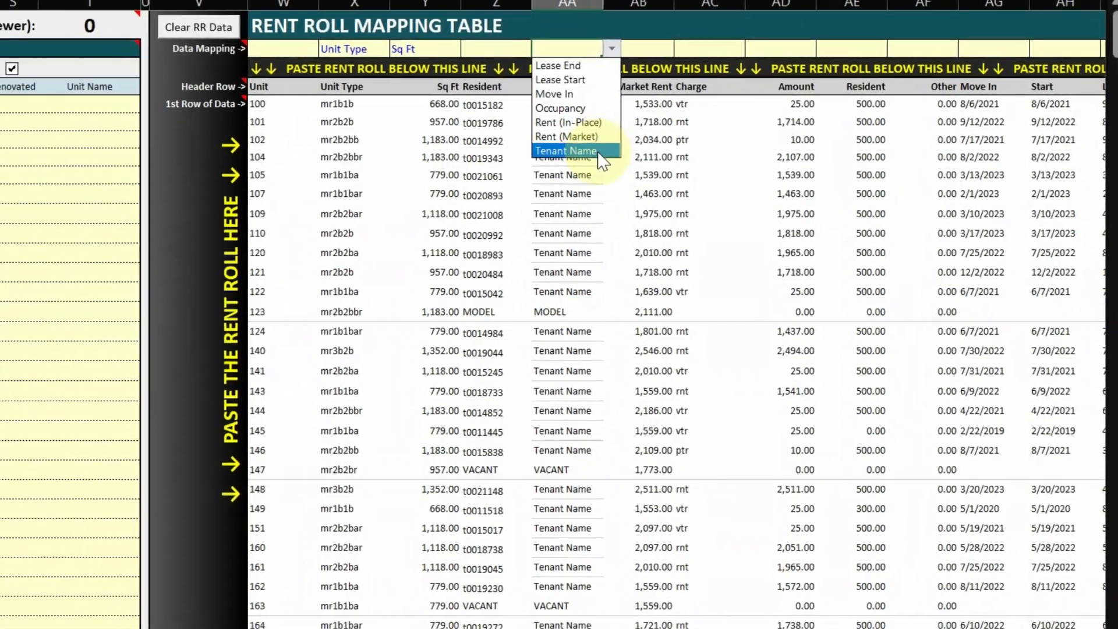
{"action": "left_click", "coordinate": [518, 173]}
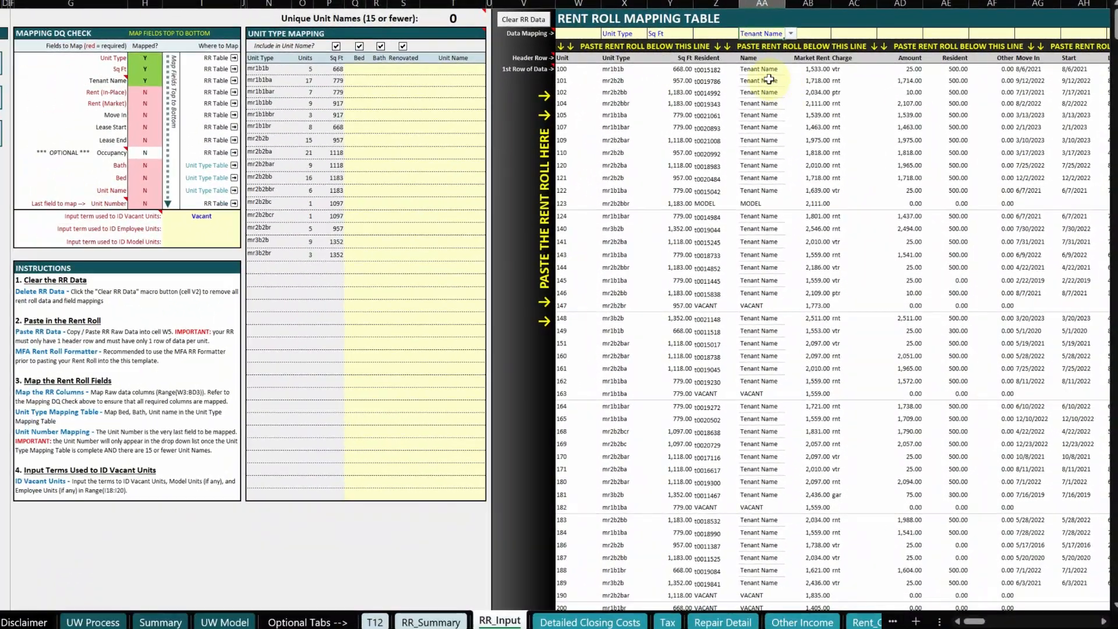
Compare the MODEL and VACANT entries in the Name column with the terms used to identify vacant, employee and model units.
{"action": "left_click", "coordinate": [751, 202]}
{"action": "left_click", "coordinate": [753, 307]}
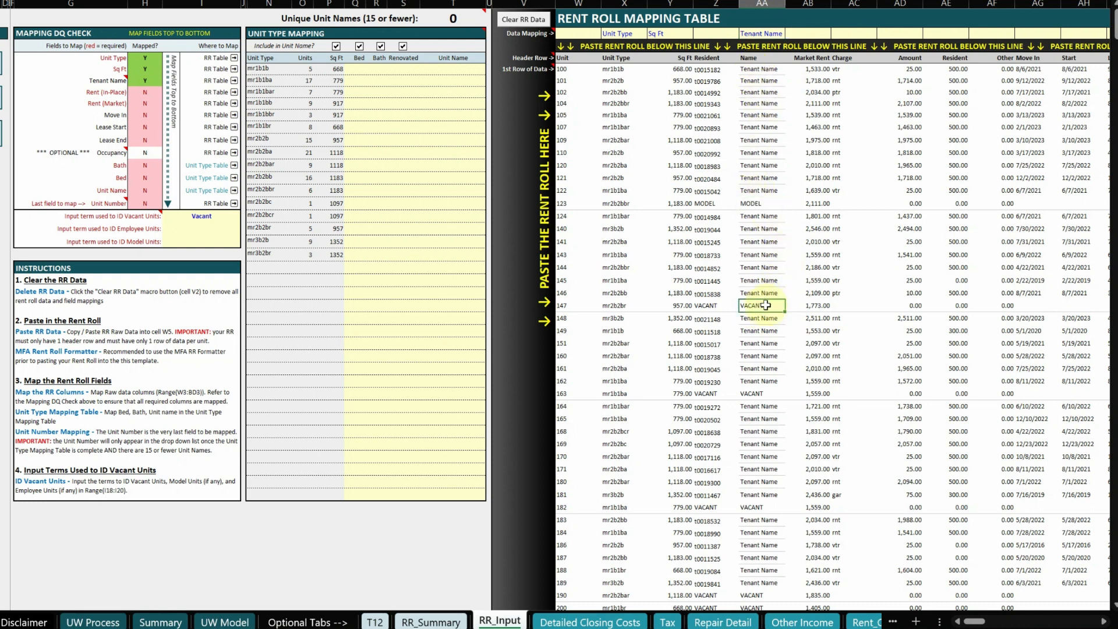
{"action": "left_click", "coordinate": [754, 202]}
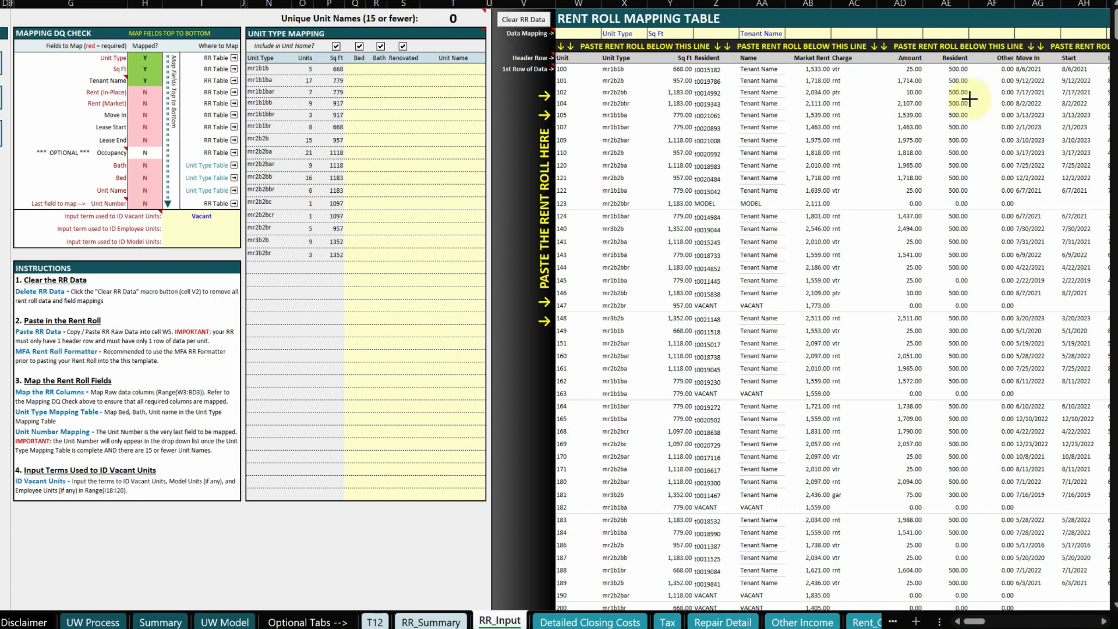
{"action": "left_click", "coordinate": [730, 203]}
{"action": "left_click_drag", "start_coordinate": [737, 203], "coordinate": [232, 228]}
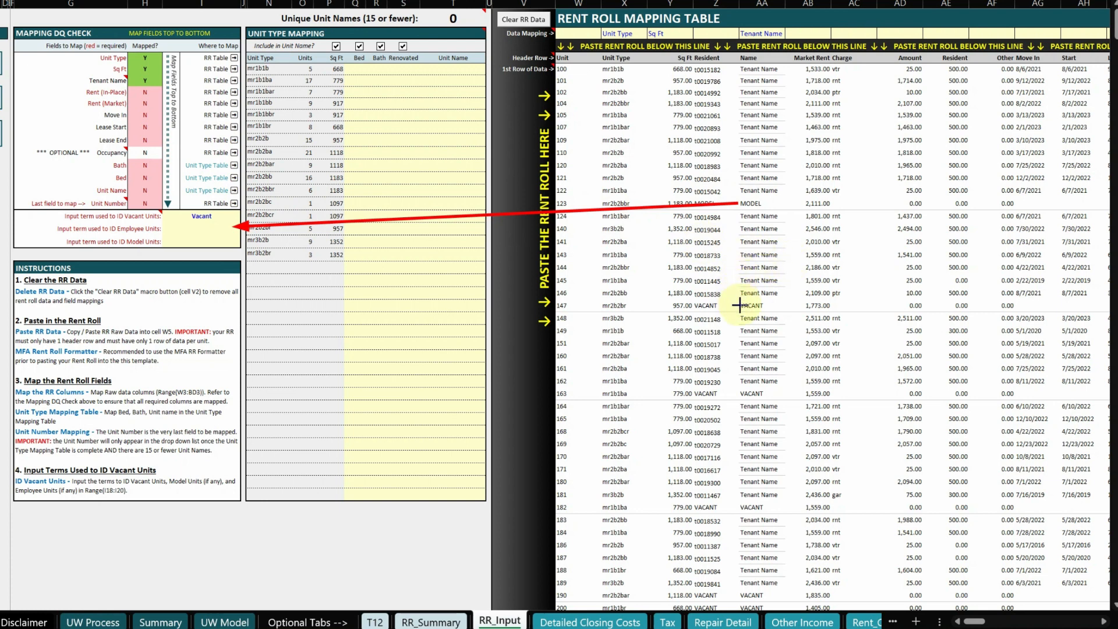
Enter VACANT as the term that identifies vacant units and MODEL as the term for model units.
{"action": "left_click_drag", "start_coordinate": [739, 305], "coordinate": [233, 226]}
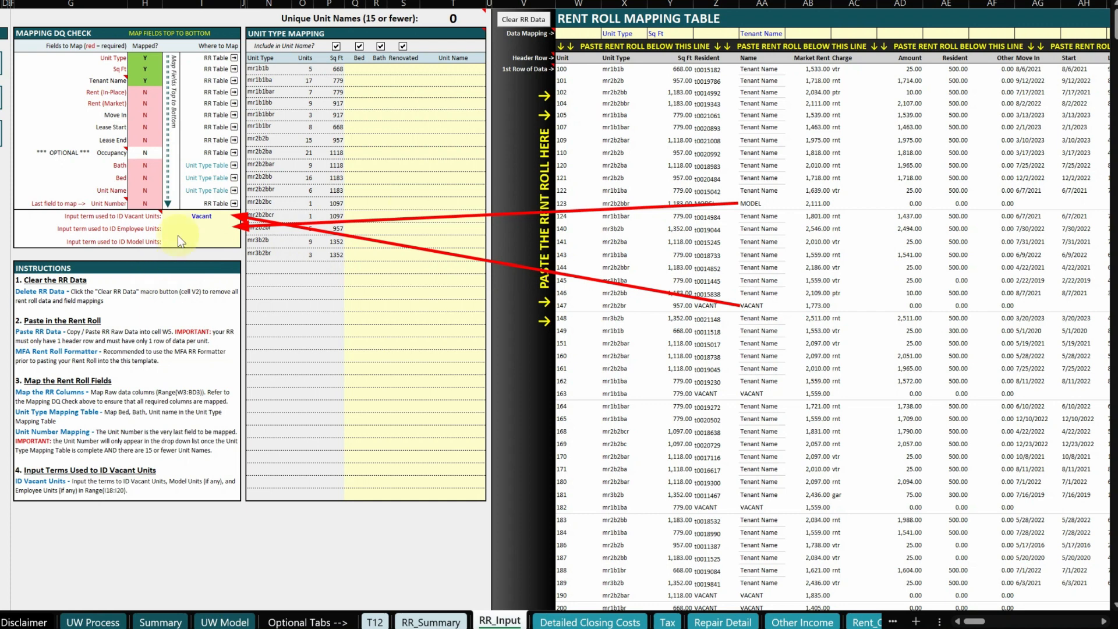
{"action": "left_click", "coordinate": [195, 216]}
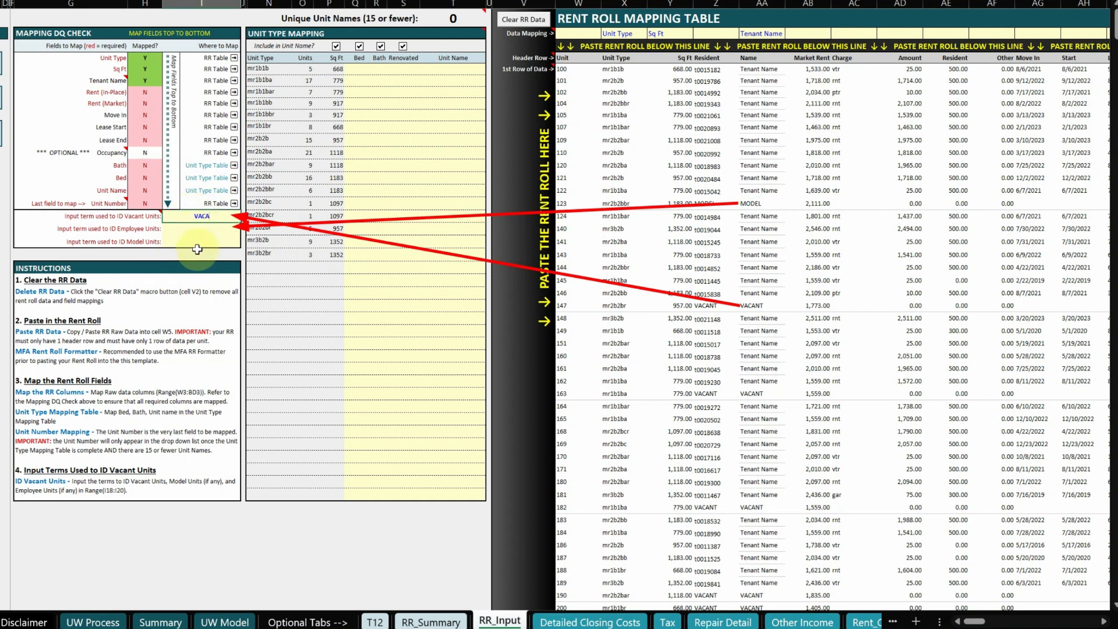
{"action": "left_click", "coordinate": [198, 246]}
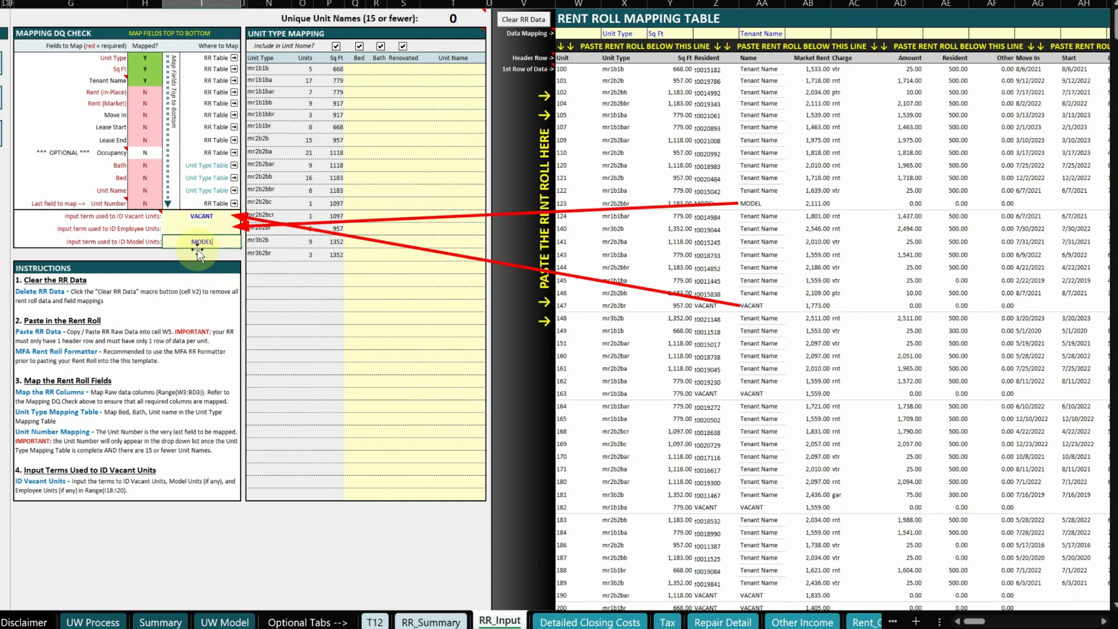
{"action": "key", "text": "Return"}
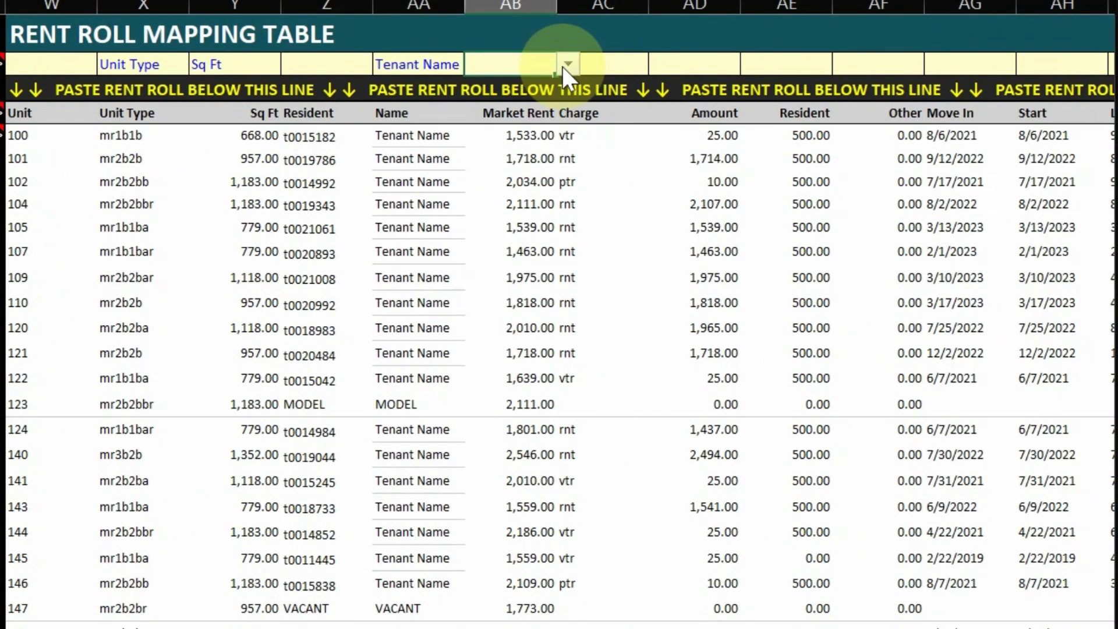
Map the Market Rent column AB as Rent (Market) and column AG as Move In in the Data Mapping row.
{"action": "left_click", "coordinate": [837, 33]}
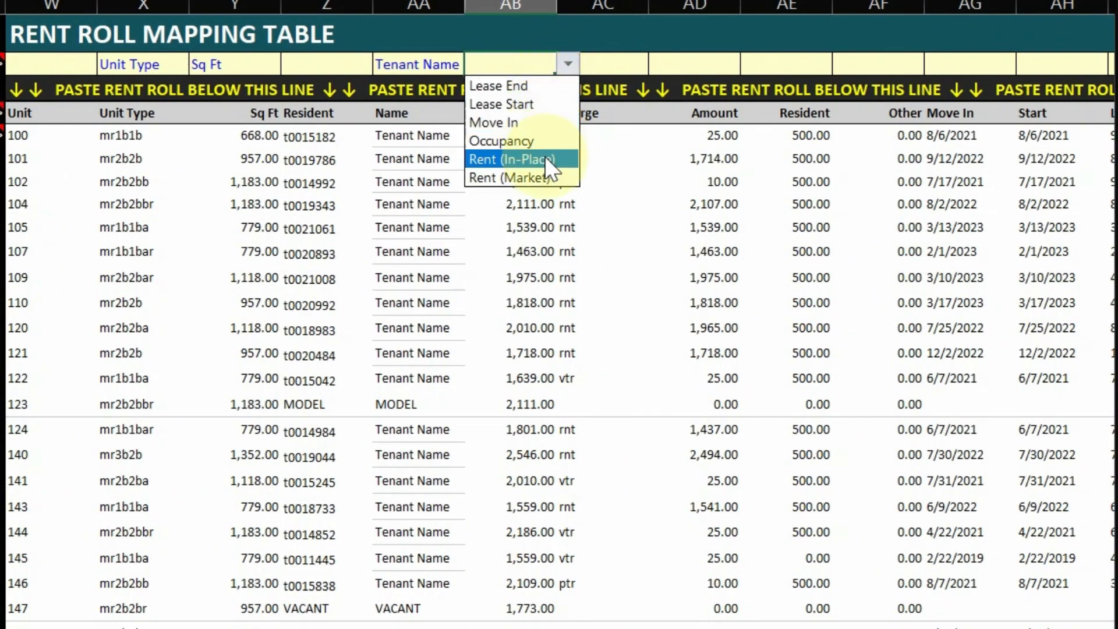
{"action": "left_click", "coordinate": [540, 180]}
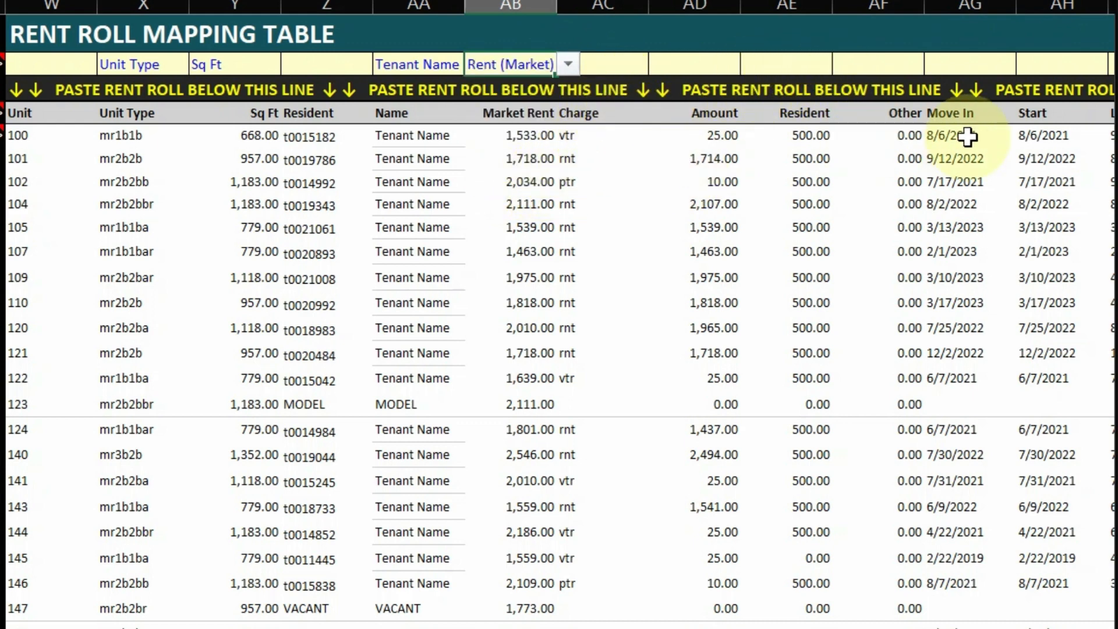
{"action": "left_click", "coordinate": [1000, 65]}
{"action": "left_click", "coordinate": [1029, 65]}
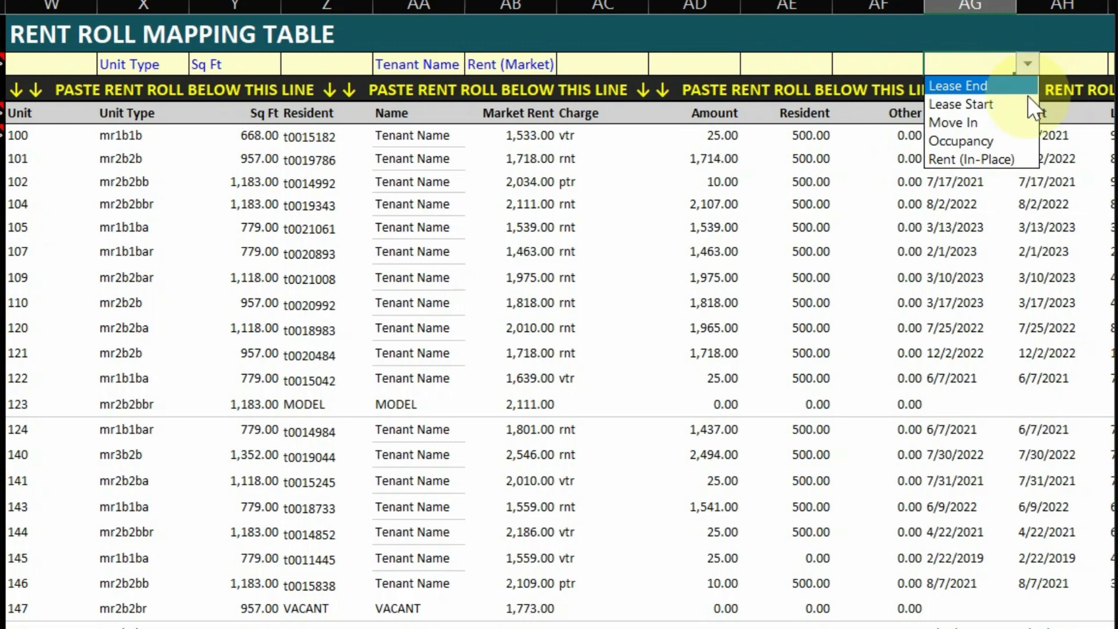
{"action": "left_click", "coordinate": [1001, 120]}
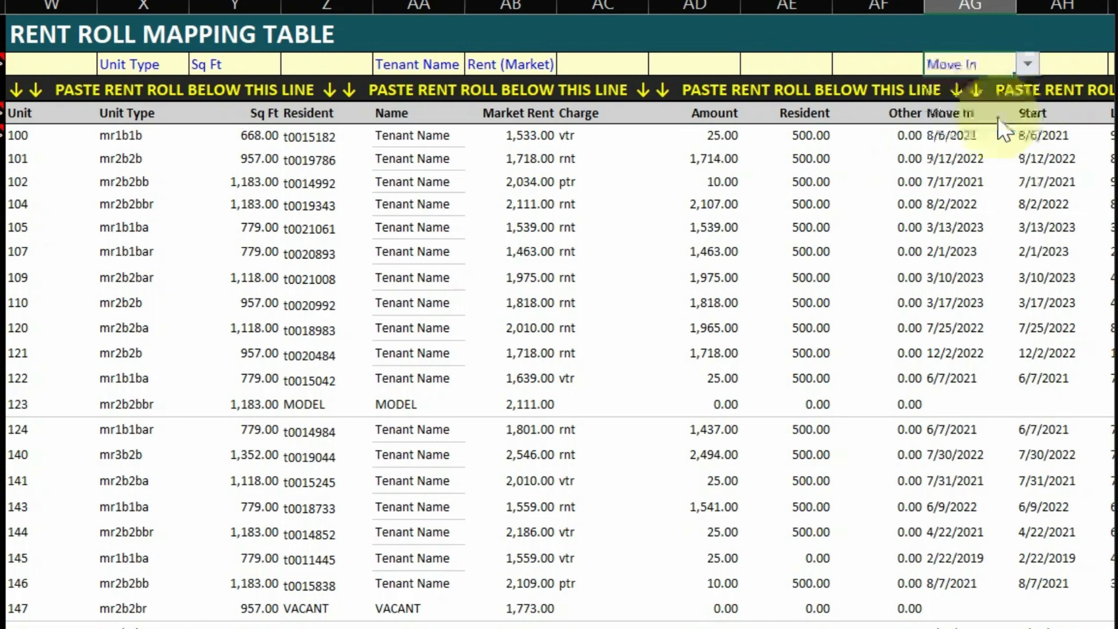
Map the Start column AH as Lease Start and the Leas exp column AI as Lease End in the Data Mapping row.
{"action": "scroll", "coordinate": [931, 198], "scroll_direction": "right", "scroll_amount": 5}
{"action": "mouse_move", "coordinate": [130, 113]}
{"action": "left_mouse_down"}
{"action": "mouse_move", "coordinate": [183, 202]}
{"action": "mouse_move", "coordinate": [175, 252]}
{"action": "left_mouse_up"}
{"action": "left_click_drag", "start_coordinate": [234, 109], "coordinate": [241, 251]}
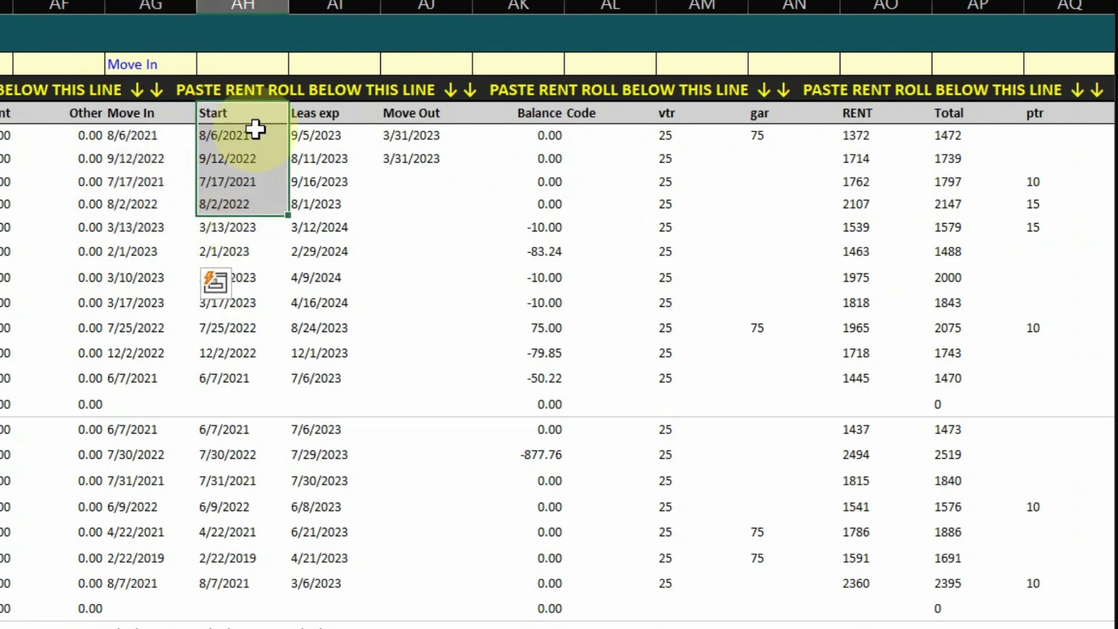
{"action": "left_click", "coordinate": [272, 65]}
{"action": "left_click", "coordinate": [302, 64]}
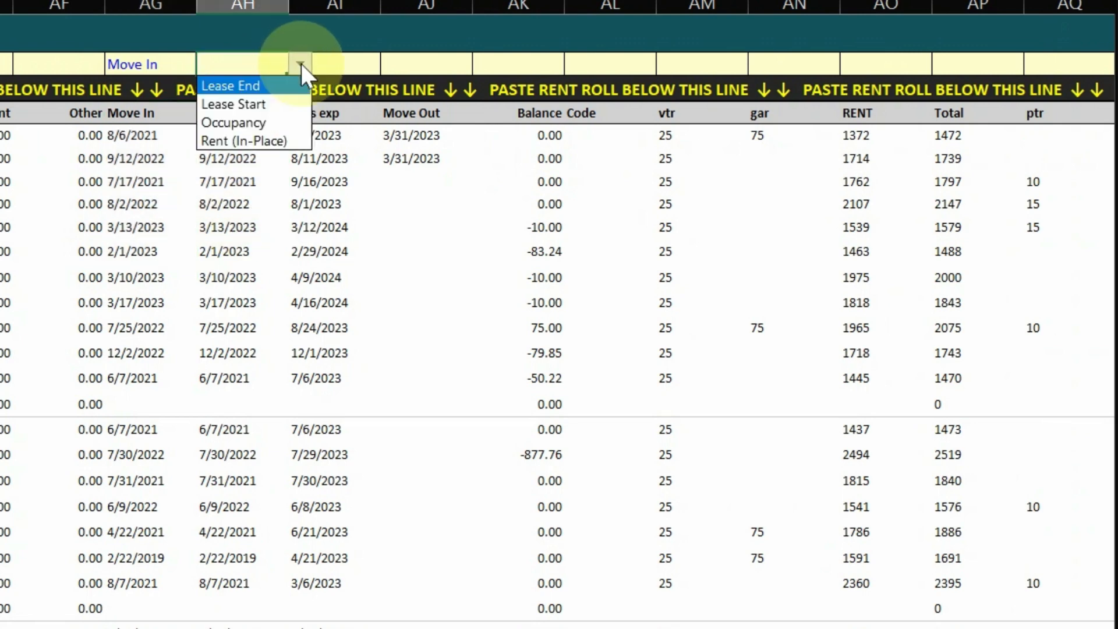
{"action": "left_click", "coordinate": [277, 103]}
{"action": "left_click", "coordinate": [353, 67]}
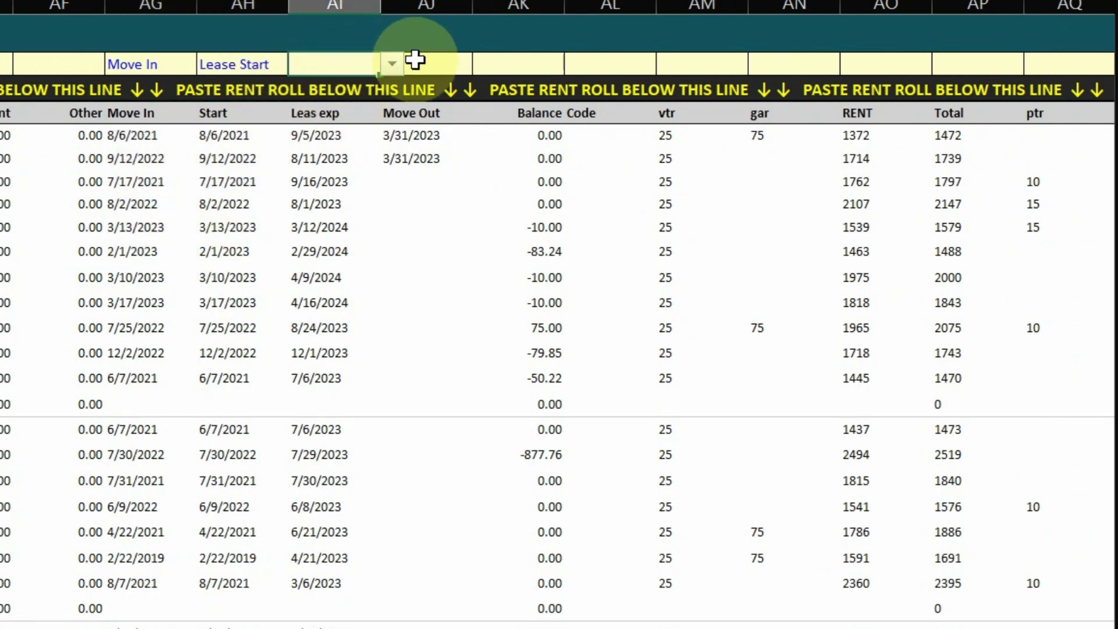
{"action": "left_click", "coordinate": [392, 64]}
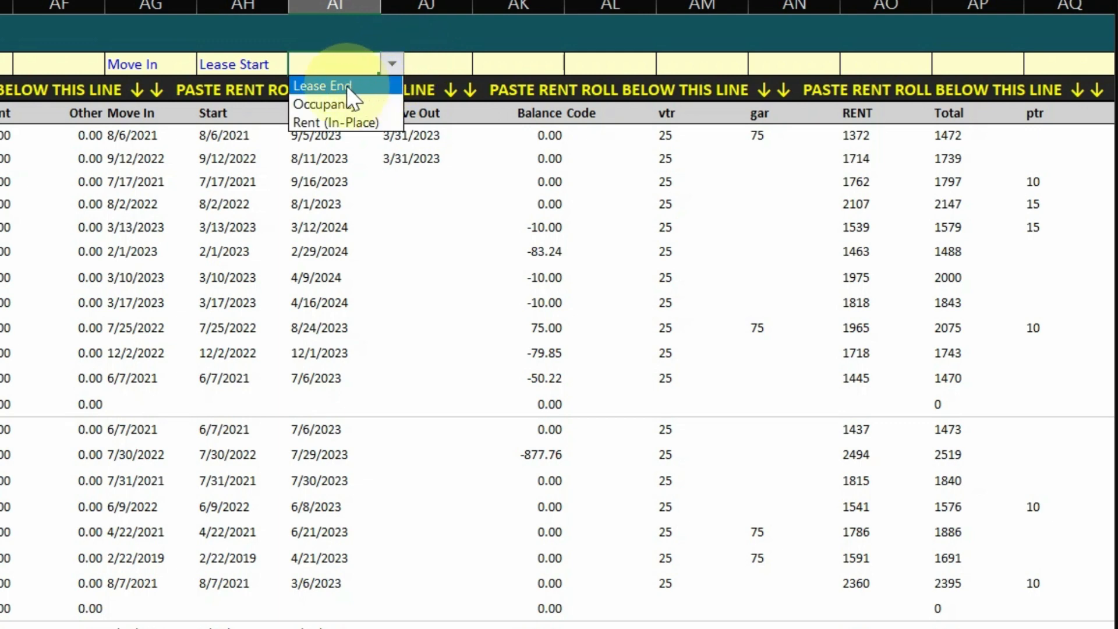
{"action": "left_click", "coordinate": [319, 86]}
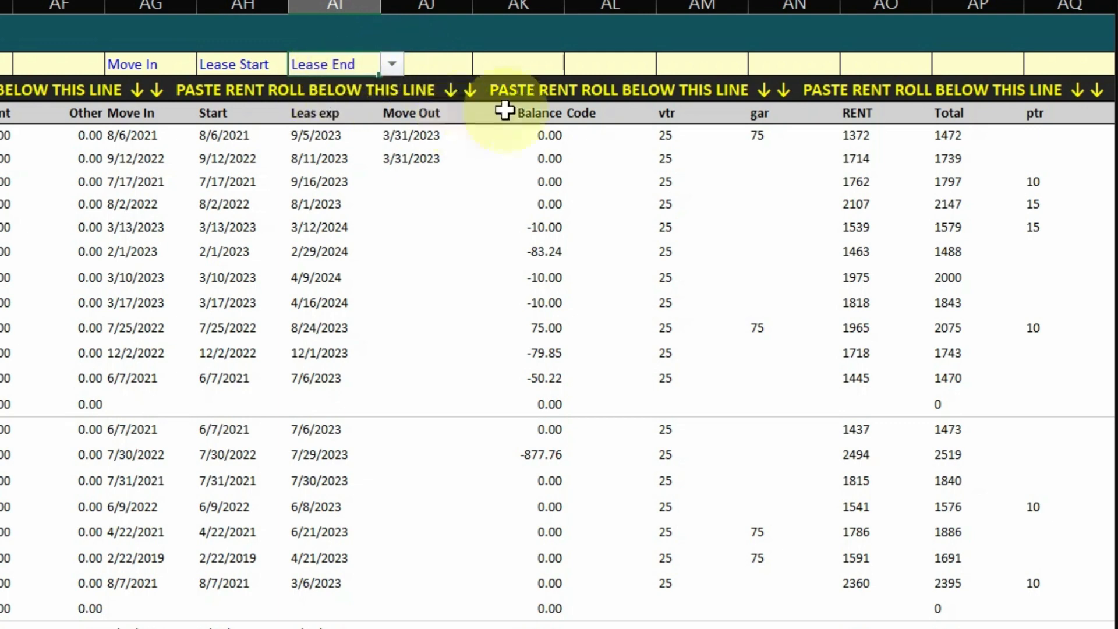
Map the RENT column AO as Rent (In-Place) in the Data Mapping row.
{"action": "left_click", "coordinate": [881, 120]}
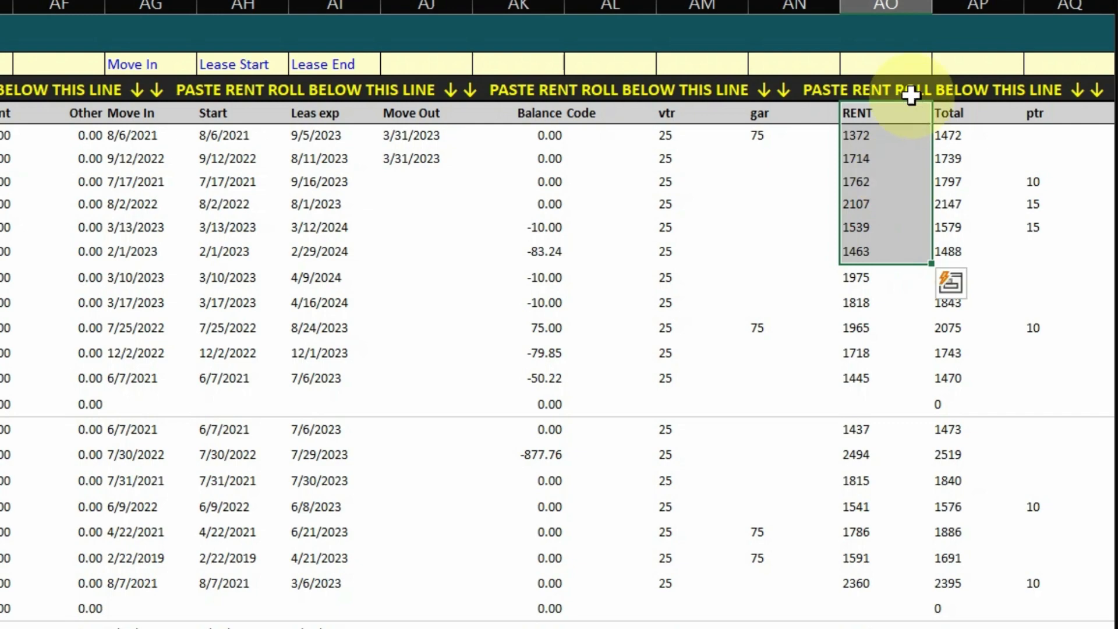
{"action": "left_click", "coordinate": [896, 65]}
{"action": "left_click", "coordinate": [944, 64]}
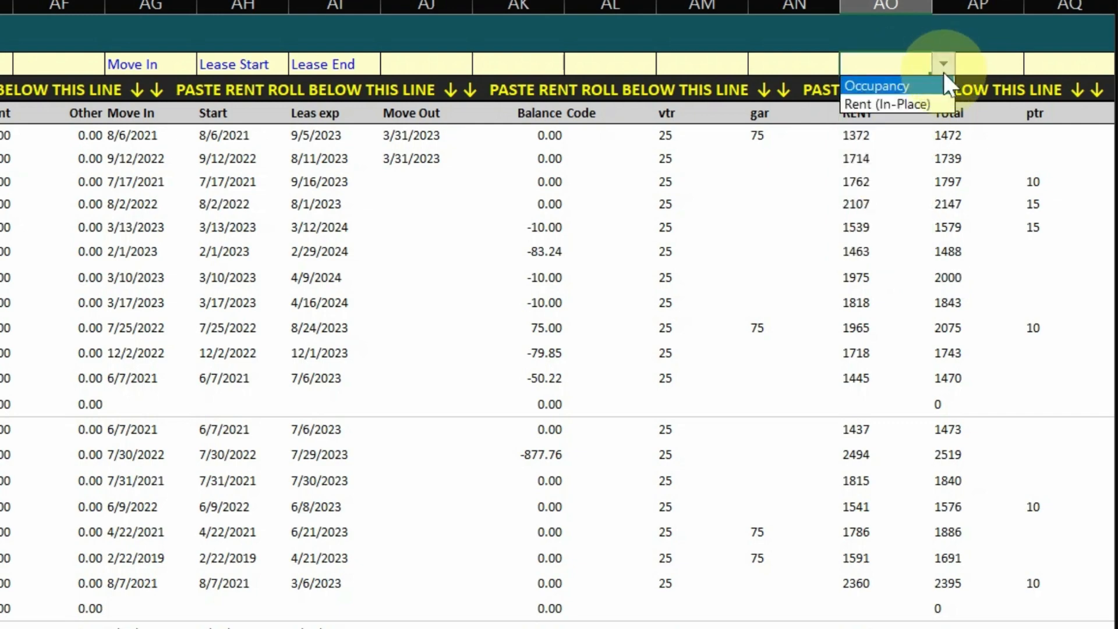
{"action": "left_click", "coordinate": [930, 104]}
Review the entries in the Name column mapped as Tenant Name and the unmapped cells of the Data Mapping row.
{"action": "scroll", "coordinate": [686, 216], "scroll_direction": "left", "scroll_amount": 3}
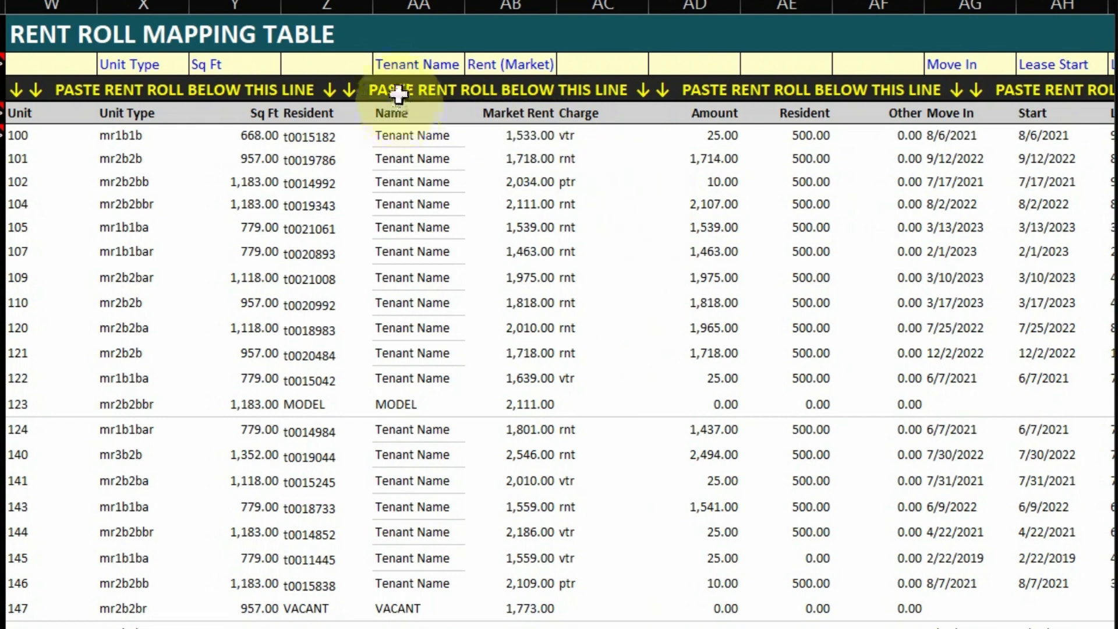
{"action": "left_click_drag", "start_coordinate": [413, 66], "coordinate": [412, 530]}
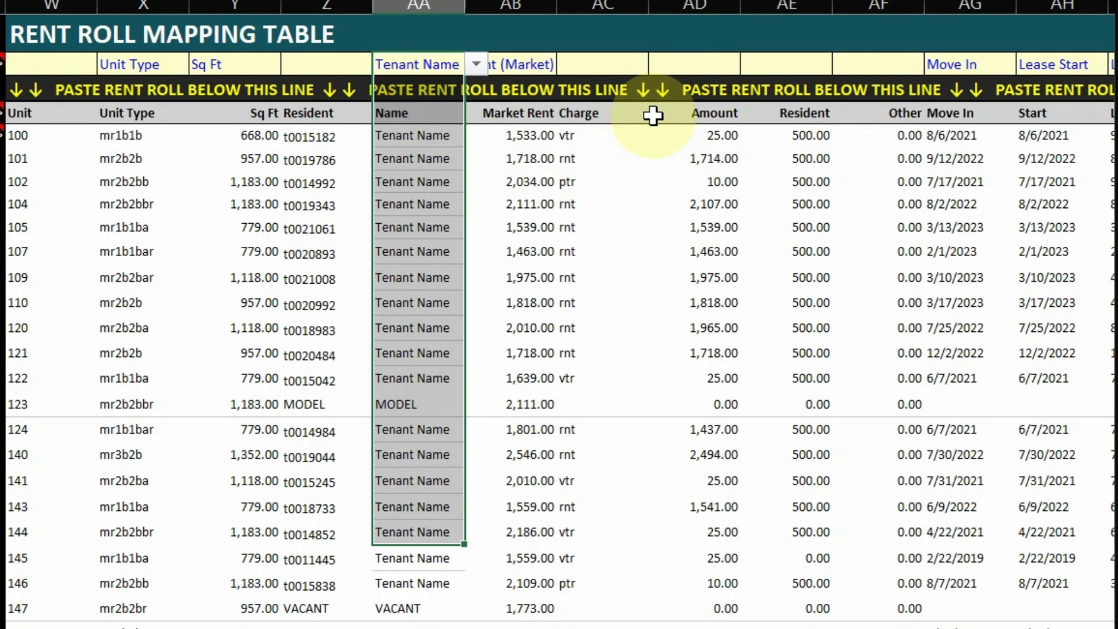
{"action": "left_click", "coordinate": [384, 64]}
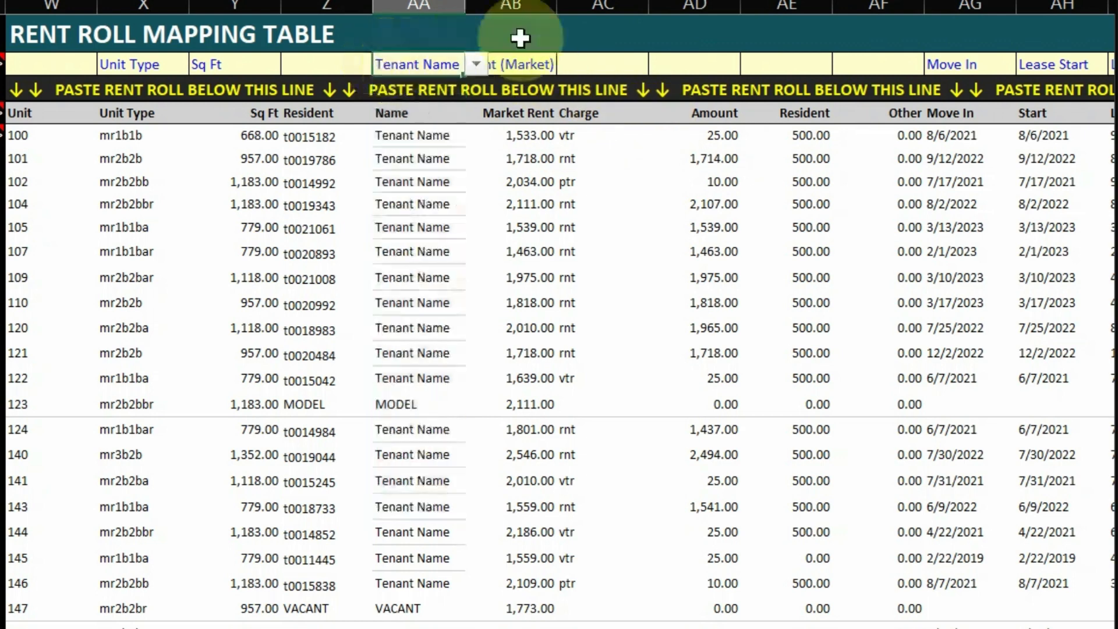
{"action": "left_click", "coordinate": [664, 59]}
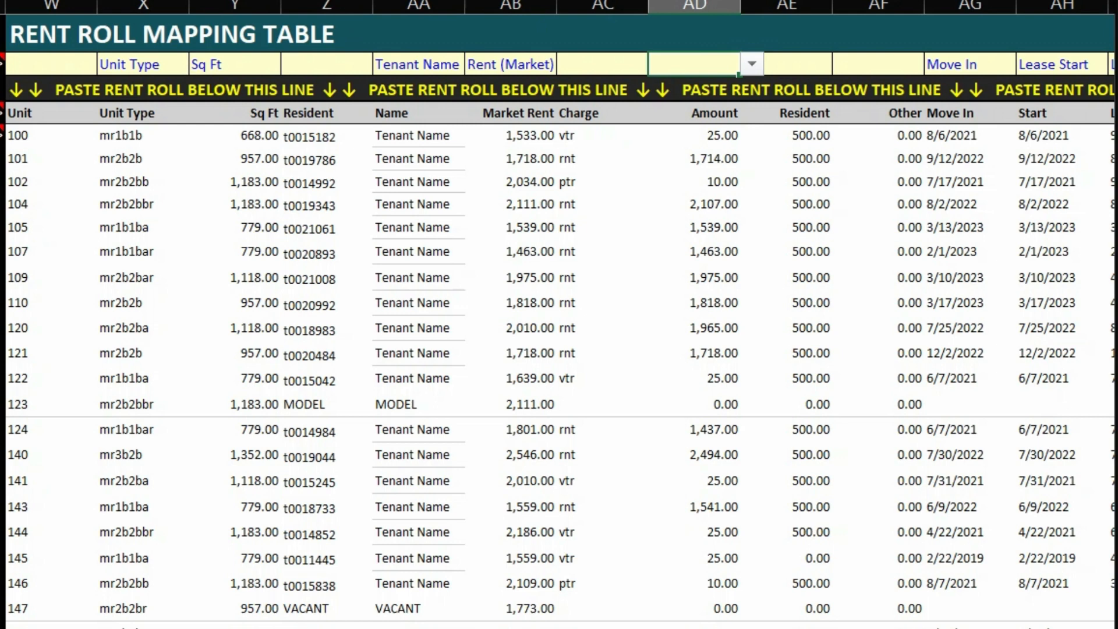
{"action": "left_click_drag", "start_coordinate": [58, 137], "coordinate": [624, 404]}
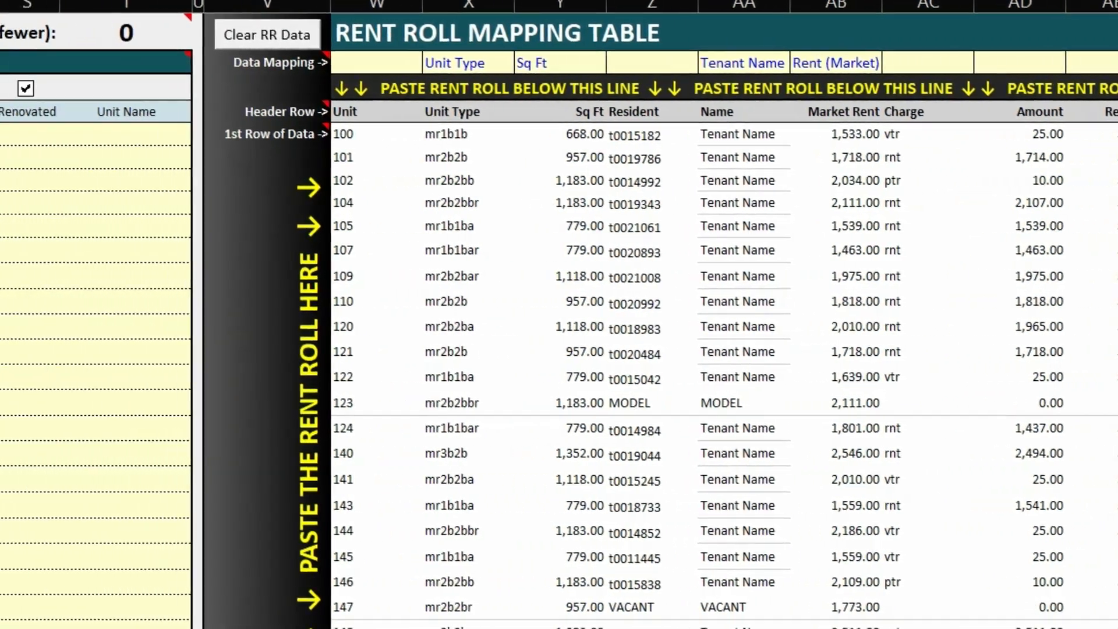
Examine the unit type codes in the Unit Type Mapping table for their bed, bath and renovation information.
{"action": "left_click", "coordinate": [79, 114]}
{"action": "left_click_drag", "start_coordinate": [78, 132], "coordinate": [190, 406]}
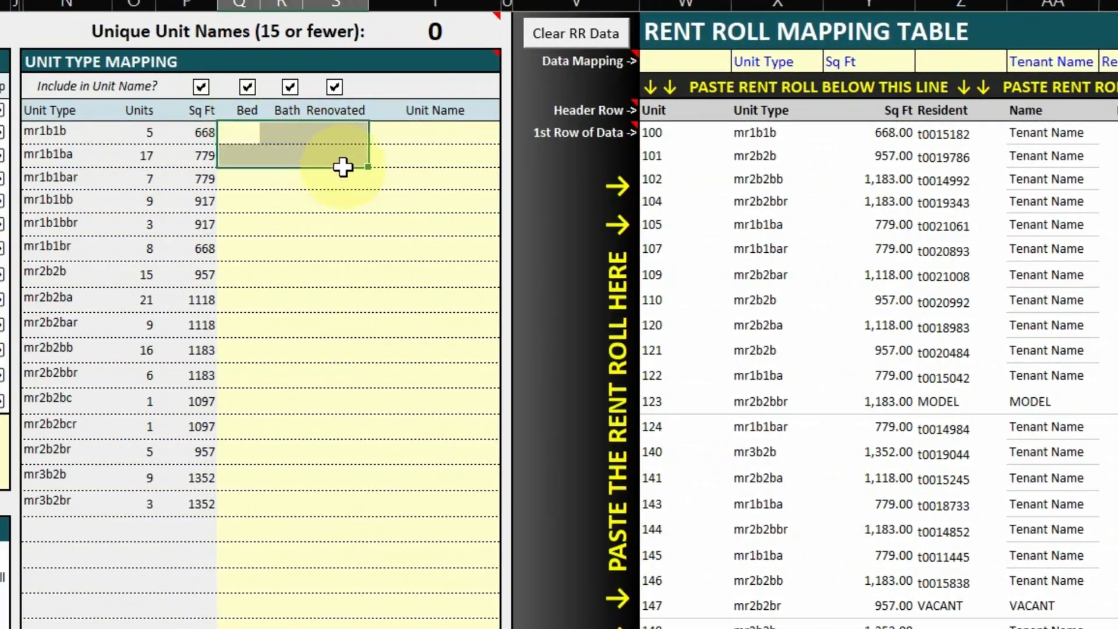
{"action": "left_click_drag", "start_coordinate": [352, 445], "coordinate": [337, 501]}
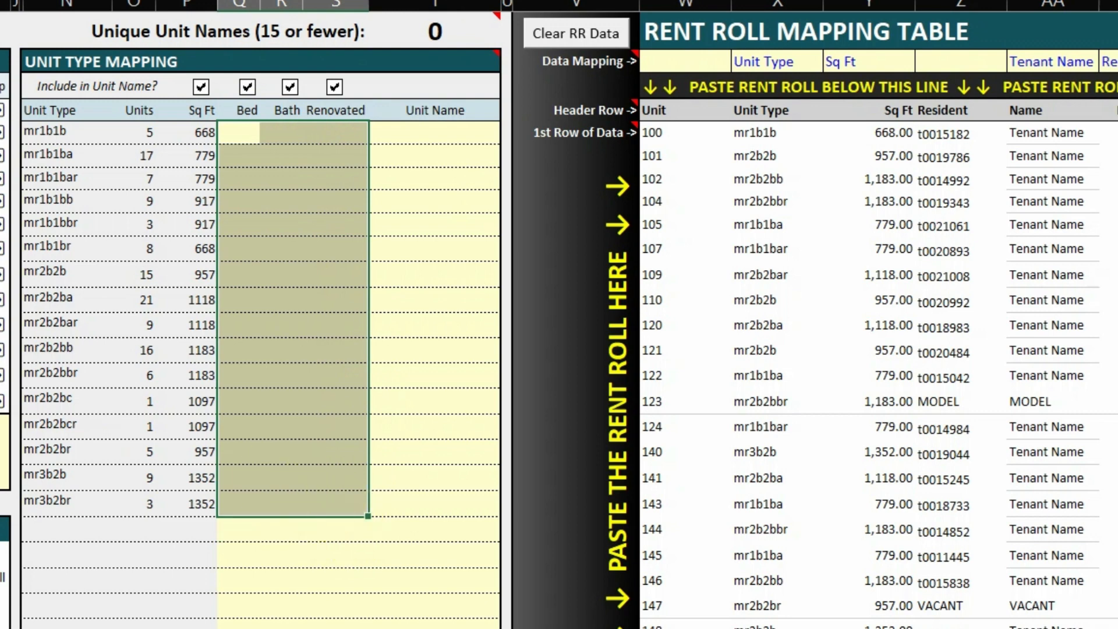
{"action": "left_click", "coordinate": [100, 99]}
{"action": "left_click", "coordinate": [13, 98]}
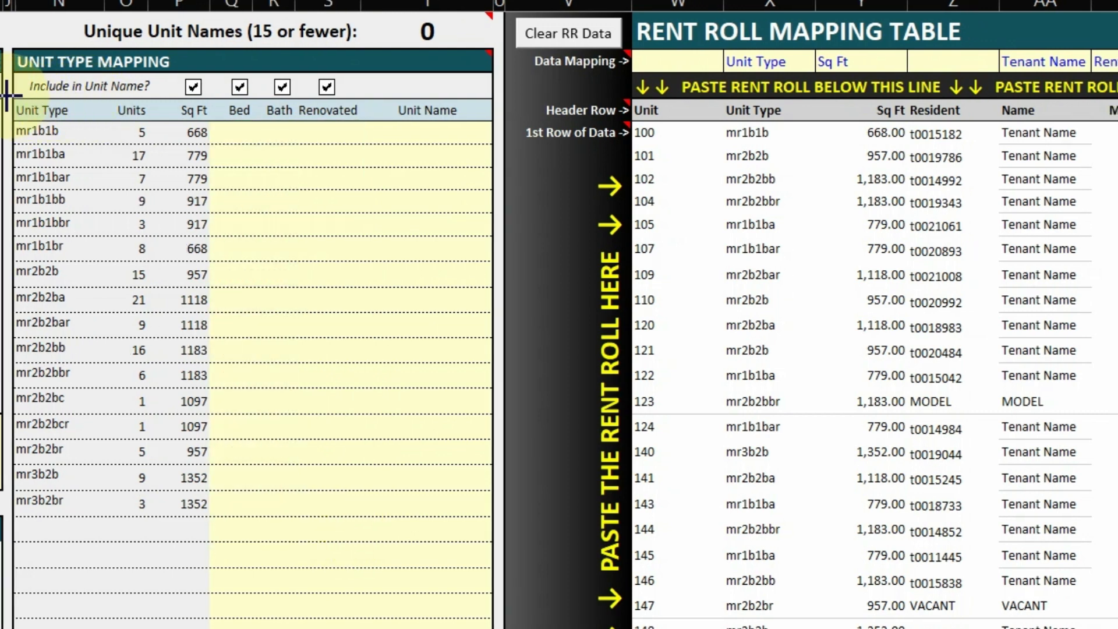
{"action": "mouse_move", "coordinate": [7, 94]}
{"action": "left_mouse_down"}
{"action": "mouse_move", "coordinate": [35, 150]}
{"action": "mouse_move", "coordinate": [92, 405]}
{"action": "mouse_move", "coordinate": [99, 523]}
{"action": "left_mouse_up"}
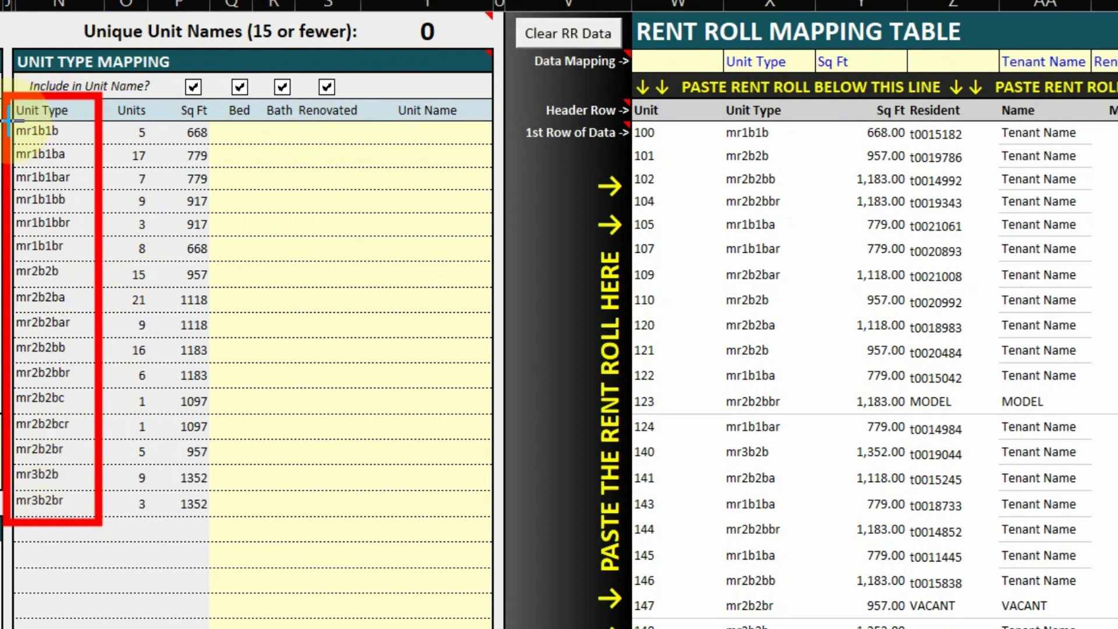
{"action": "left_click", "coordinate": [76, 137]}
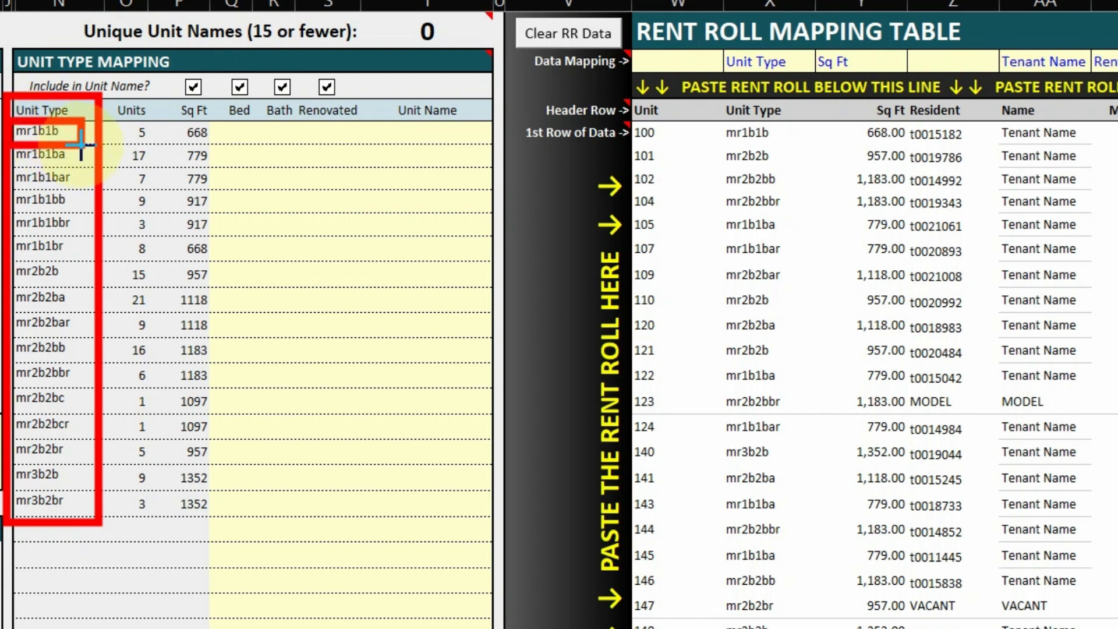
{"action": "mouse_move", "coordinate": [17, 313]}
{"action": "left_mouse_down"}
{"action": "mouse_move", "coordinate": [73, 320]}
{"action": "mouse_move", "coordinate": [91, 338]}
{"action": "left_mouse_up"}
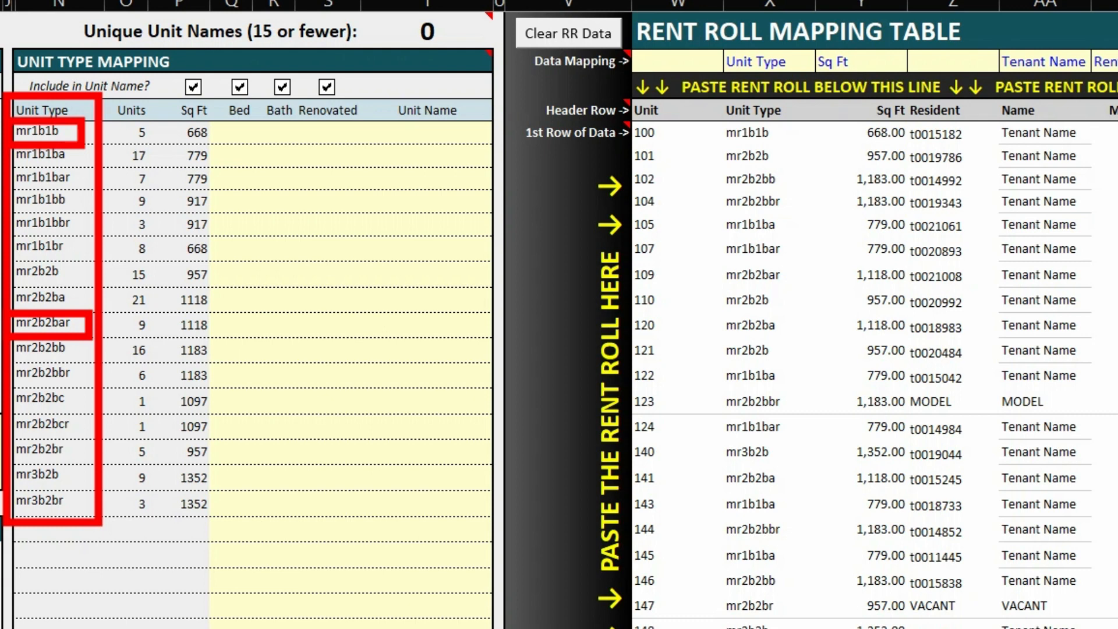
Fill the Bed column with 1 for the mr1 unit types, 2 for the mr2 types and 3 for the mr3 types.
{"action": "left_click", "coordinate": [231, 132]}
{"action": "type", "text": "1 1 1 1 1 1 2 2 2 2 2 "}
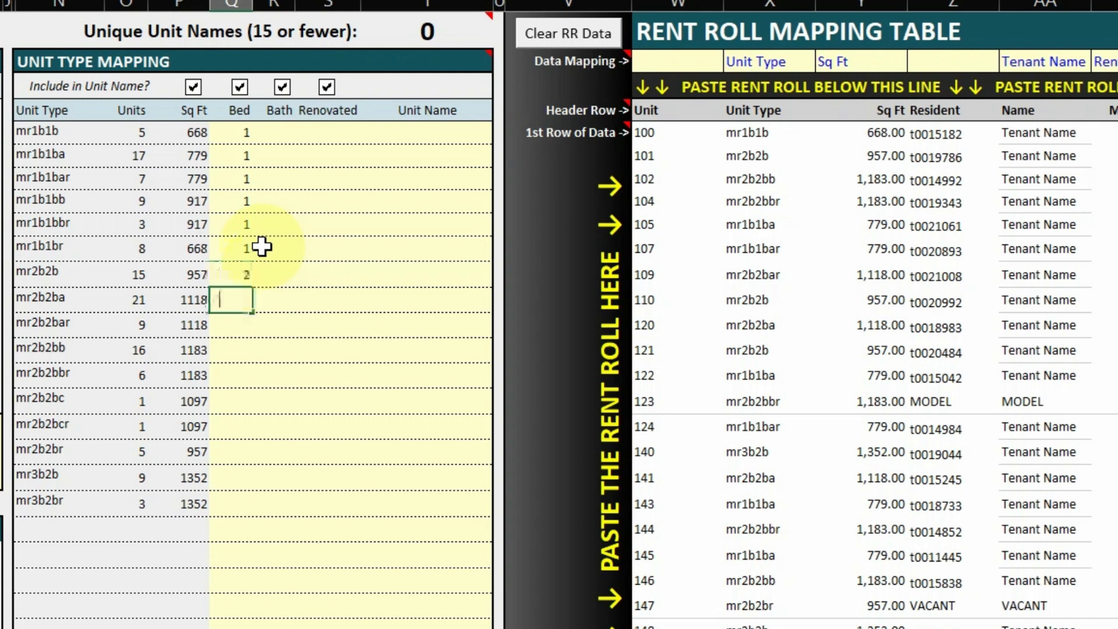
{"action": "type", "text": "2 2 2 3 3"}
Fill the Bath column with 1 for the mr1b1 unit types and 2 for all mr2b2 and mr3b2 types.
{"action": "left_click", "coordinate": [287, 137]}
{"action": "type", "text": "1"}
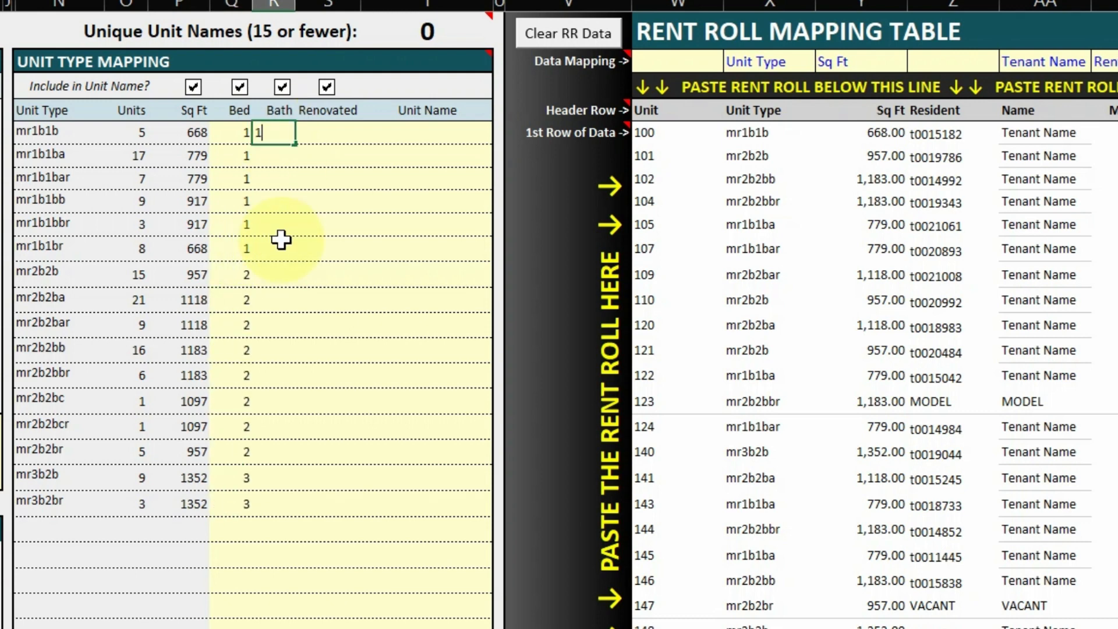
{"action": "type", "text": " 1 1 1 1 1 2 2 2 2 2 2 2 2 "}
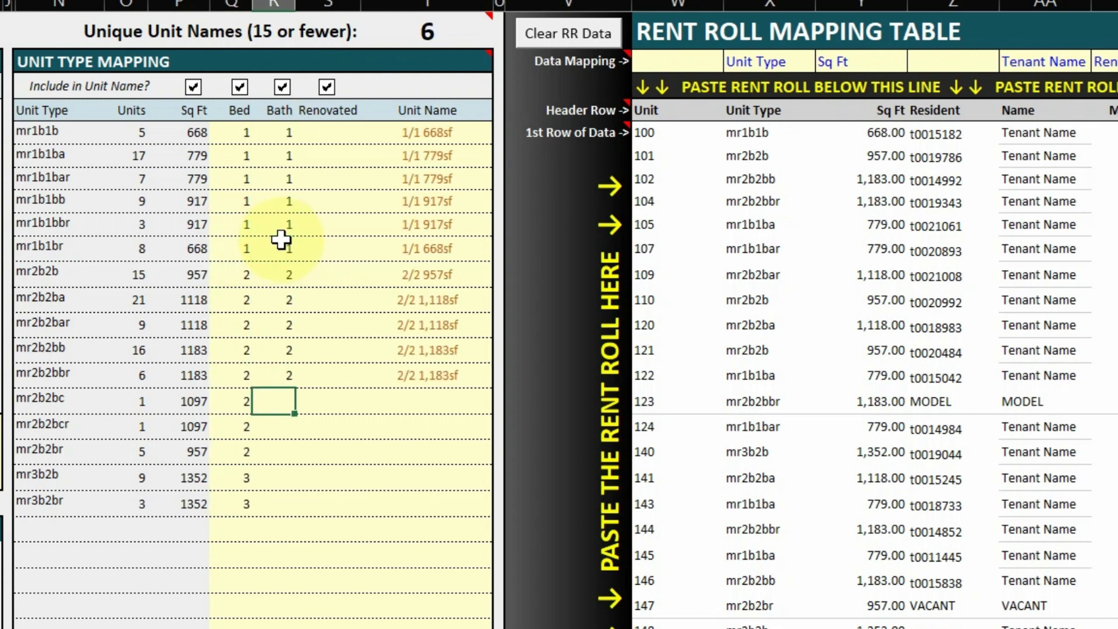
{"action": "type", "text": "2 2"}
Mark unit type mr1b1bar with Y in the Renovated column.
{"action": "left_click", "coordinate": [344, 177]}
{"action": "left_click", "coordinate": [372, 179]}
{"action": "left_click", "coordinate": [361, 200]}
Copy the Renovated Y from mr1b1bar to all the other unit types whose code ends in r.
{"action": "key", "text": "ctrl+c"}
{"action": "left_click", "coordinate": [326, 227]}
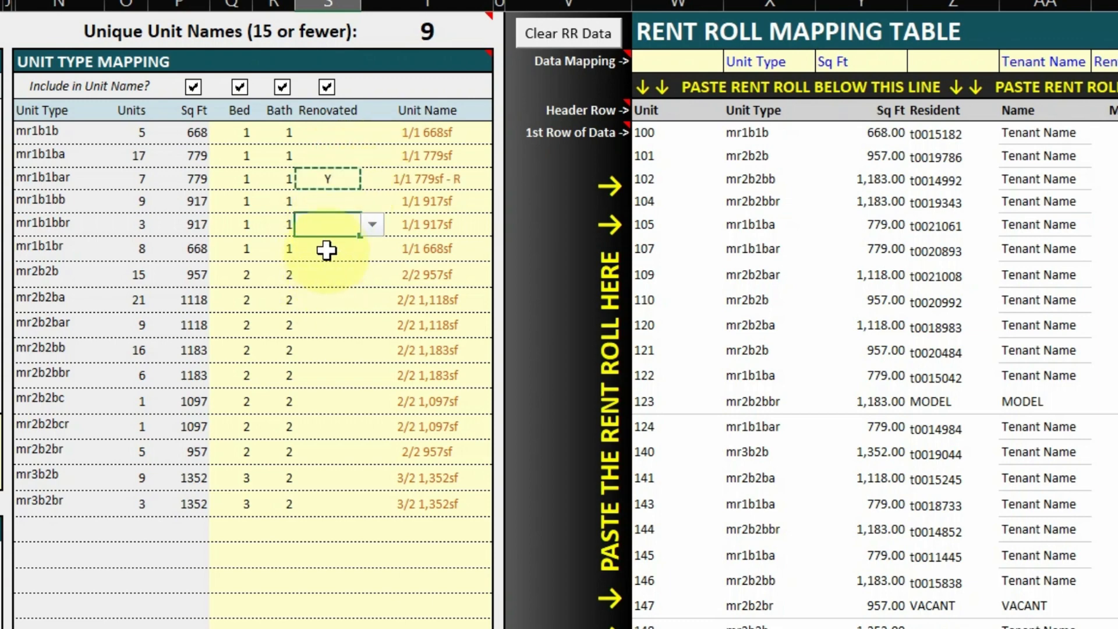
{"action": "left_click", "coordinate": [326, 250], "text": "ctrl"}
{"action": "left_click", "coordinate": [315, 325], "text": "ctrl"}
{"action": "left_click", "coordinate": [328, 375], "text": "ctrl"}
{"action": "left_click", "coordinate": [332, 426], "text": "ctrl"}
{"action": "left_click", "coordinate": [327, 452], "text": "ctrl"}
{"action": "left_click", "coordinate": [333, 502], "text": "ctrl"}
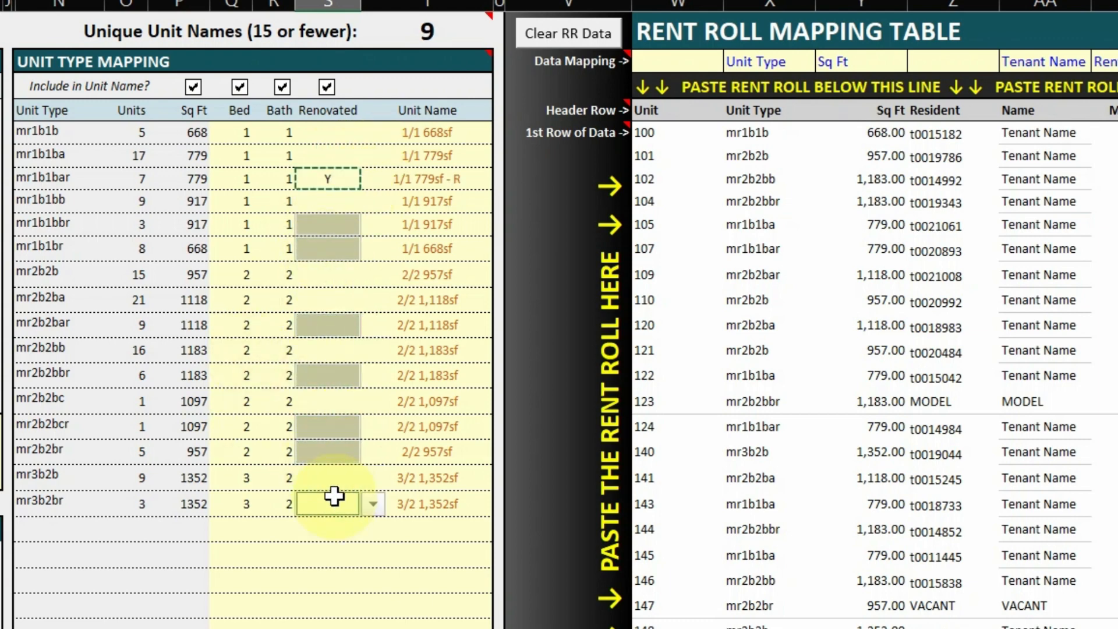
{"action": "key", "text": "ctrl+v"}
{"action": "left_click", "coordinate": [174, 584]}
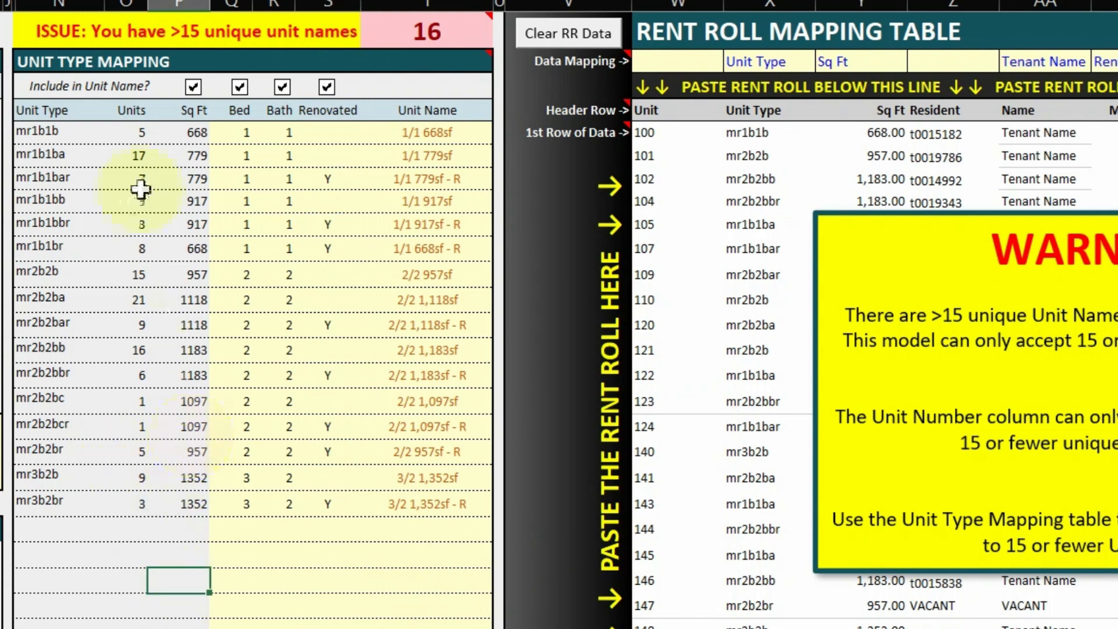
Review the generated unit names and exclude Sq Ft from them to reduce the number of unique names.
{"action": "left_click_drag", "start_coordinate": [436, 134], "coordinate": [437, 179]}
{"action": "left_click_drag", "start_coordinate": [440, 233], "coordinate": [444, 527]}
{"action": "left_click", "coordinate": [400, 619]}
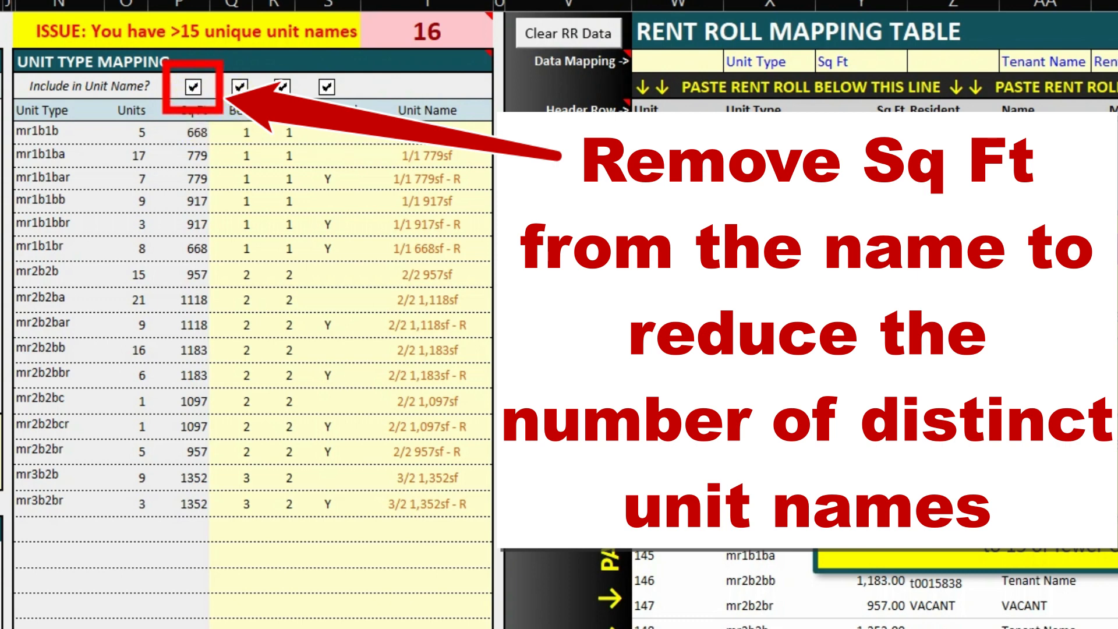
{"action": "left_click", "coordinate": [194, 93]}
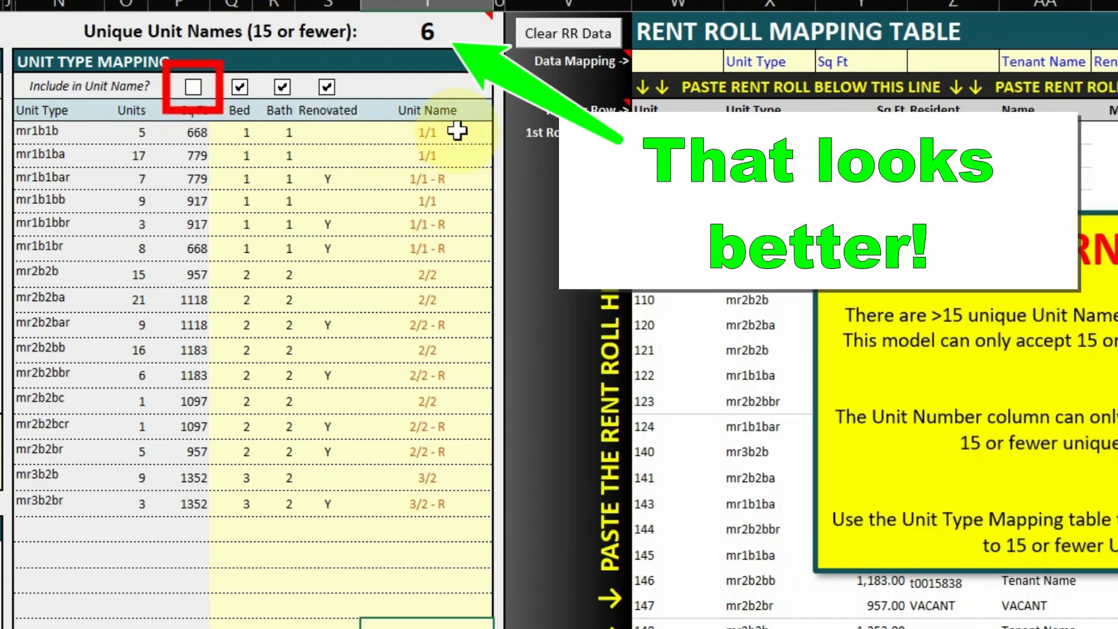
{"action": "mouse_move", "coordinate": [438, 26]}
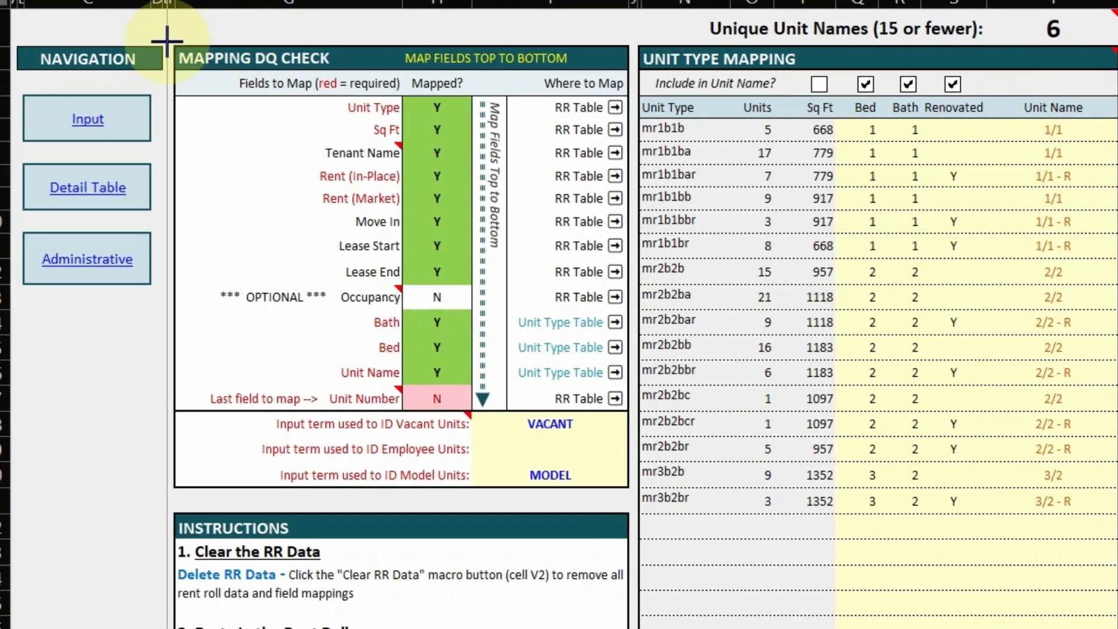
Check the mapping status for the remaining required field and map the rent roll's Unit column to Unit Number.
{"action": "mouse_move", "coordinate": [167, 40]}
{"action": "left_mouse_down"}
{"action": "mouse_move", "coordinate": [317, 351]}
{"action": "mouse_move", "coordinate": [477, 399]}
{"action": "mouse_move", "coordinate": [478, 415]}
{"action": "left_mouse_up"}
{"action": "mouse_move", "coordinate": [189, 382]}
{"action": "left_mouse_down"}
{"action": "mouse_move", "coordinate": [492, 416]}
{"action": "mouse_move", "coordinate": [484, 414]}
{"action": "left_mouse_up"}
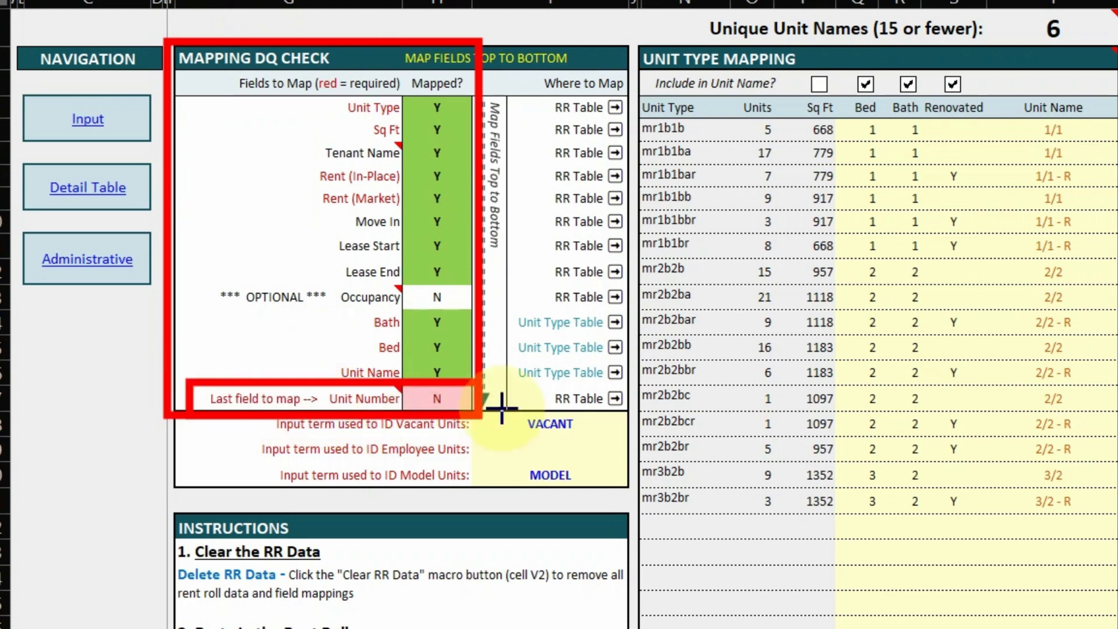
{"action": "left_click_drag", "start_coordinate": [519, 377], "coordinate": [646, 416]}
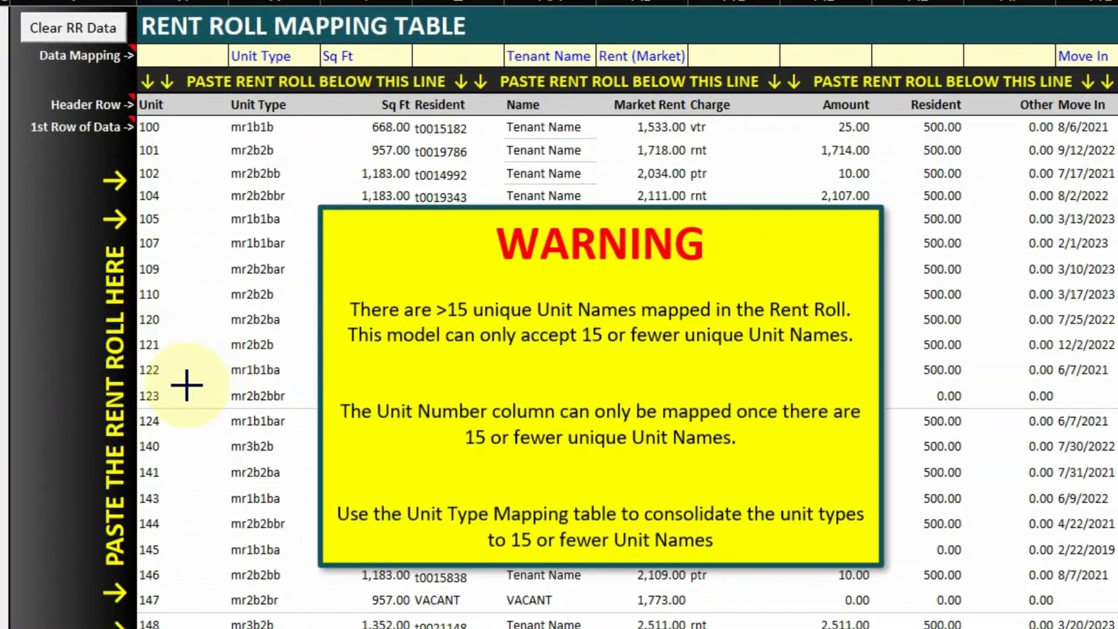
{"action": "left_click_drag", "start_coordinate": [175, 379], "coordinate": [157, 114]}
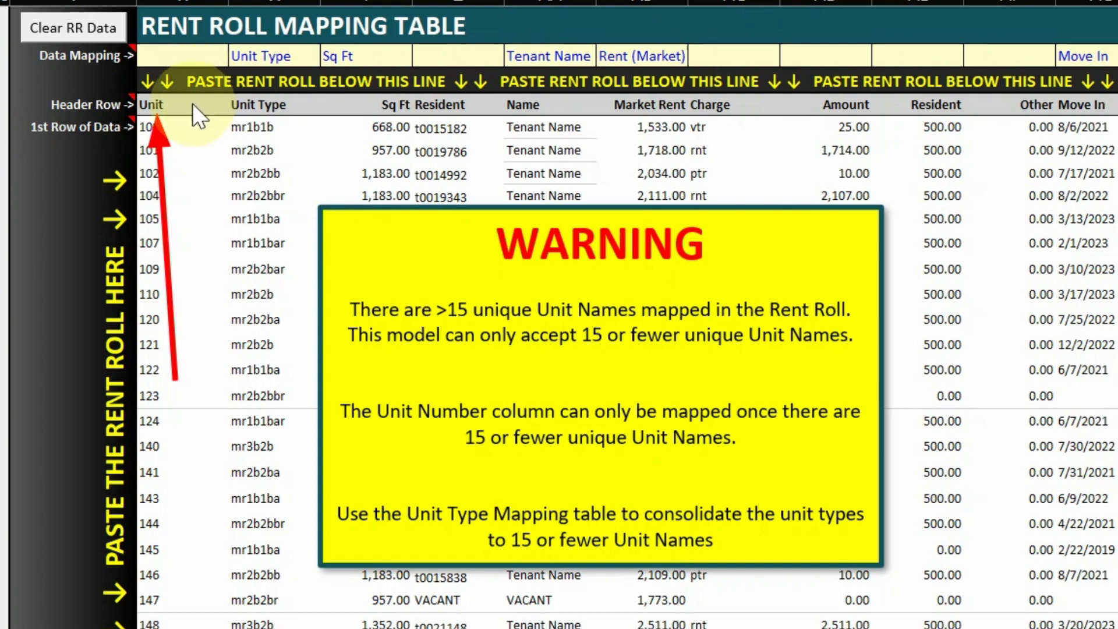
{"action": "left_click", "coordinate": [240, 56]}
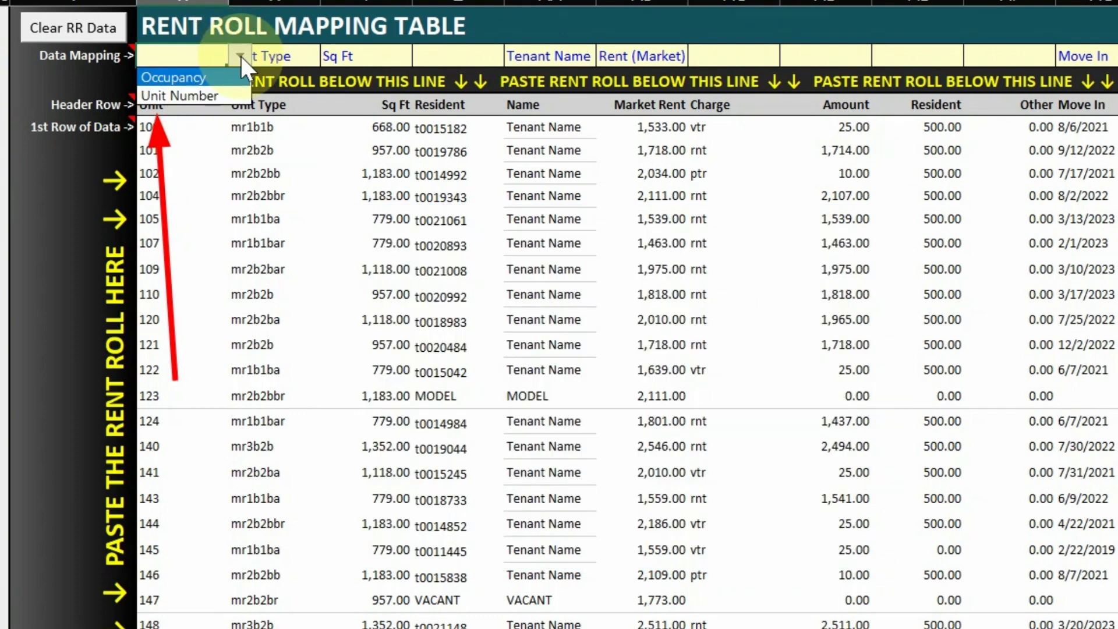
{"action": "left_click", "coordinate": [200, 95]}
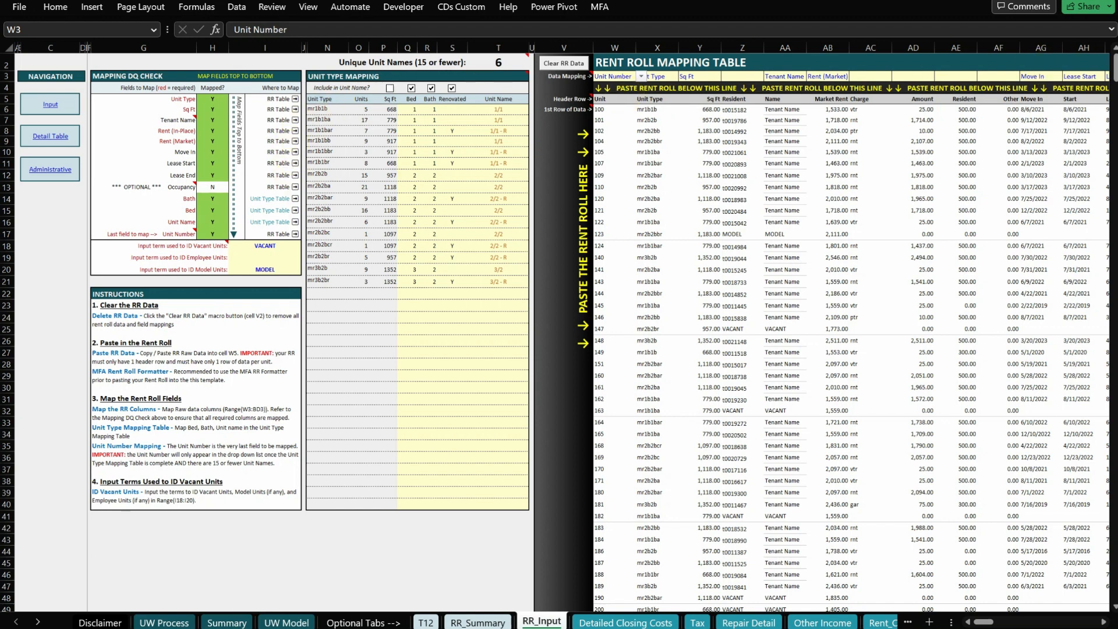
Go to the RR_Summary sheet, review the Rent Roll Summary table by unit type, and refresh the dashboard data.
{"action": "left_click", "coordinate": [484, 623]}
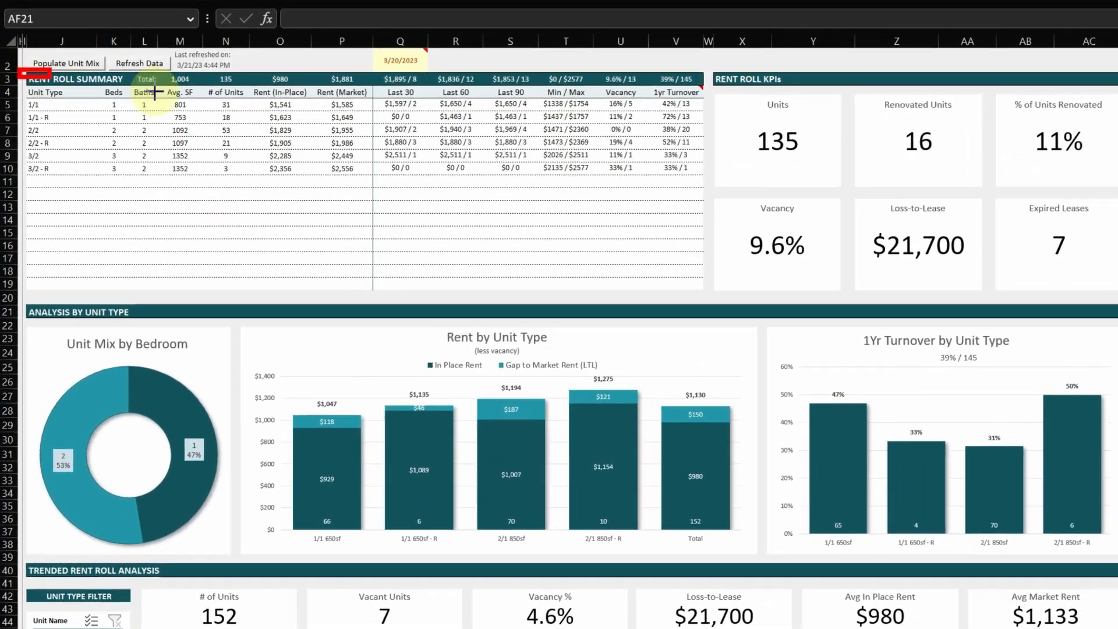
{"action": "left_click_drag", "start_coordinate": [154, 92], "coordinate": [703, 175]}
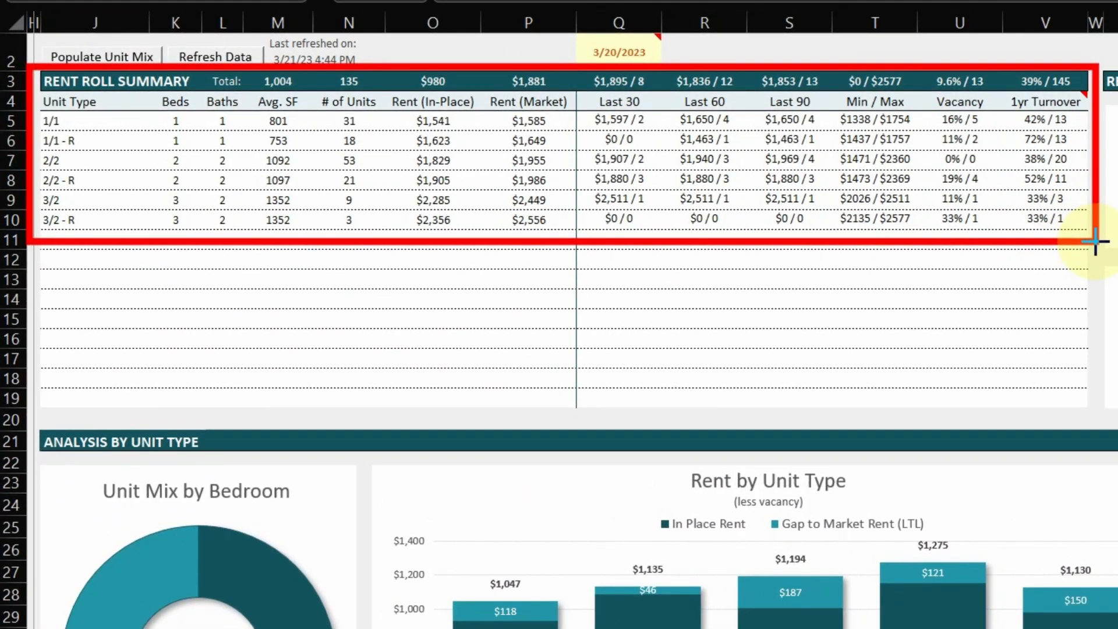
{"action": "left_click_drag", "start_coordinate": [34, 102], "coordinate": [124, 238]}
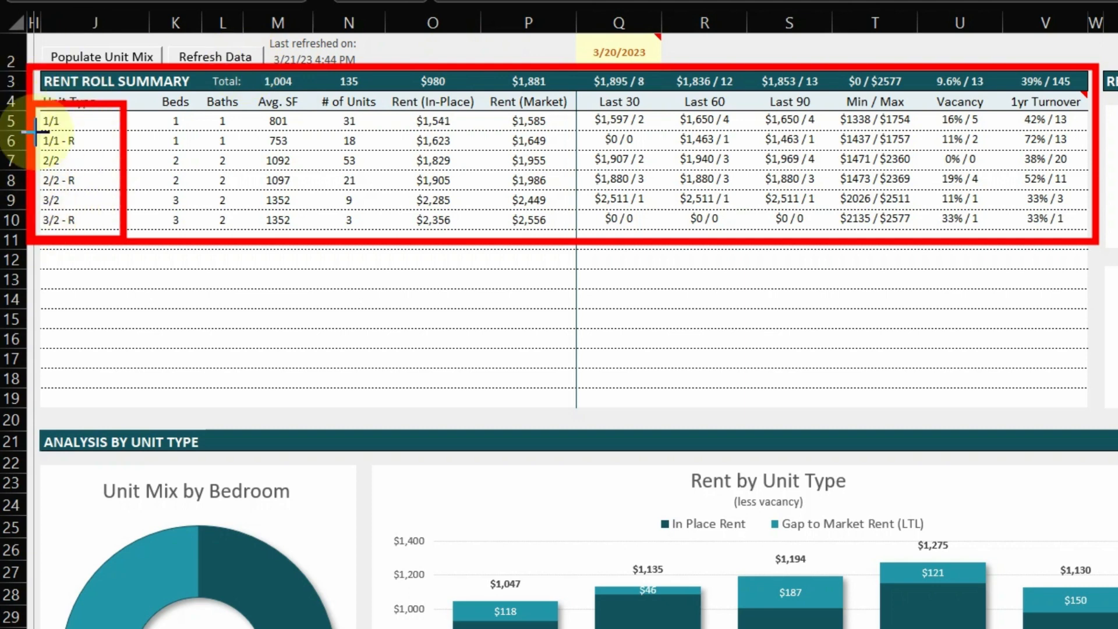
{"action": "mouse_move", "coordinate": [242, 88]}
{"action": "left_mouse_down"}
{"action": "mouse_move", "coordinate": [297, 155]}
{"action": "mouse_move", "coordinate": [320, 240]}
{"action": "left_mouse_up"}
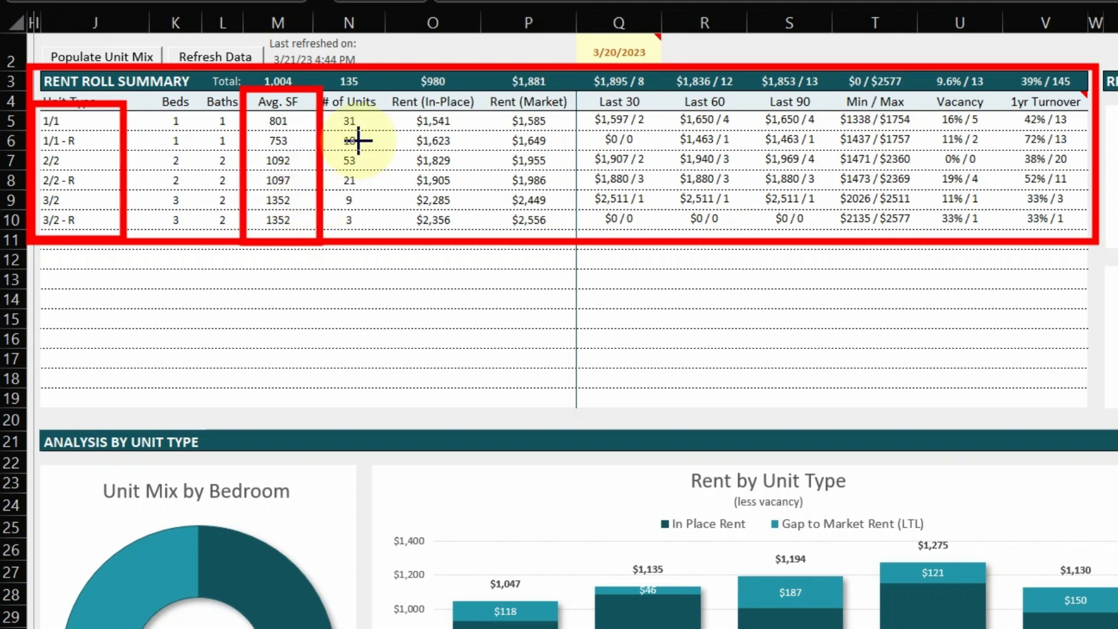
{"action": "left_click_drag", "start_coordinate": [321, 88], "coordinate": [389, 232]}
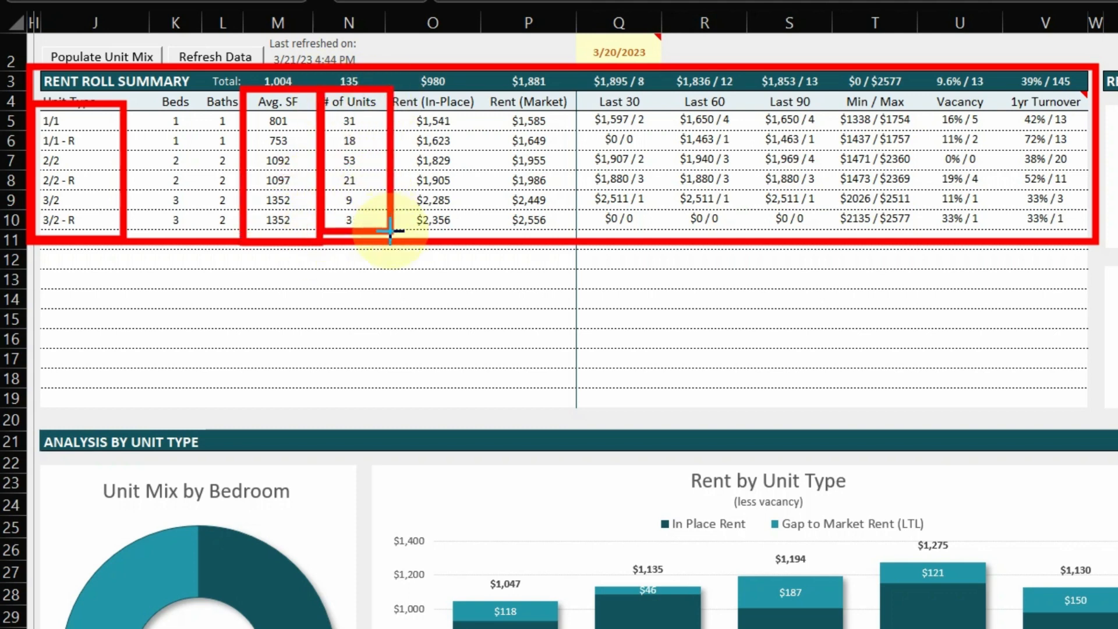
{"action": "mouse_move", "coordinate": [396, 87]}
{"action": "left_mouse_down"}
{"action": "mouse_move", "coordinate": [452, 155]}
{"action": "mouse_move", "coordinate": [480, 239]}
{"action": "left_mouse_up"}
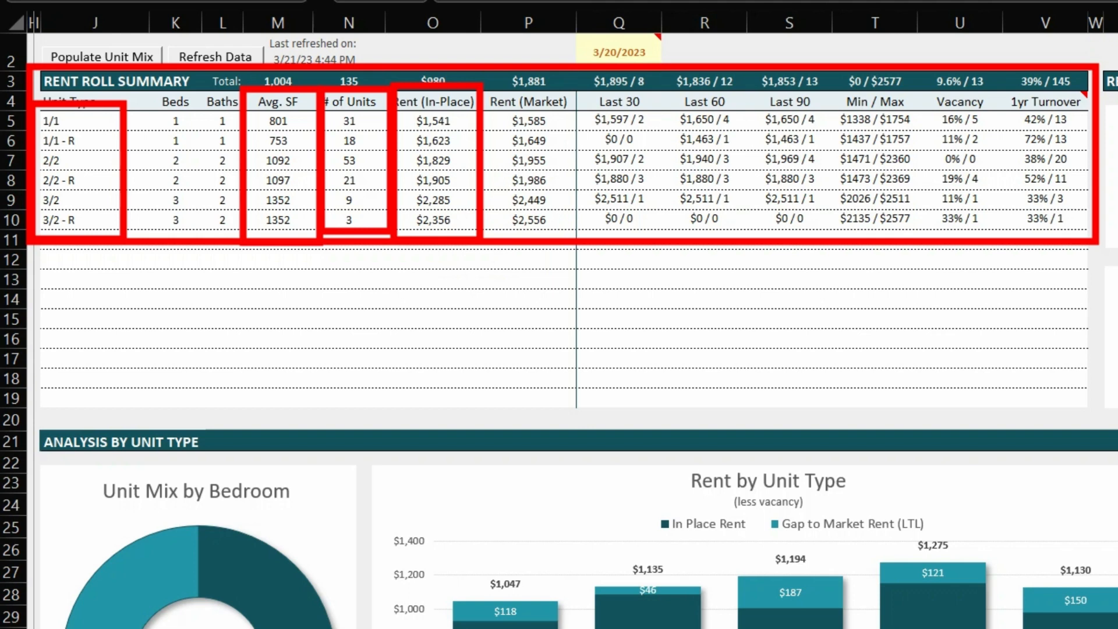
{"action": "key", "text": "Escape"}
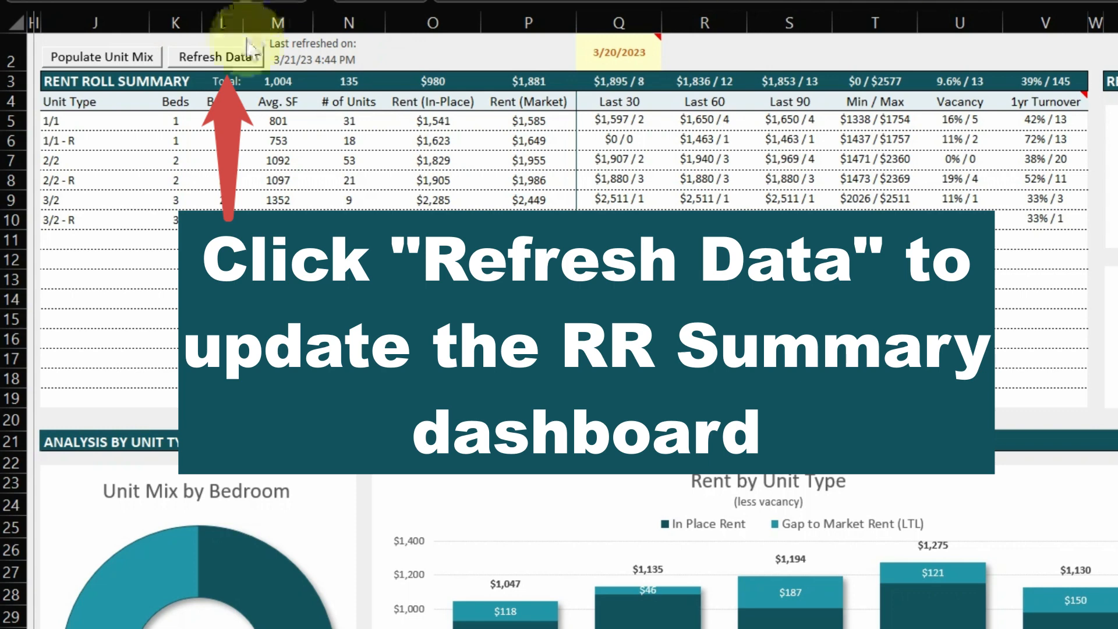
{"action": "left_click", "coordinate": [232, 62]}
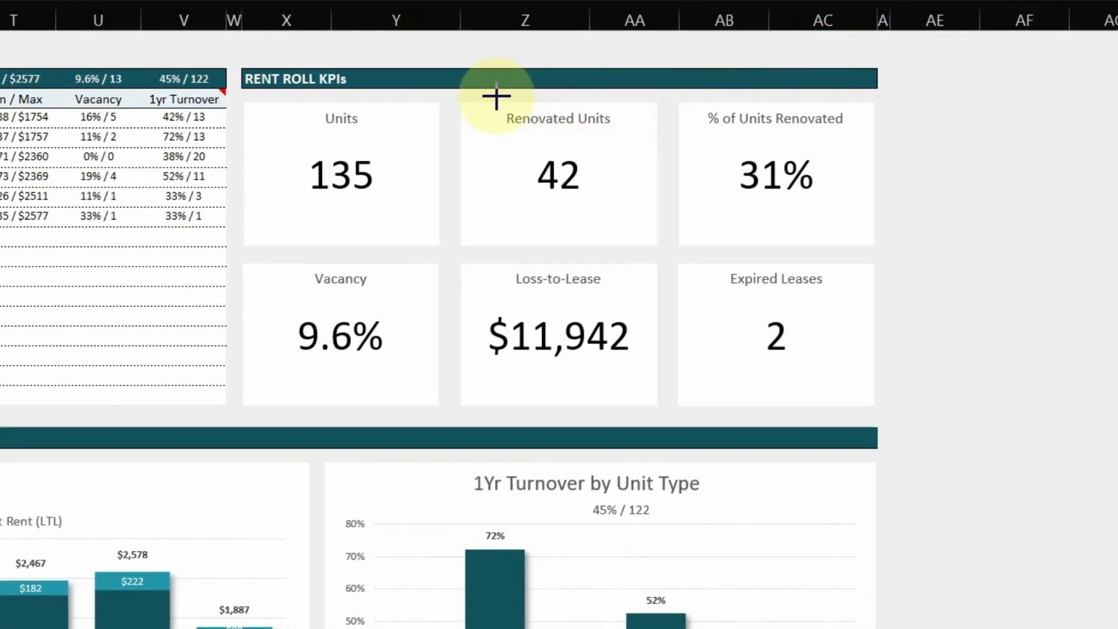
Review the renovated units, vacancy, loss-to-lease and expired leases KPIs, and compare in-place rent with market gap in the Rent by Unit Type chart.
{"action": "mouse_move", "coordinate": [452, 95]}
{"action": "left_mouse_down"}
{"action": "mouse_move", "coordinate": [667, 260]}
{"action": "mouse_move", "coordinate": [849, 231]}
{"action": "mouse_move", "coordinate": [877, 247]}
{"action": "left_mouse_up"}
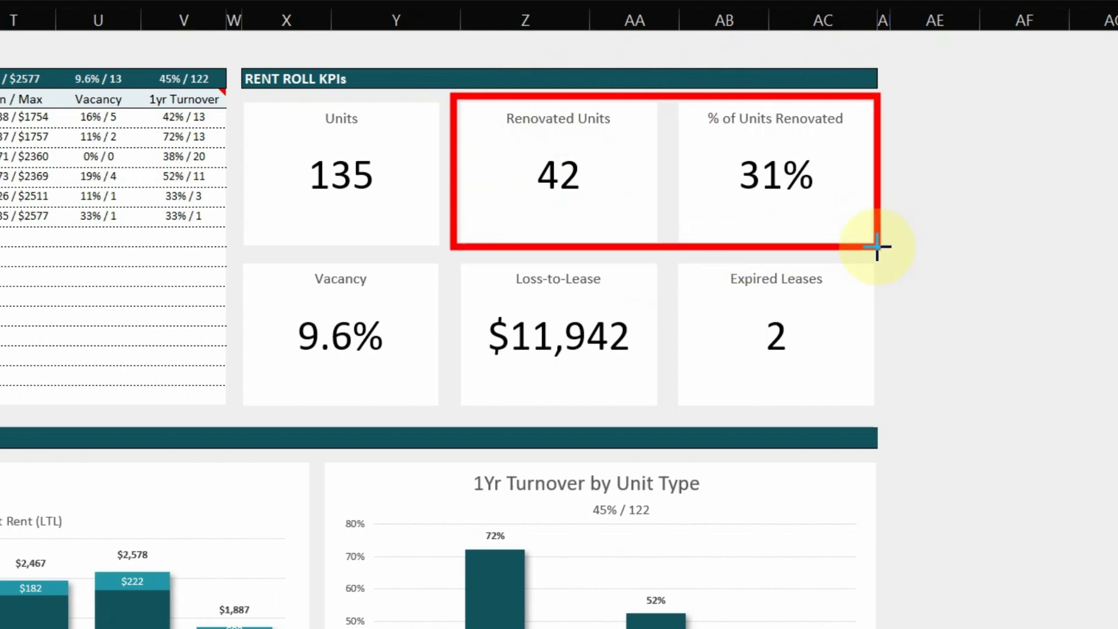
{"action": "left_click_drag", "start_coordinate": [240, 256], "coordinate": [441, 409]}
{"action": "left_click_drag", "start_coordinate": [459, 263], "coordinate": [661, 404]}
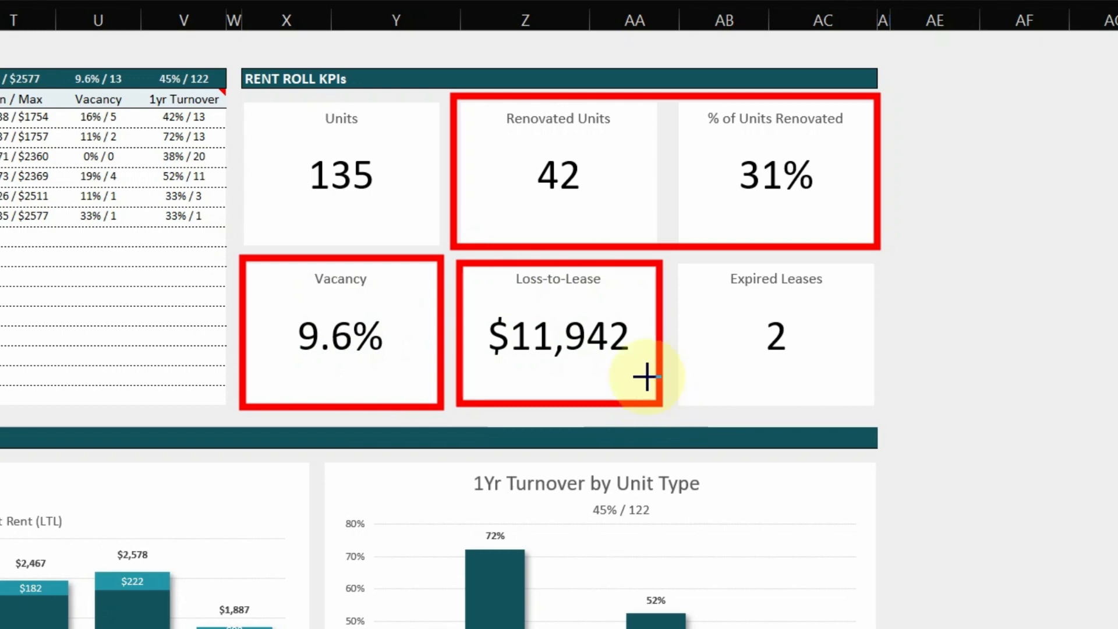
{"action": "mouse_move", "coordinate": [677, 261]}
{"action": "left_mouse_down"}
{"action": "mouse_move", "coordinate": [761, 342]}
{"action": "mouse_move", "coordinate": [875, 405]}
{"action": "left_mouse_up"}
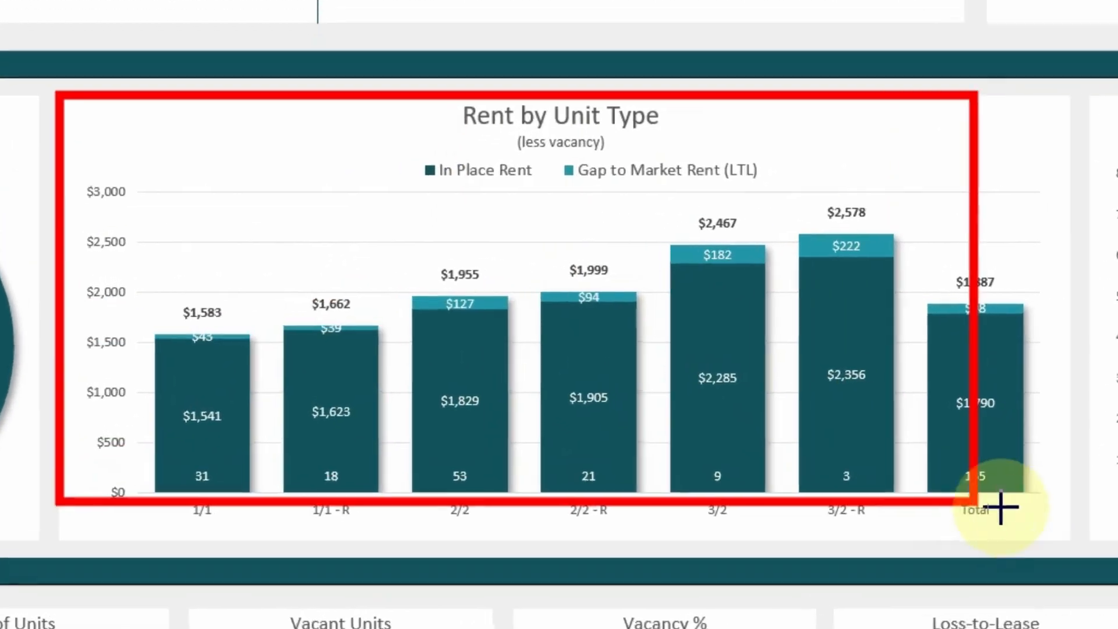
{"action": "left_click_drag", "start_coordinate": [1001, 508], "coordinate": [1093, 553]}
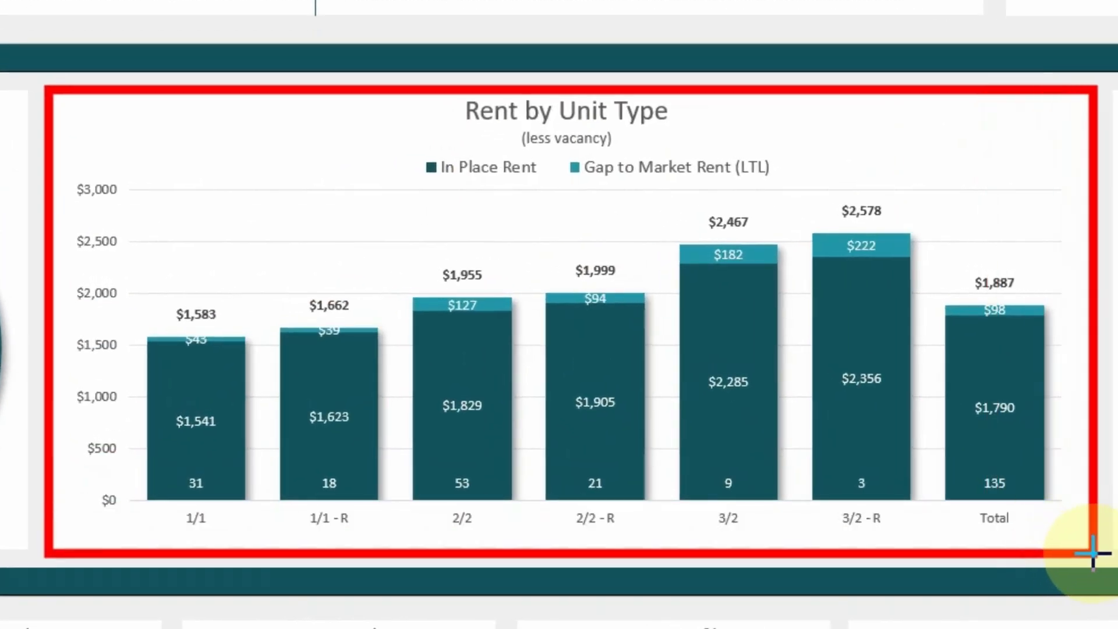
{"action": "left_click_drag", "start_coordinate": [276, 398], "coordinate": [385, 438]}
{"action": "left_click_drag", "start_coordinate": [295, 315], "coordinate": [364, 347]}
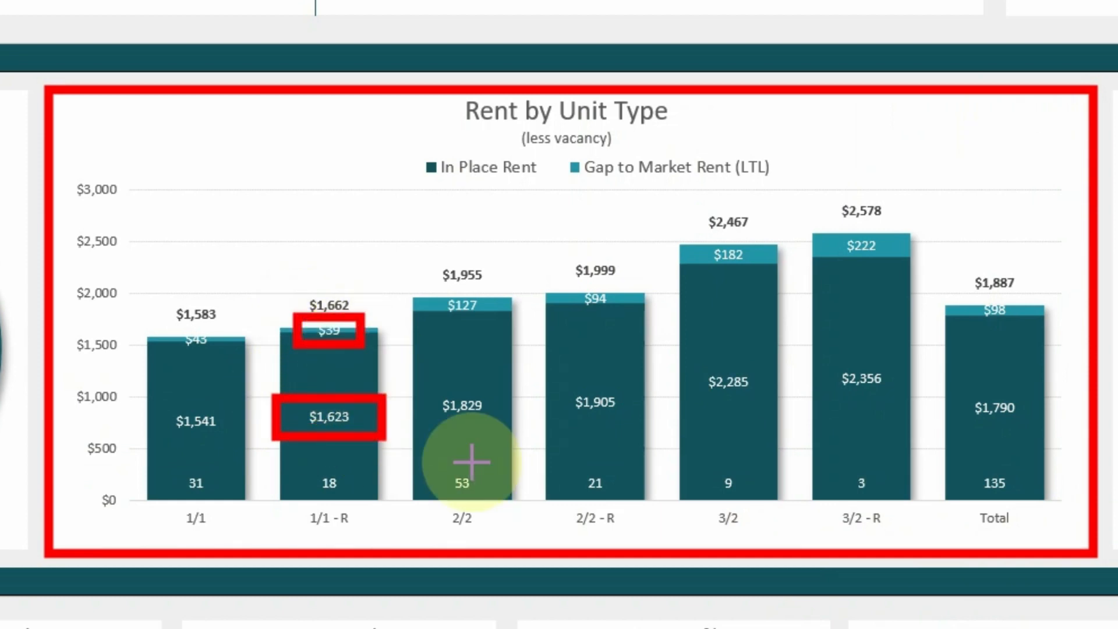
{"action": "left_click_drag", "start_coordinate": [419, 391], "coordinate": [511, 431]}
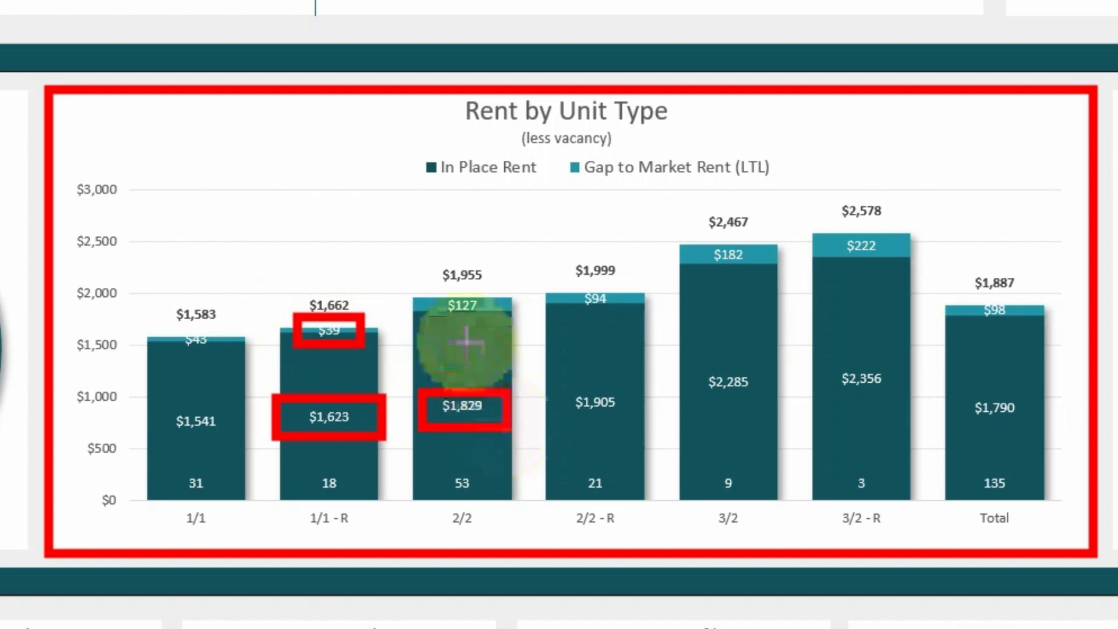
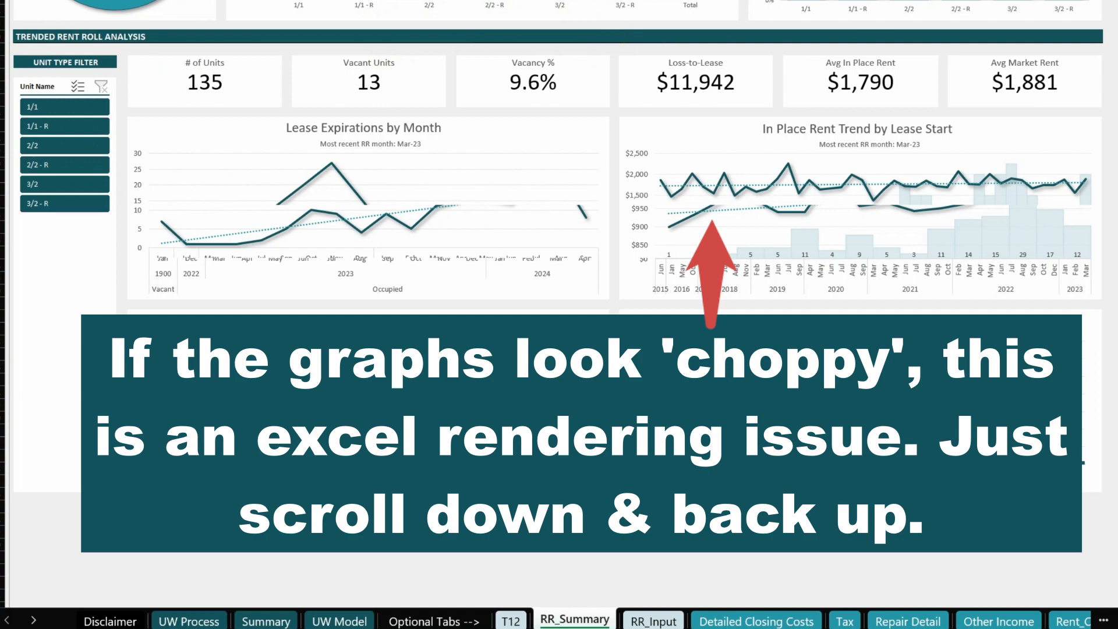
Examine the trended charts for lease expirations by month, in-place rent by lease start, current lease age and tenancy duration.
{"action": "scroll", "coordinate": [559, 291], "scroll_direction": "down", "scroll_amount": 1}
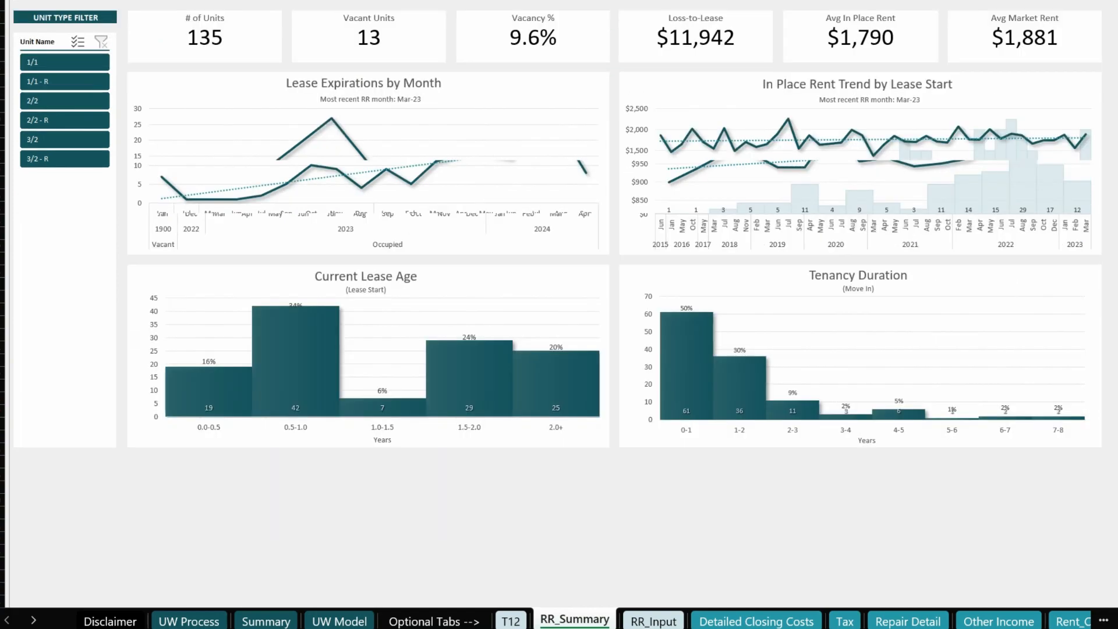
{"action": "scroll", "coordinate": [559, 291], "scroll_direction": "up", "scroll_amount": 2}
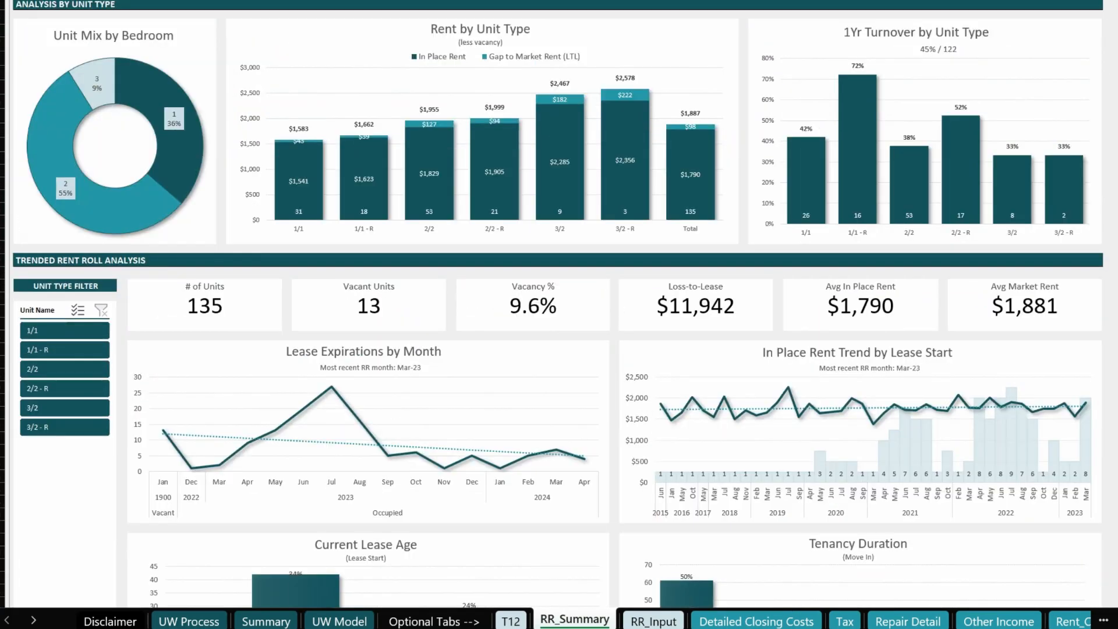
{"action": "scroll", "coordinate": [559, 314], "scroll_direction": "down", "scroll_amount": 5}
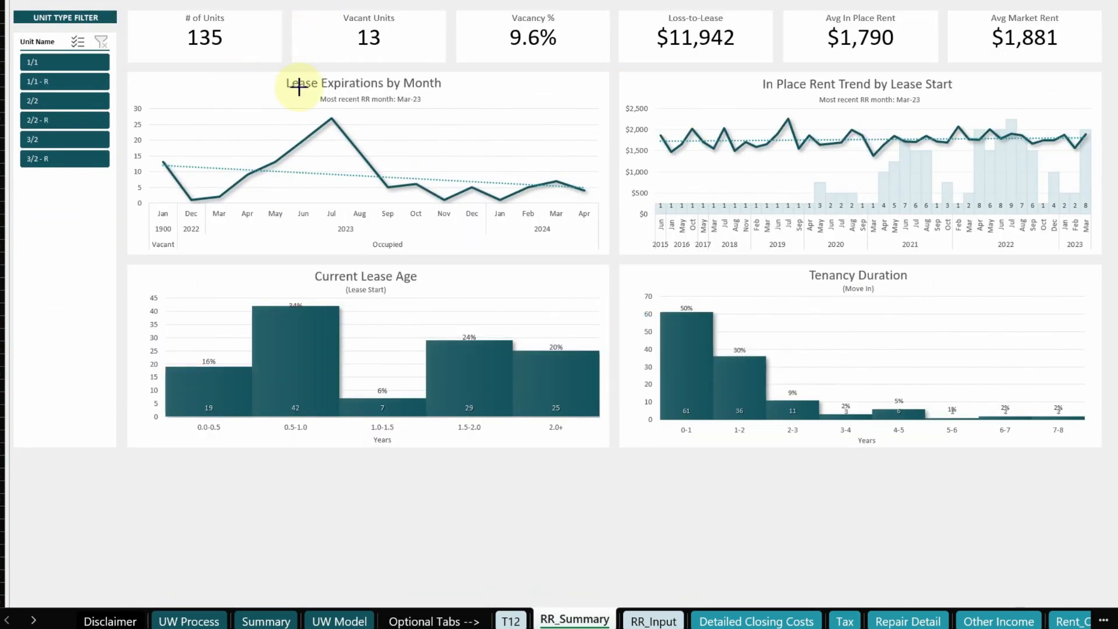
{"action": "mouse_move", "coordinate": [283, 105]}
{"action": "left_mouse_down"}
{"action": "mouse_move", "coordinate": [344, 172]}
{"action": "mouse_move", "coordinate": [375, 244]}
{"action": "left_mouse_up"}
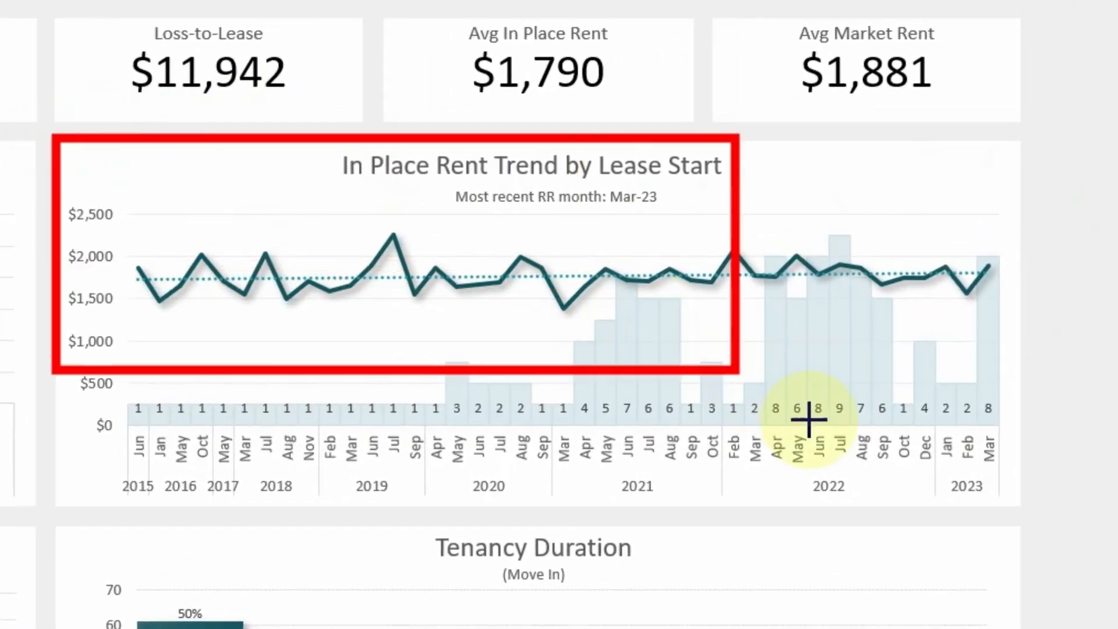
{"action": "left_click_drag", "start_coordinate": [808, 418], "coordinate": [1022, 515]}
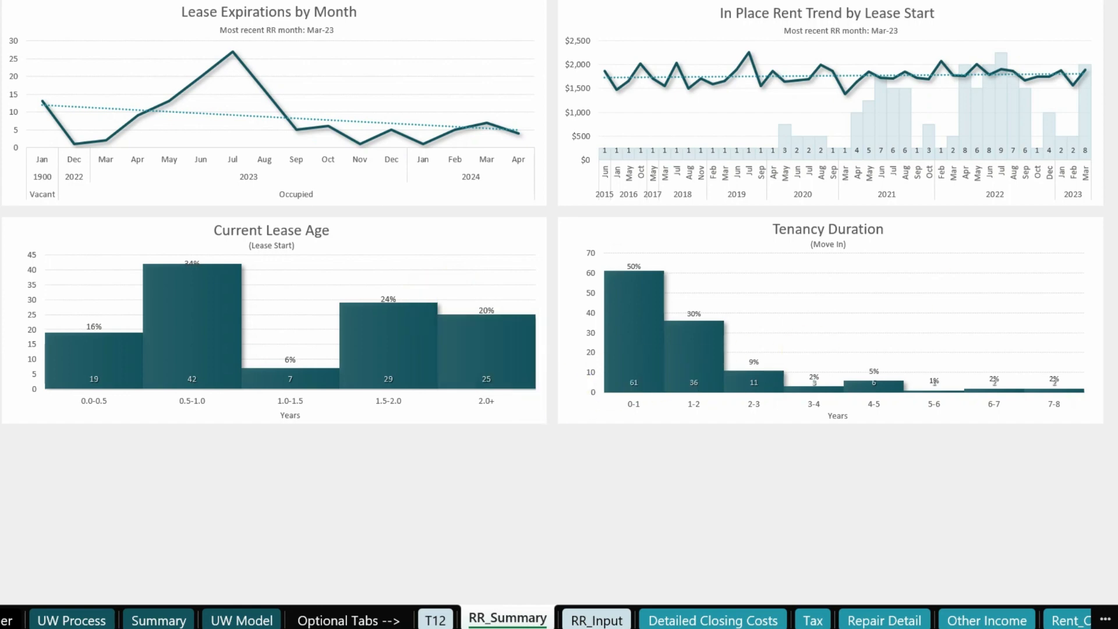
{"action": "mouse_move", "coordinate": [436, 297]}
{"action": "left_mouse_down"}
{"action": "mouse_move", "coordinate": [541, 382]}
{"action": "mouse_move", "coordinate": [541, 419]}
{"action": "left_mouse_up"}
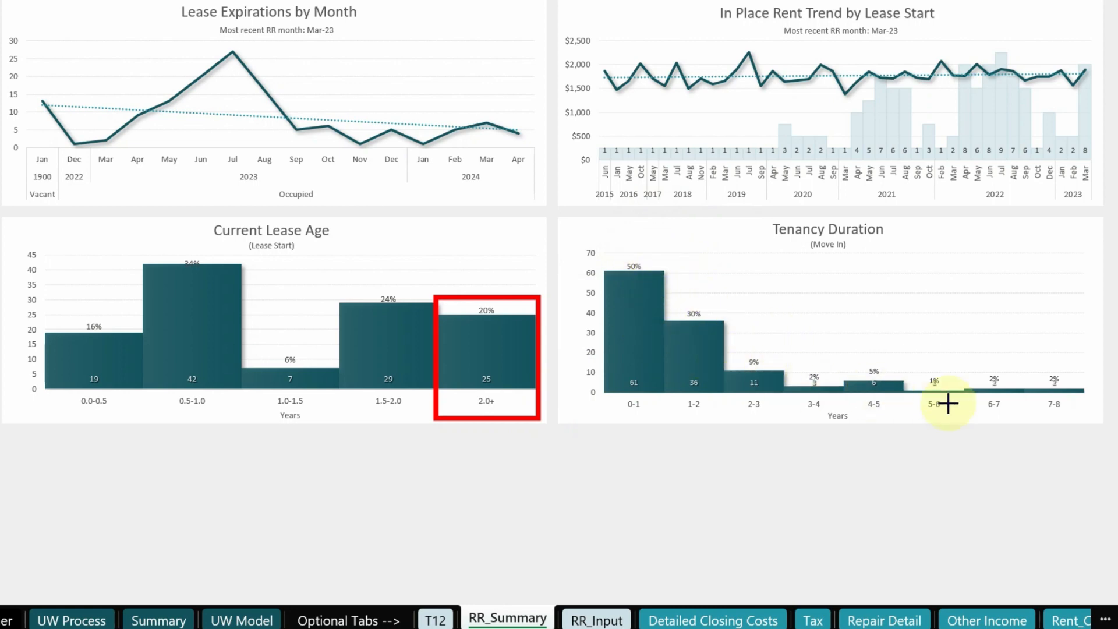
{"action": "left_click_drag", "start_coordinate": [1019, 355], "coordinate": [1087, 416]}
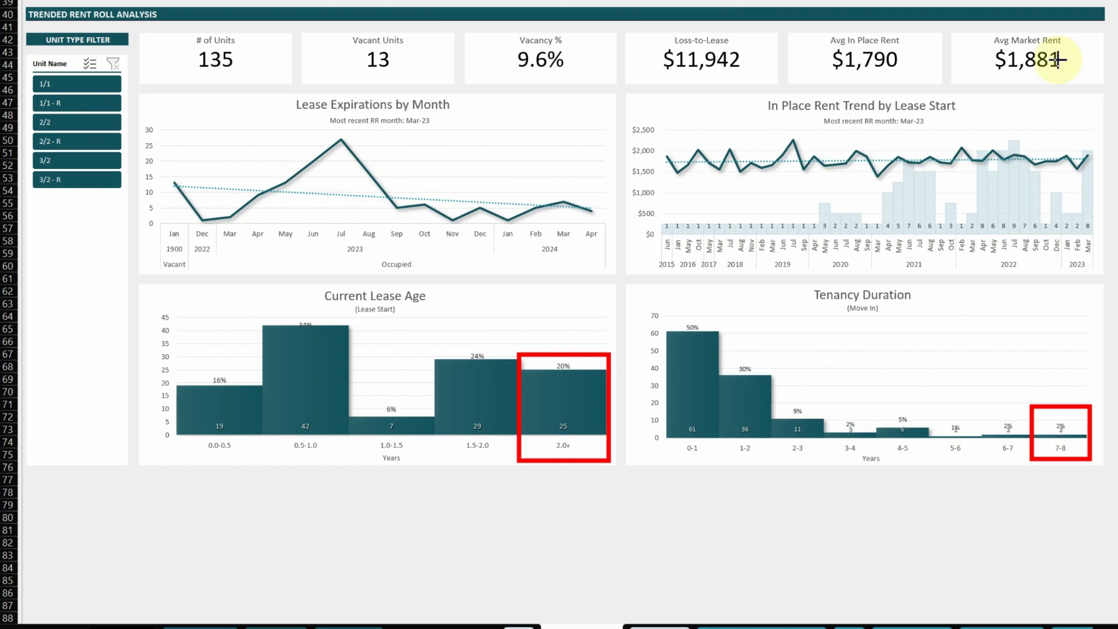
Filter the trended rent roll analysis by unit name, one at a time: 1/1, 1/1 - R, 2/2, 2/2 - R, 3/2 and 3/2 - R.
{"action": "left_click_drag", "start_coordinate": [24, 30], "coordinate": [131, 222]}
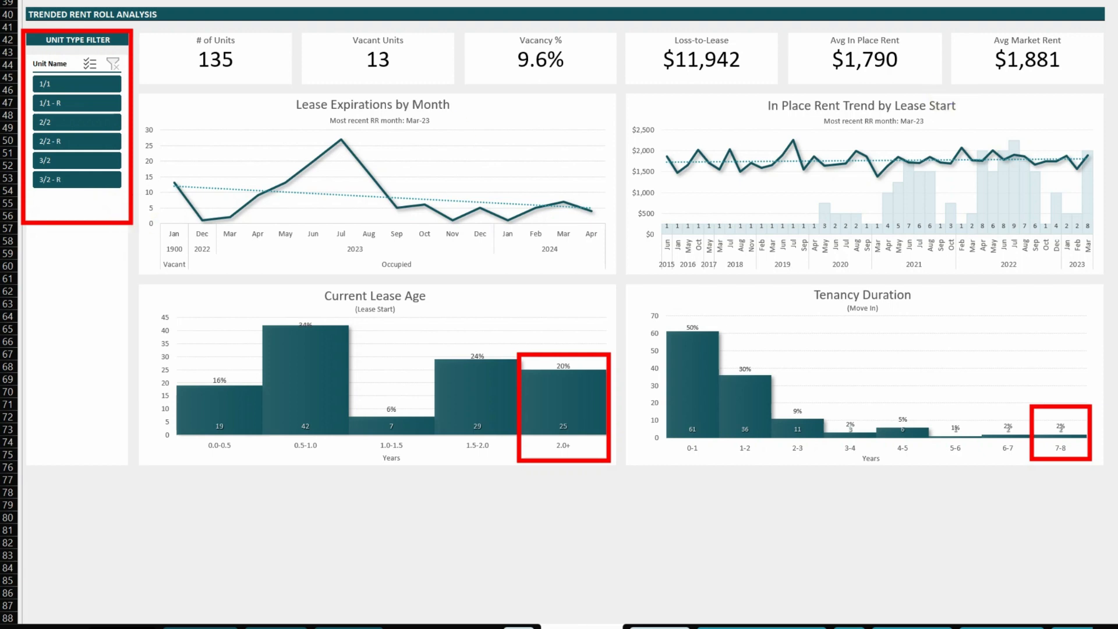
{"action": "left_click", "coordinate": [72, 85]}
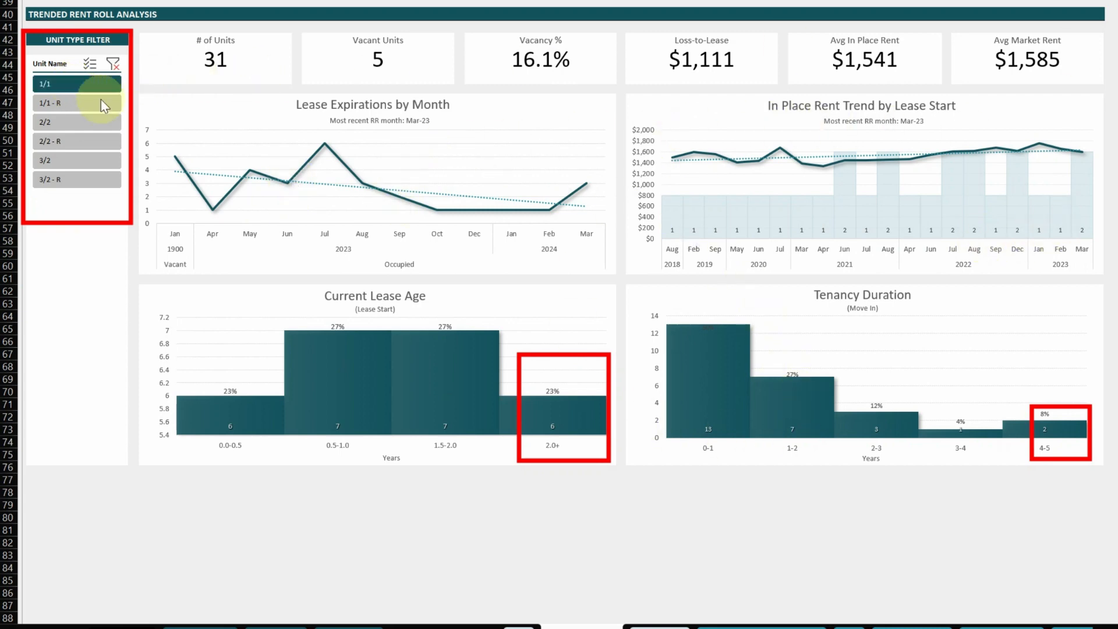
{"action": "left_click", "coordinate": [77, 104]}
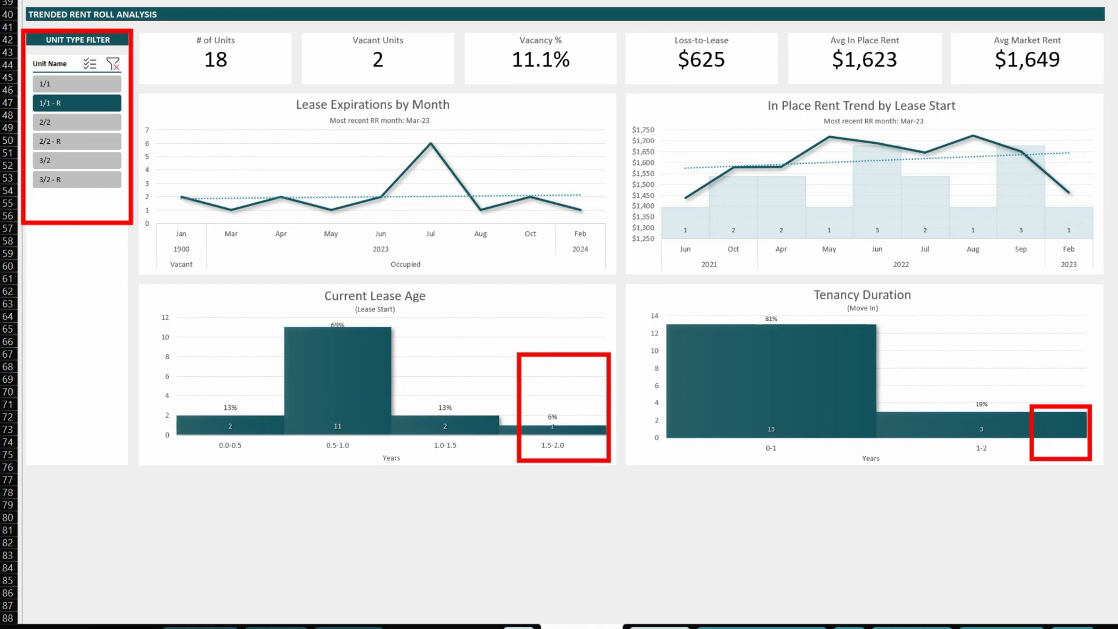
{"action": "left_click_drag", "start_coordinate": [1028, 196], "coordinate": [1106, 249]}
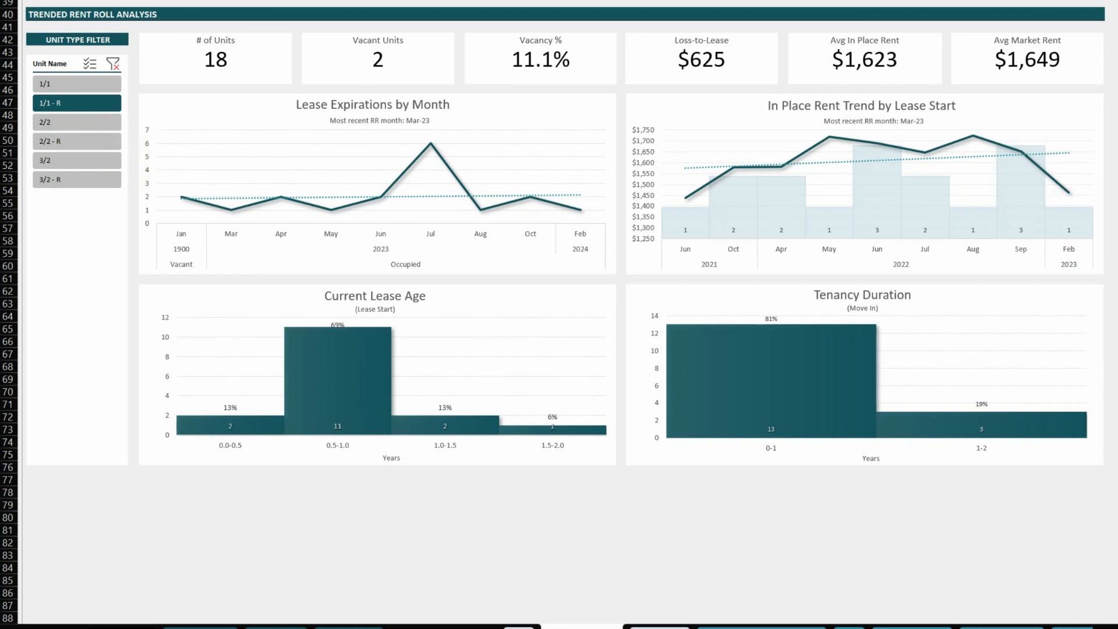
{"action": "left_click", "coordinate": [103, 121]}
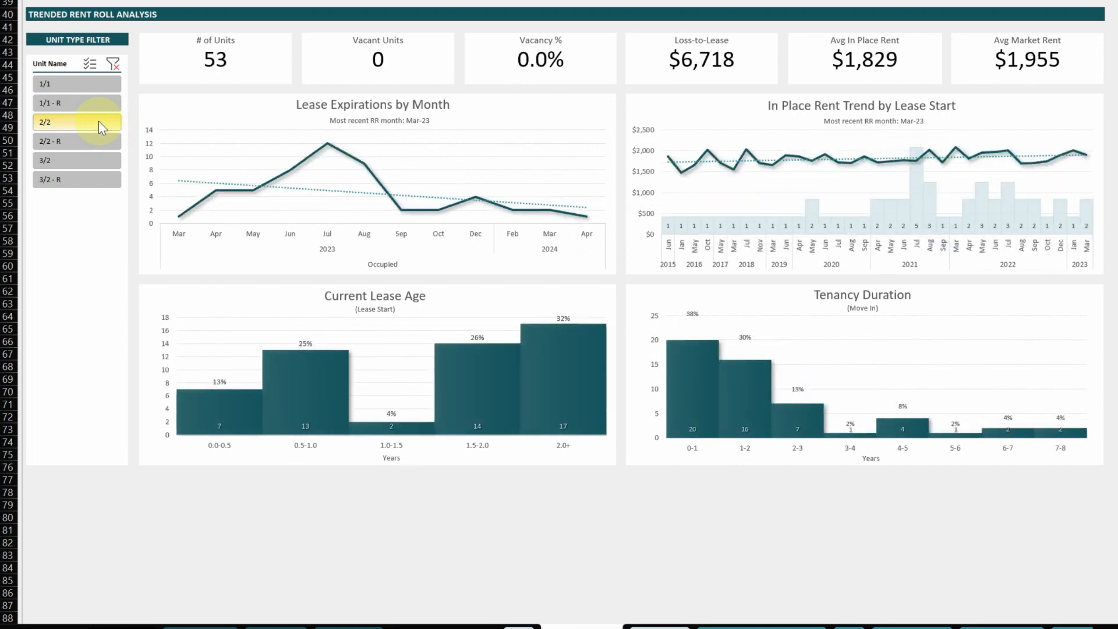
{"action": "left_click", "coordinate": [92, 137]}
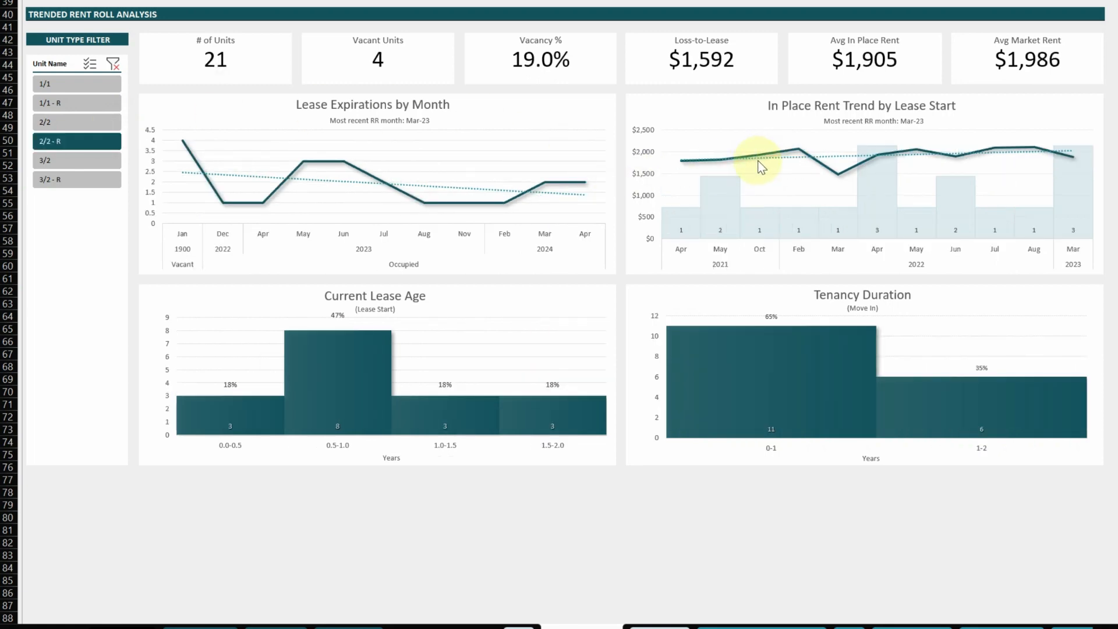
{"action": "left_click", "coordinate": [75, 166]}
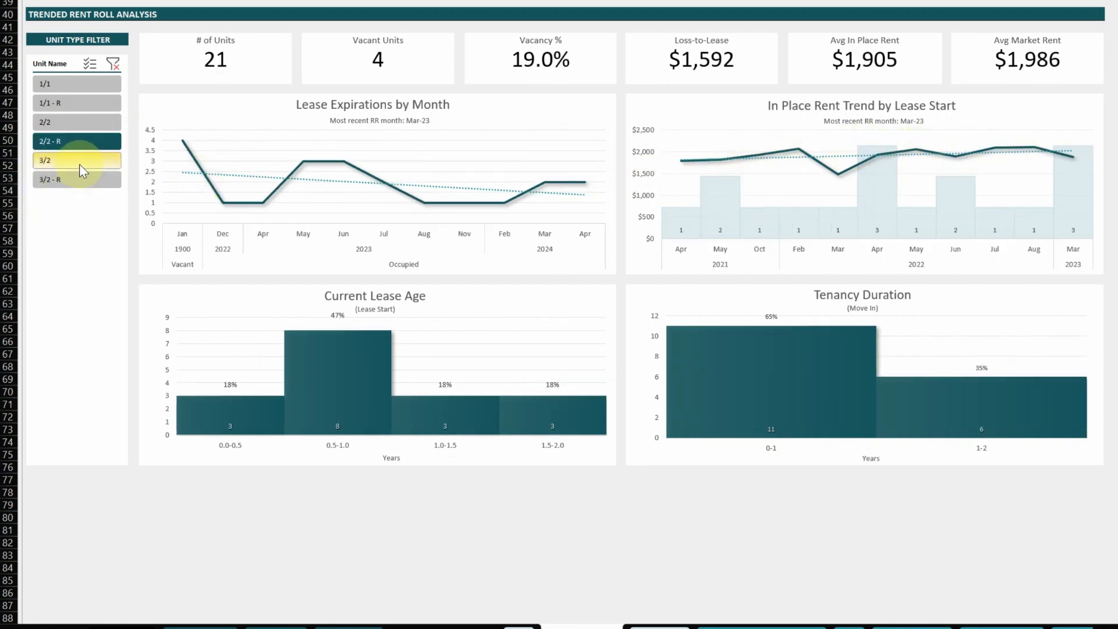
{"action": "left_click", "coordinate": [79, 179]}
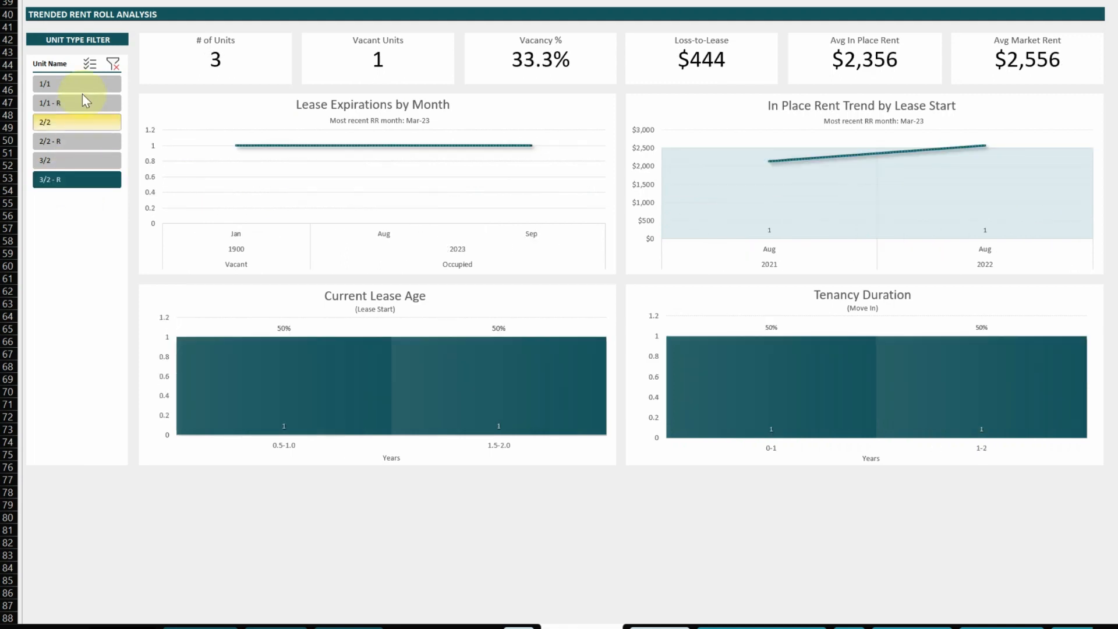
Clear the Unit Name filter and review the unit type, size, unit count and rent columns of the Rent Roll Summary table.
{"action": "left_click", "coordinate": [113, 66]}
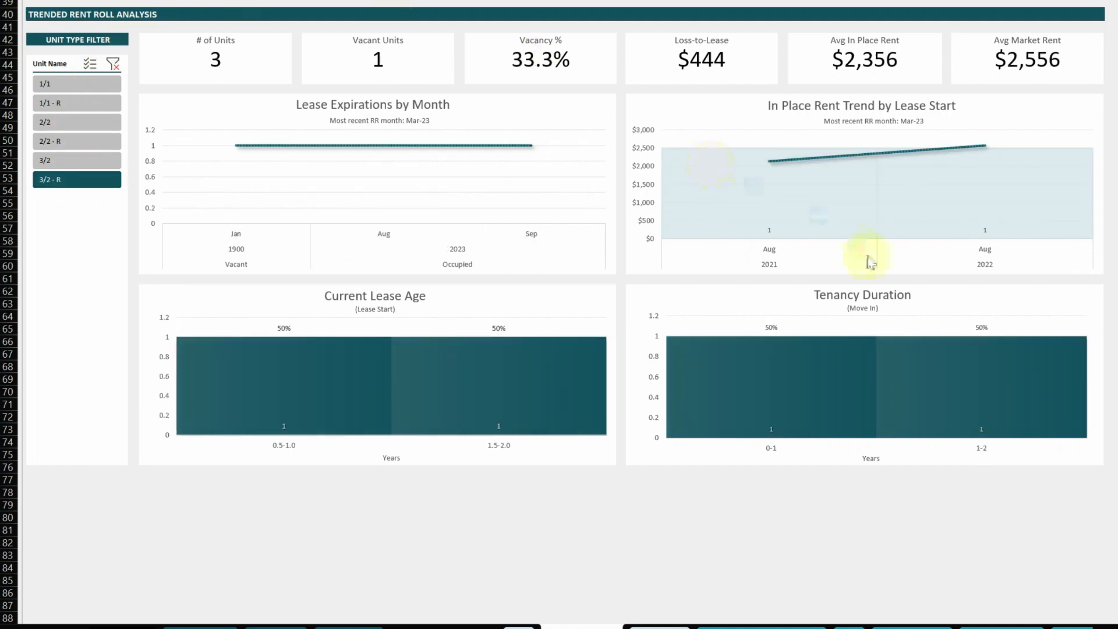
{"action": "scroll", "coordinate": [844, 268], "scroll_direction": "up", "scroll_amount": 12}
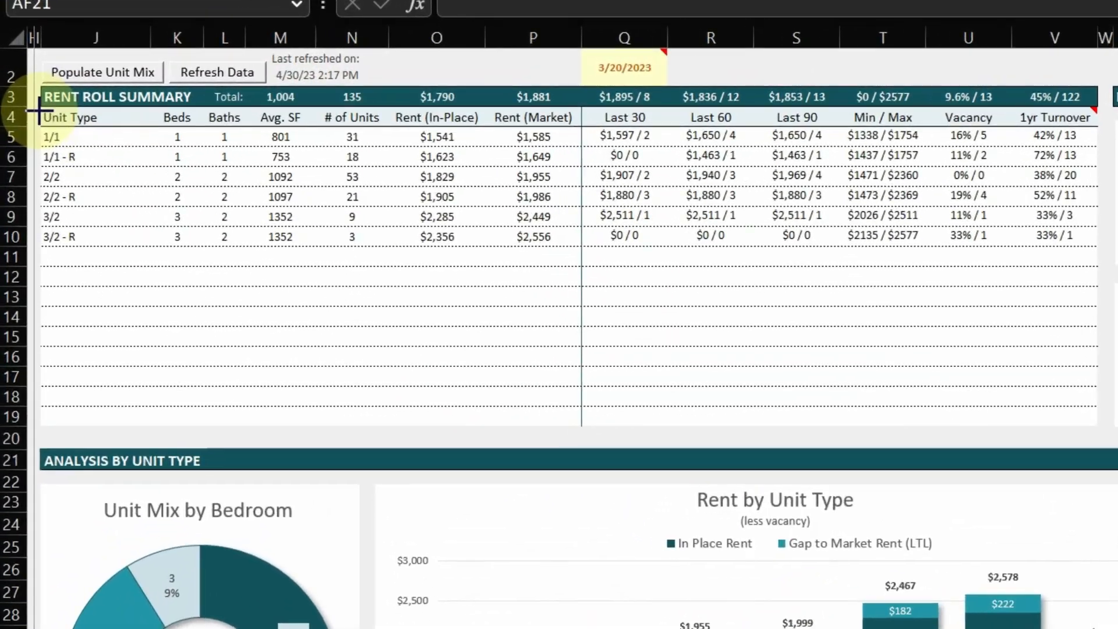
{"action": "mouse_move", "coordinate": [39, 107]}
{"action": "left_mouse_down"}
{"action": "mouse_move", "coordinate": [370, 242]}
{"action": "mouse_move", "coordinate": [578, 255]}
{"action": "left_mouse_up"}
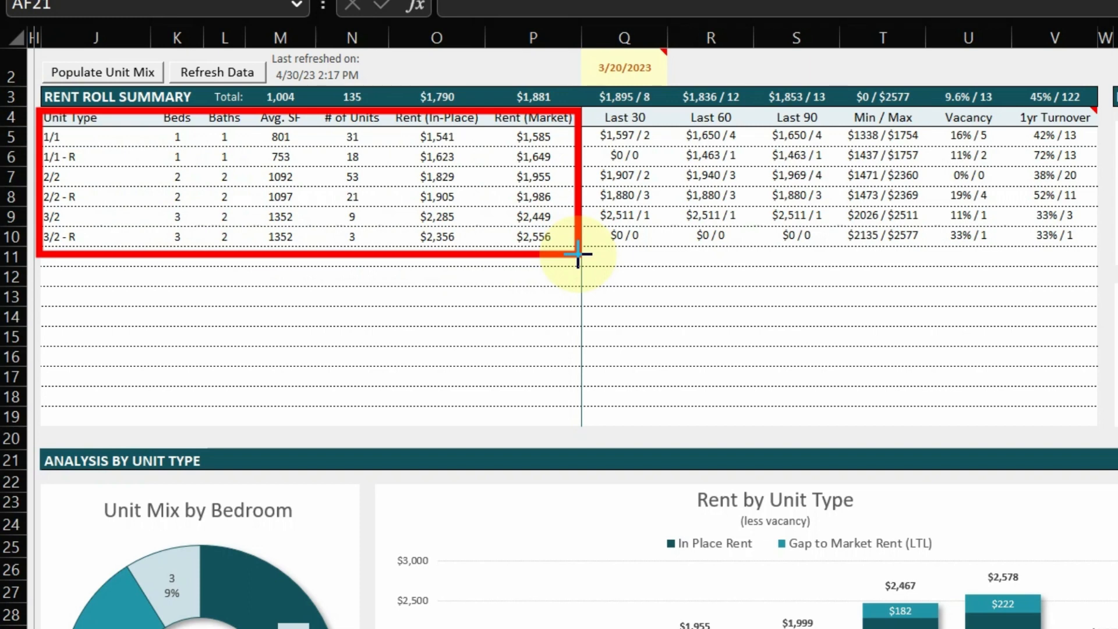
{"action": "left_click_drag", "start_coordinate": [39, 50], "coordinate": [163, 99]}
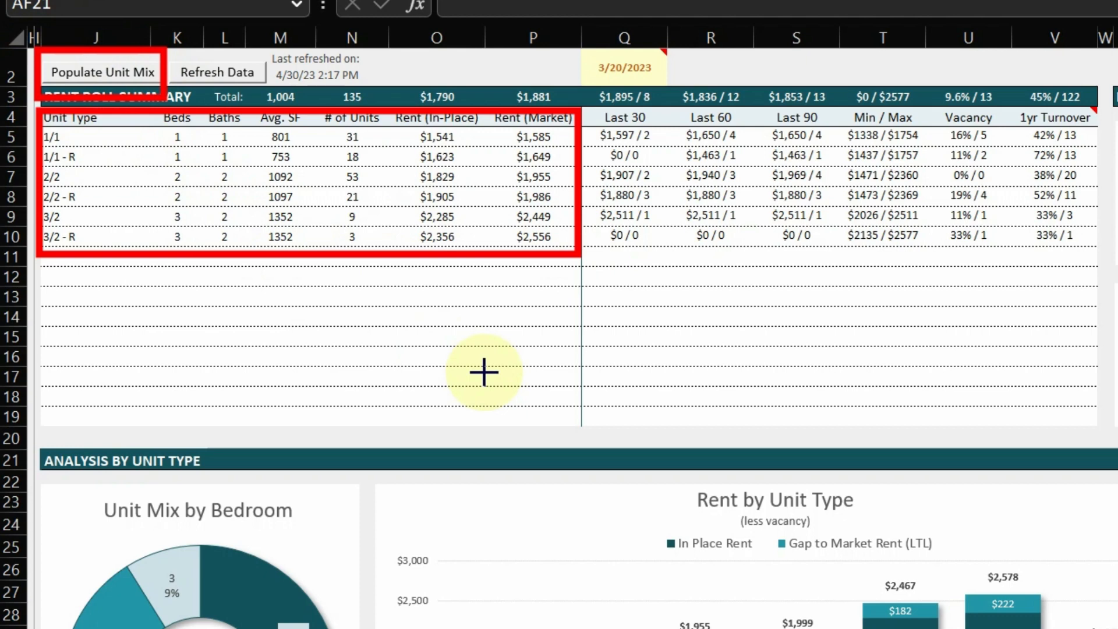
{"action": "key", "text": "Escape"}
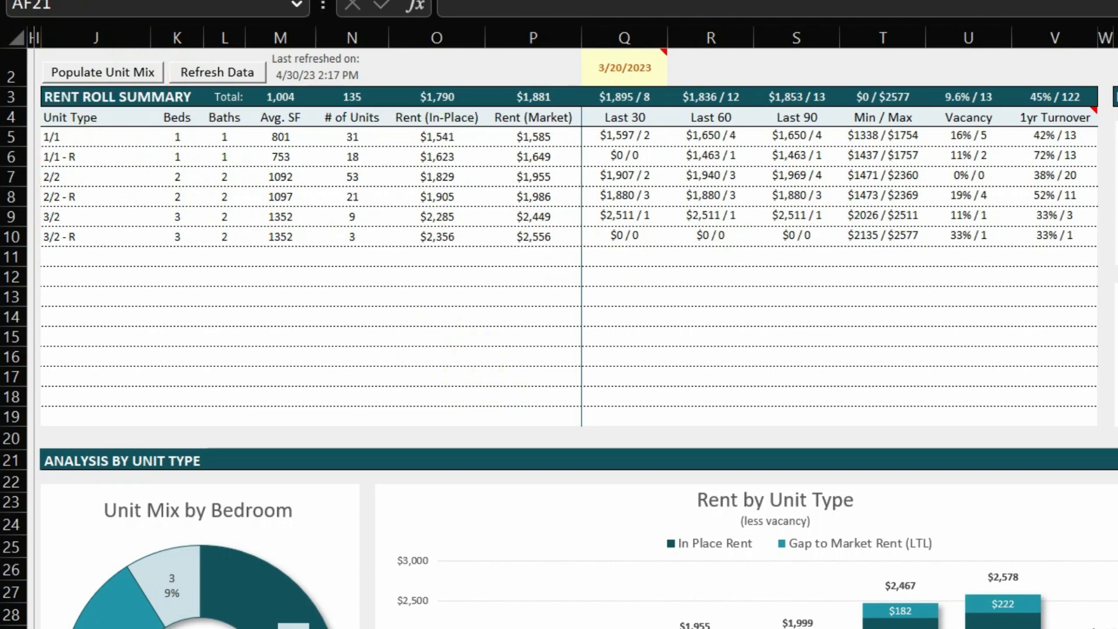
Populate the UW Model unit mix from RR_Summary, replacing all existing unit mix data, and review the unit type, rent and renovation plan columns.
{"action": "left_click", "coordinate": [138, 72]}
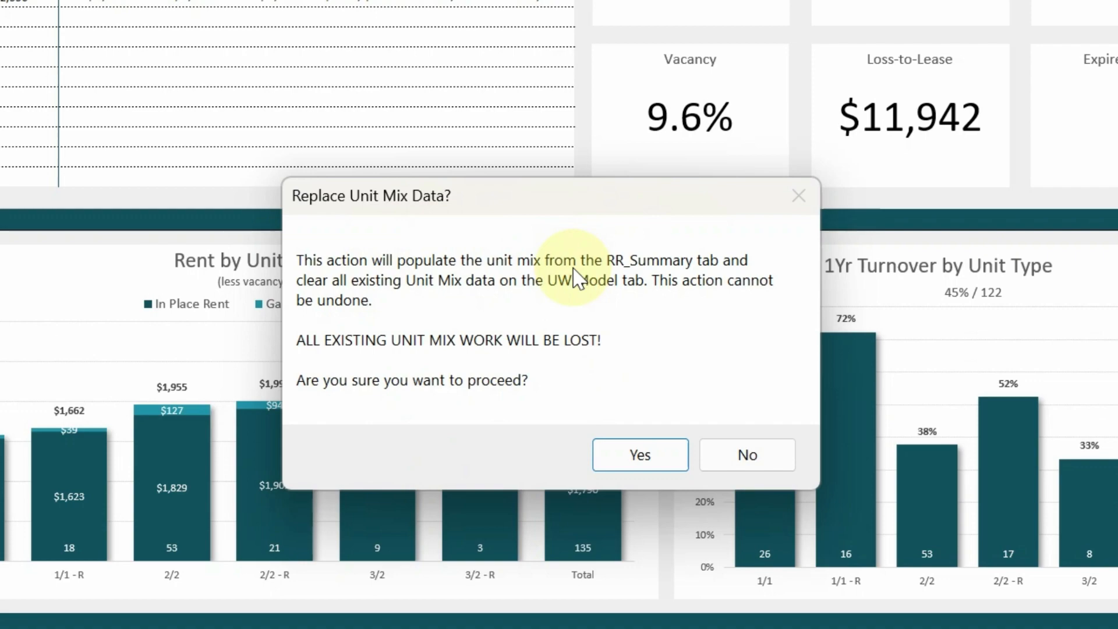
{"action": "left_click", "coordinate": [638, 458]}
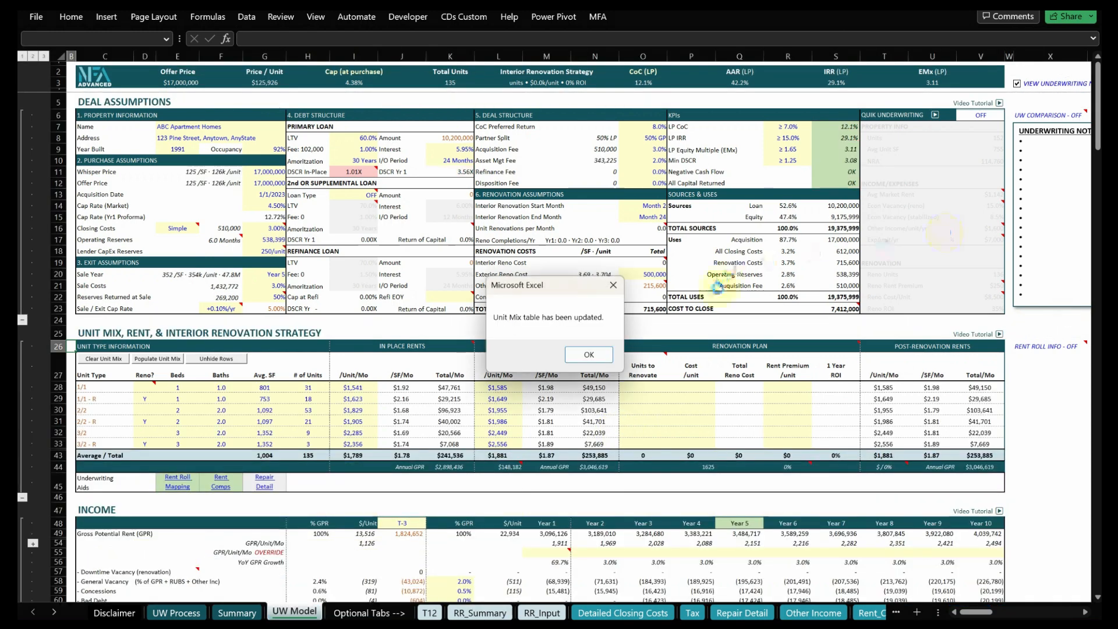
{"action": "left_click", "coordinate": [589, 356]}
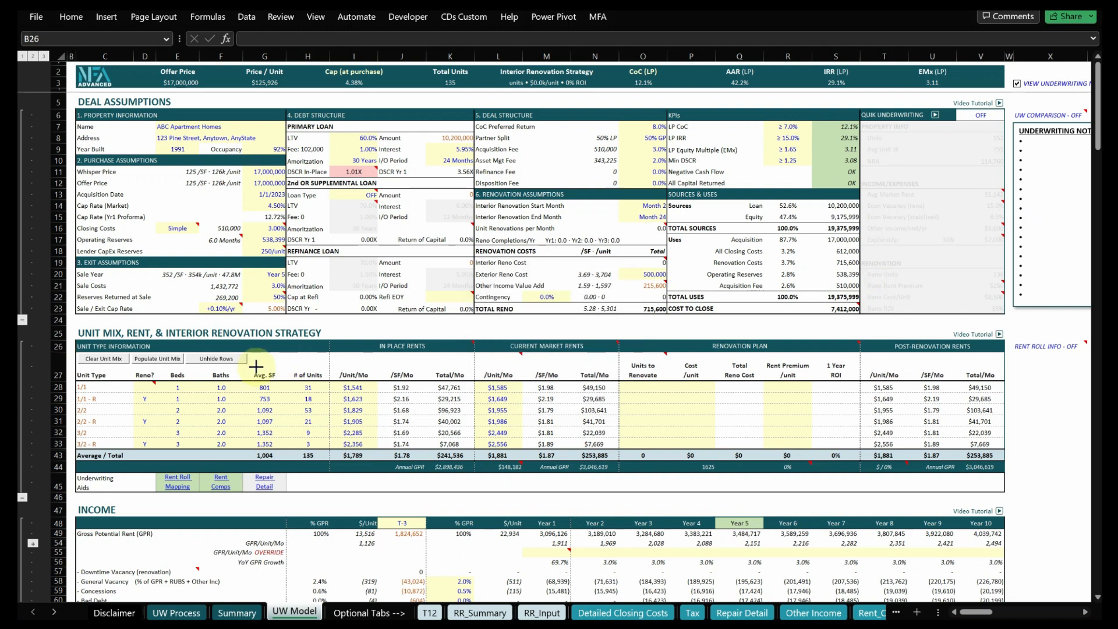
{"action": "mouse_move", "coordinate": [75, 370]}
{"action": "left_mouse_down"}
{"action": "mouse_move", "coordinate": [599, 444]}
{"action": "mouse_move", "coordinate": [632, 466]}
{"action": "mouse_move", "coordinate": [619, 462]}
{"action": "left_mouse_up"}
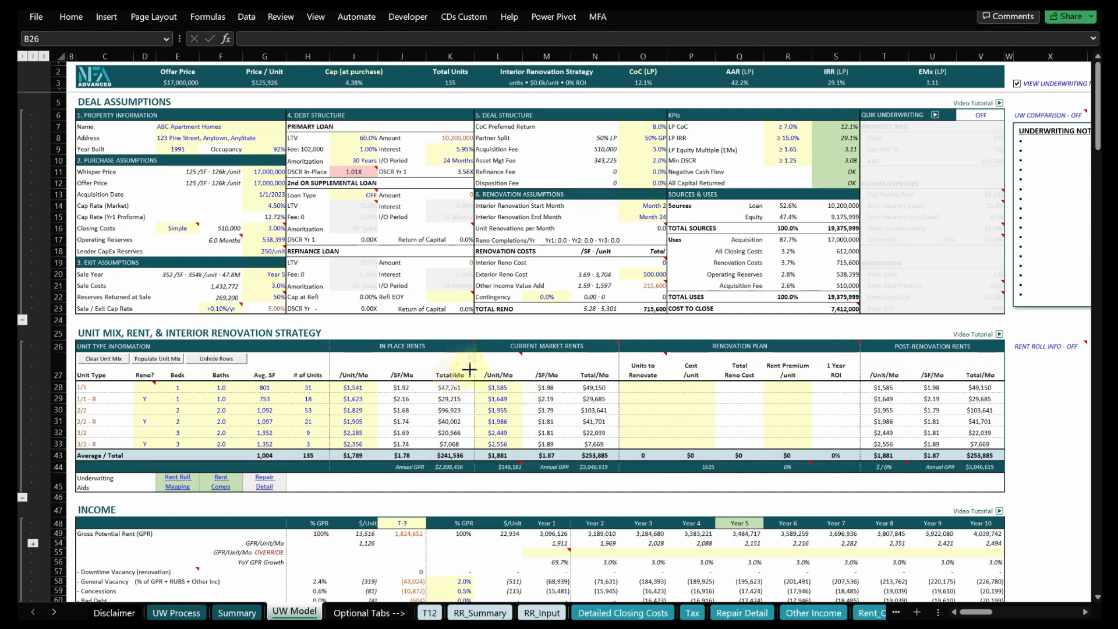
{"action": "left_click_drag", "start_coordinate": [475, 364], "coordinate": [522, 461]}
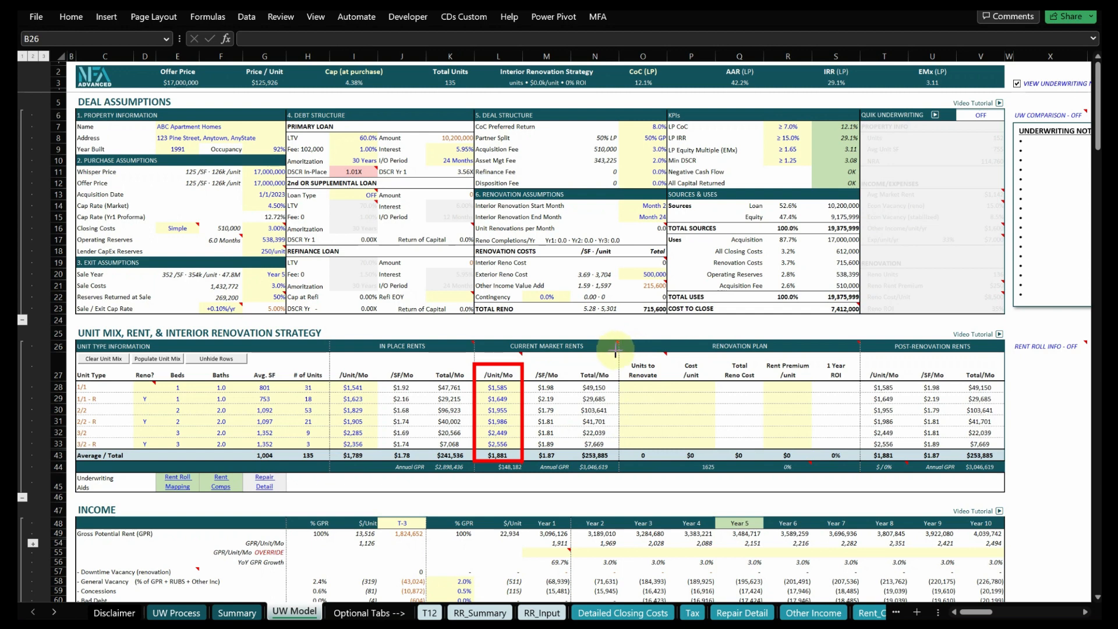
{"action": "mouse_move", "coordinate": [619, 352]}
{"action": "left_mouse_down"}
{"action": "mouse_move", "coordinate": [804, 400]}
{"action": "mouse_move", "coordinate": [860, 446]}
{"action": "left_mouse_up"}
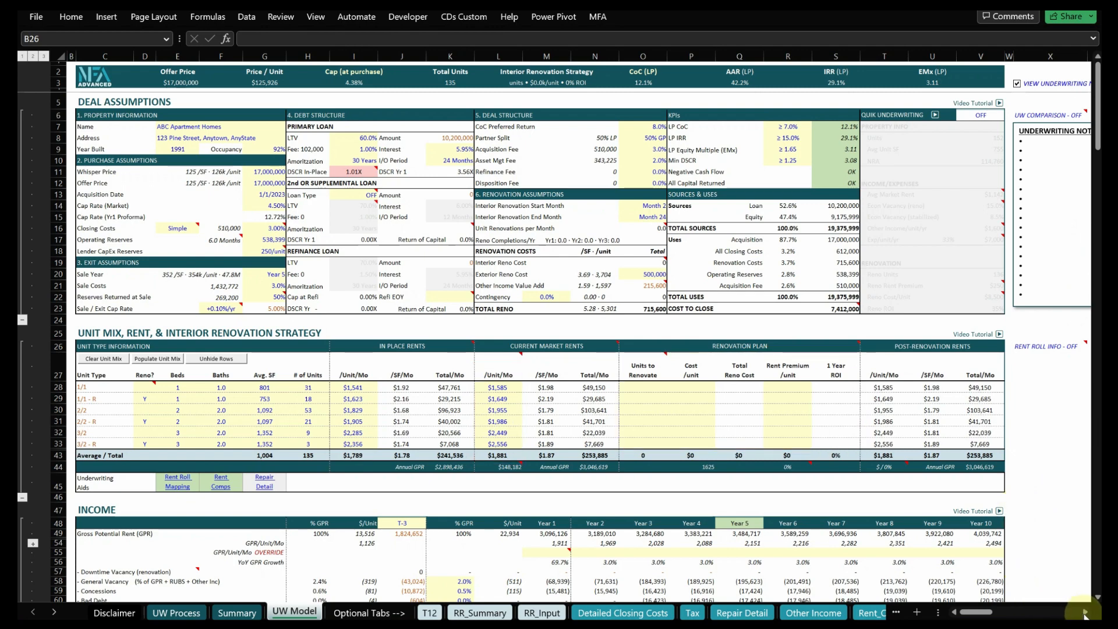
Switch RENT ROLL INFO to ON beside the unit mix table on the UW Model sheet.
{"action": "left_click", "coordinate": [1084, 612]}
{"action": "left_click", "coordinate": [1085, 612]}
{"action": "left_click", "coordinate": [1085, 612]}
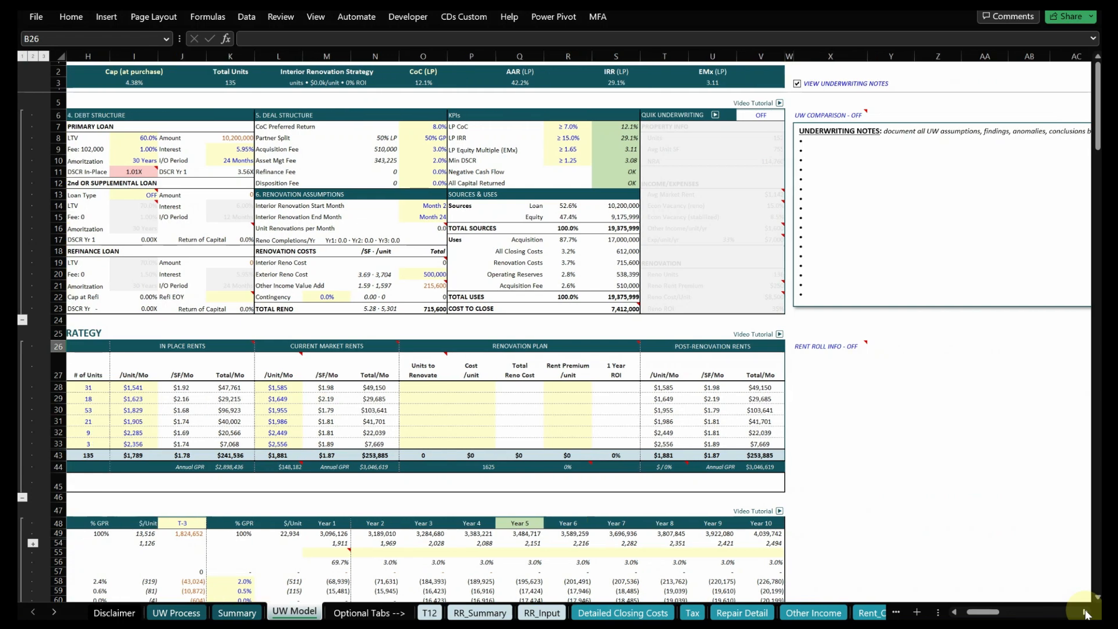
{"action": "left_click", "coordinate": [1085, 612]}
{"action": "left_click", "coordinate": [801, 346]}
{"action": "left_click", "coordinate": [830, 346]}
{"action": "left_click", "coordinate": [815, 360]}
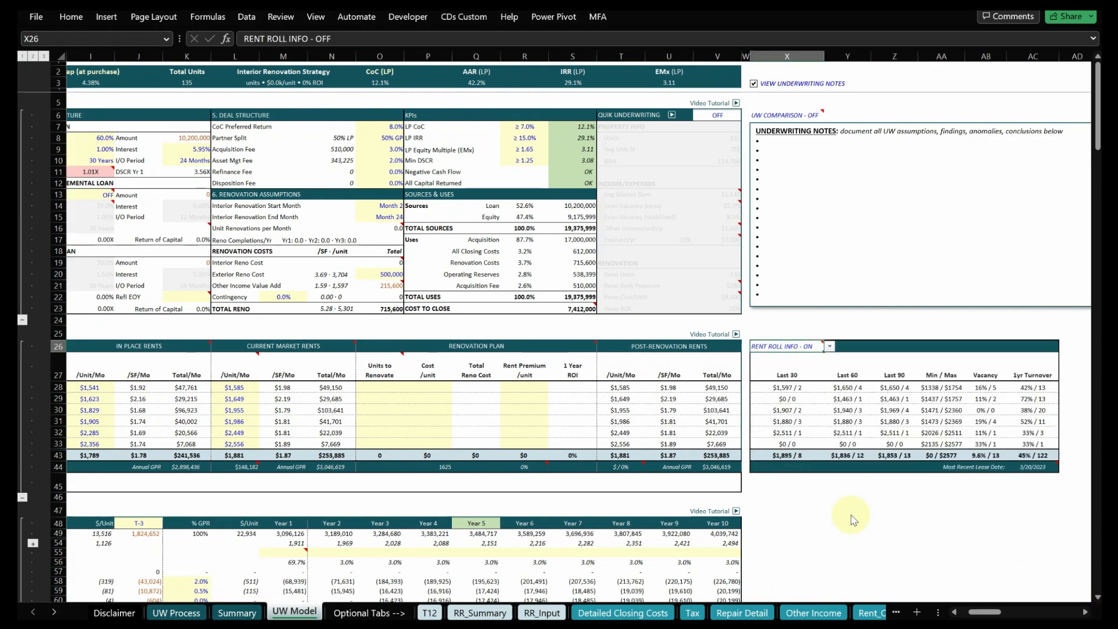
Compare the current market rents of the 1/1 and 1/1 - R units with their Last 30, 60, 90 and Min / Max lease figures.
{"action": "left_click", "coordinate": [234, 389]}
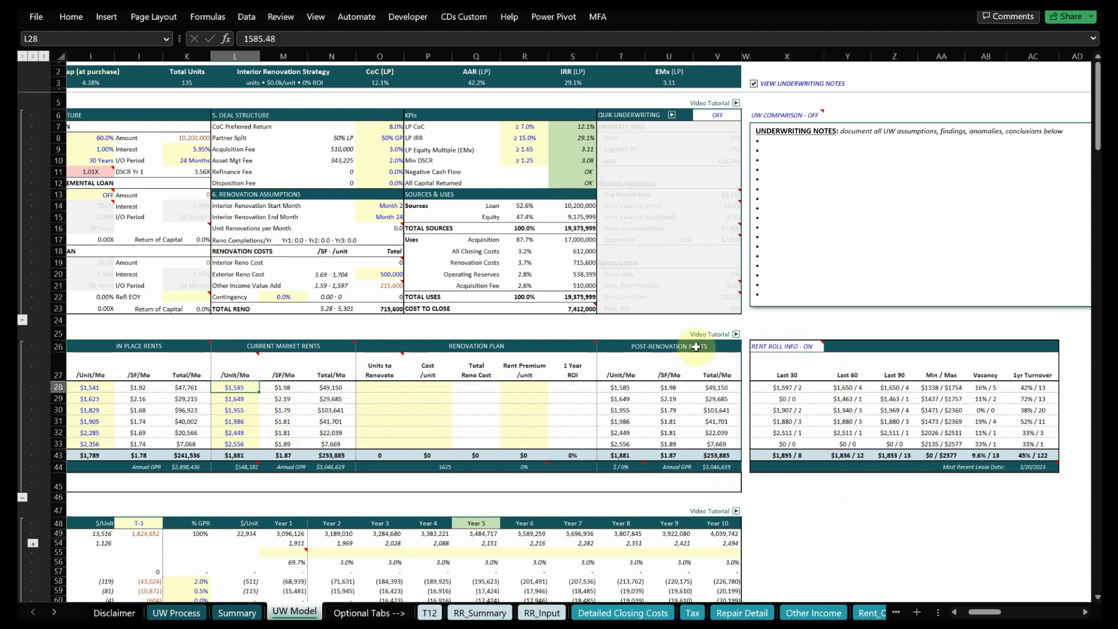
{"action": "left_click", "coordinate": [791, 389]}
{"action": "left_click", "coordinate": [847, 388]}
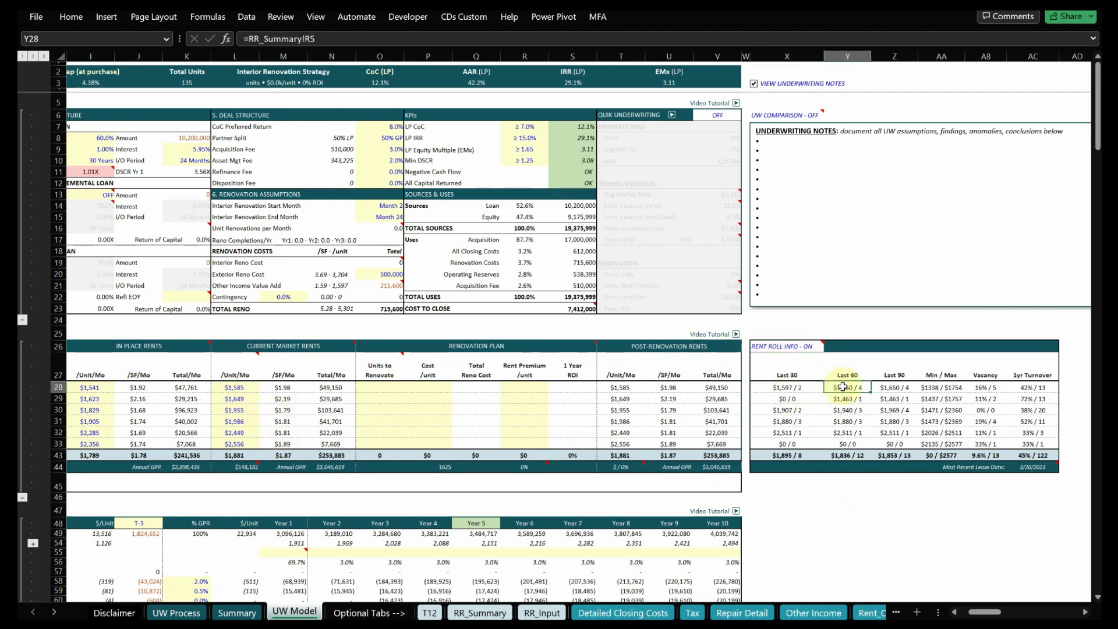
{"action": "left_click", "coordinate": [891, 386]}
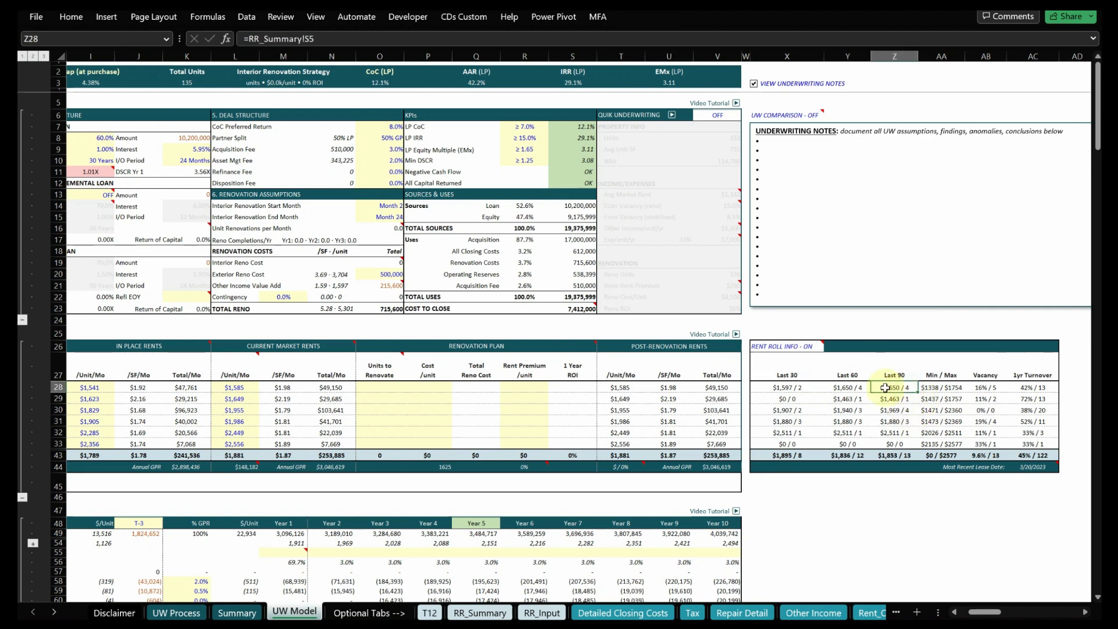
{"action": "left_click", "coordinate": [847, 389]}
{"action": "left_click", "coordinate": [895, 389]}
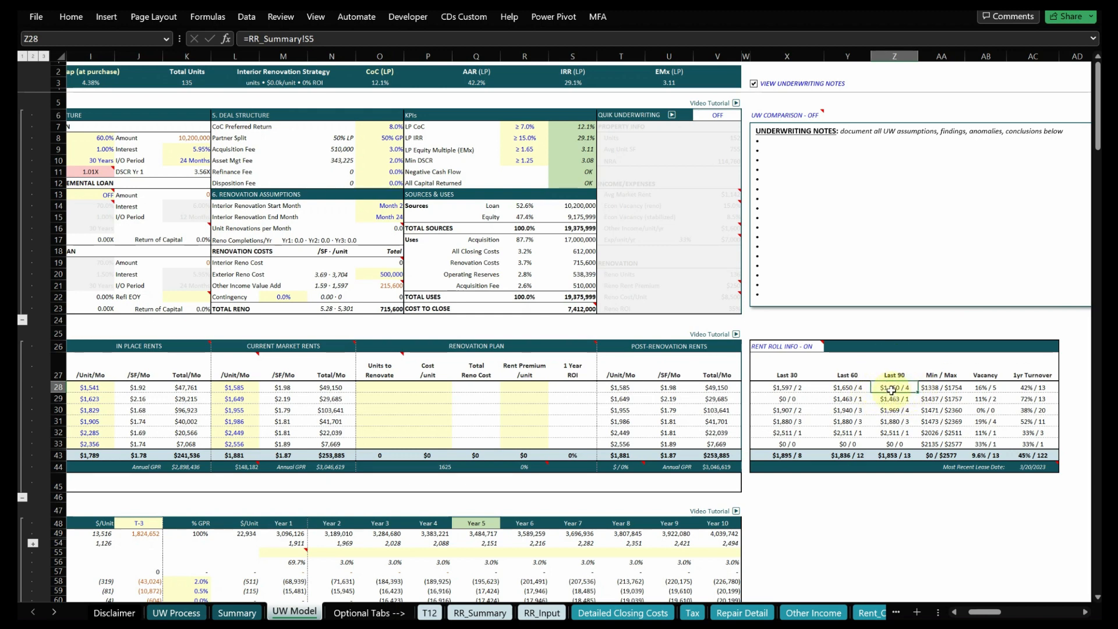
{"action": "left_click", "coordinate": [234, 389]}
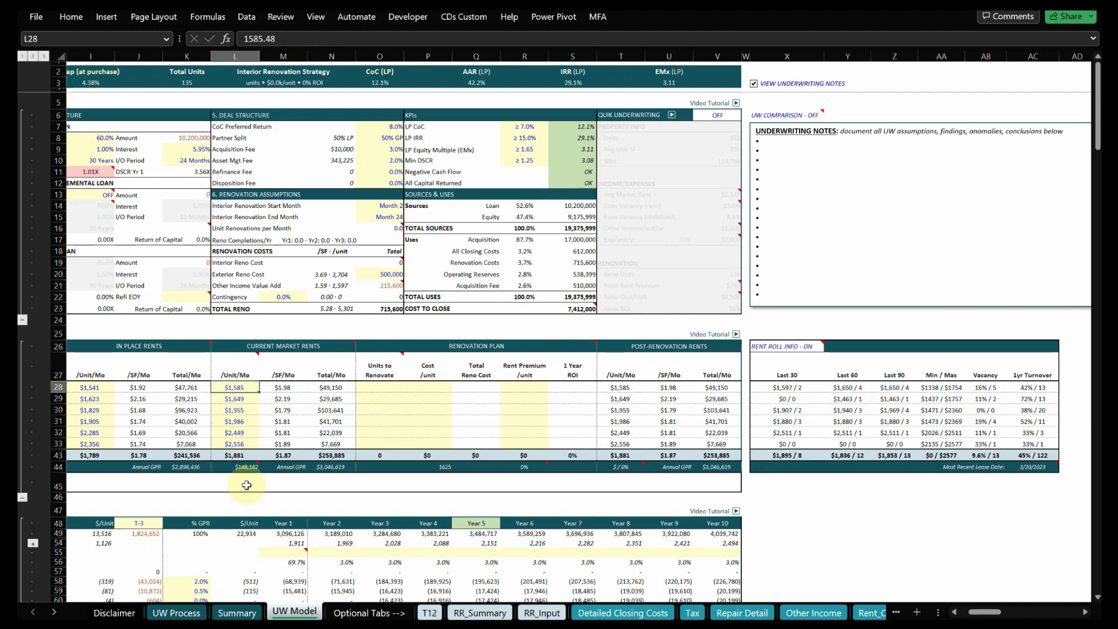
{"action": "left_click", "coordinate": [237, 399]}
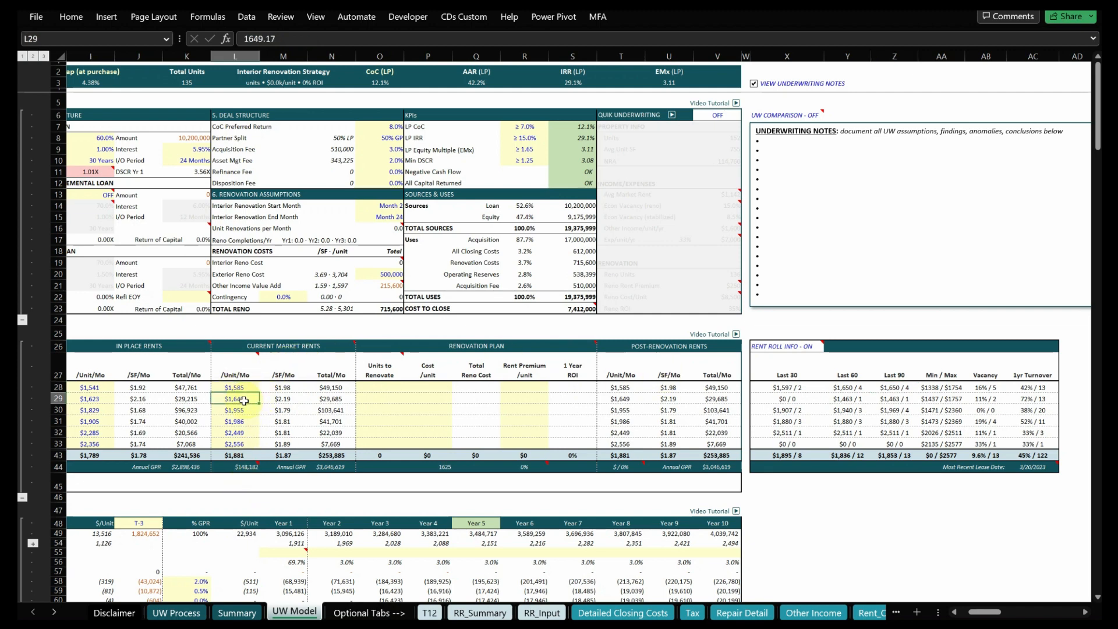
{"action": "left_click", "coordinate": [893, 400]}
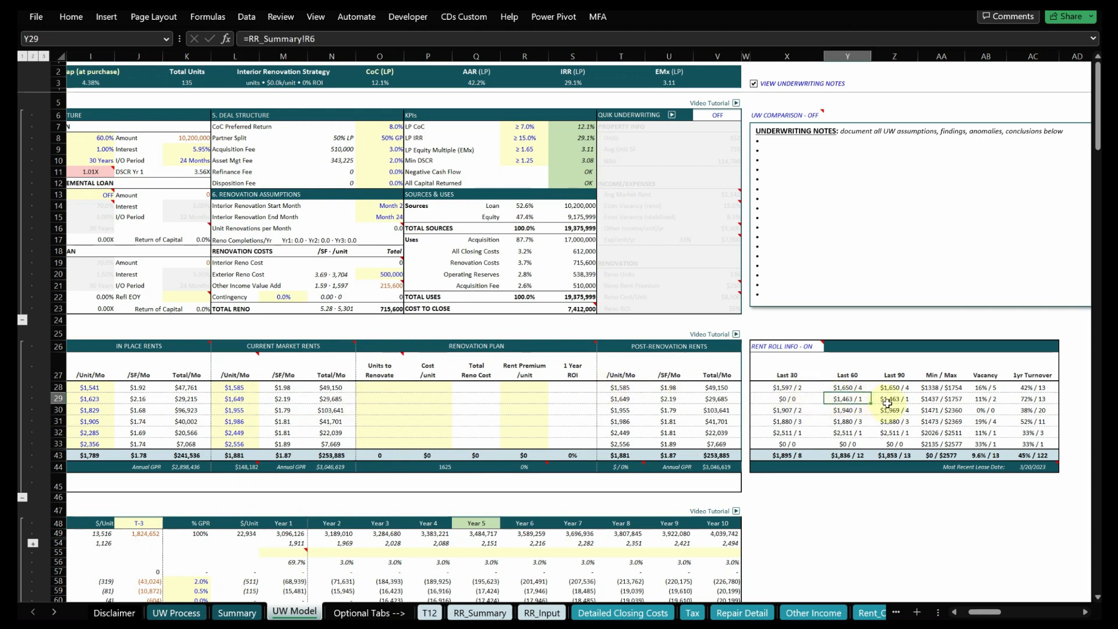
{"action": "left_click", "coordinate": [935, 402]}
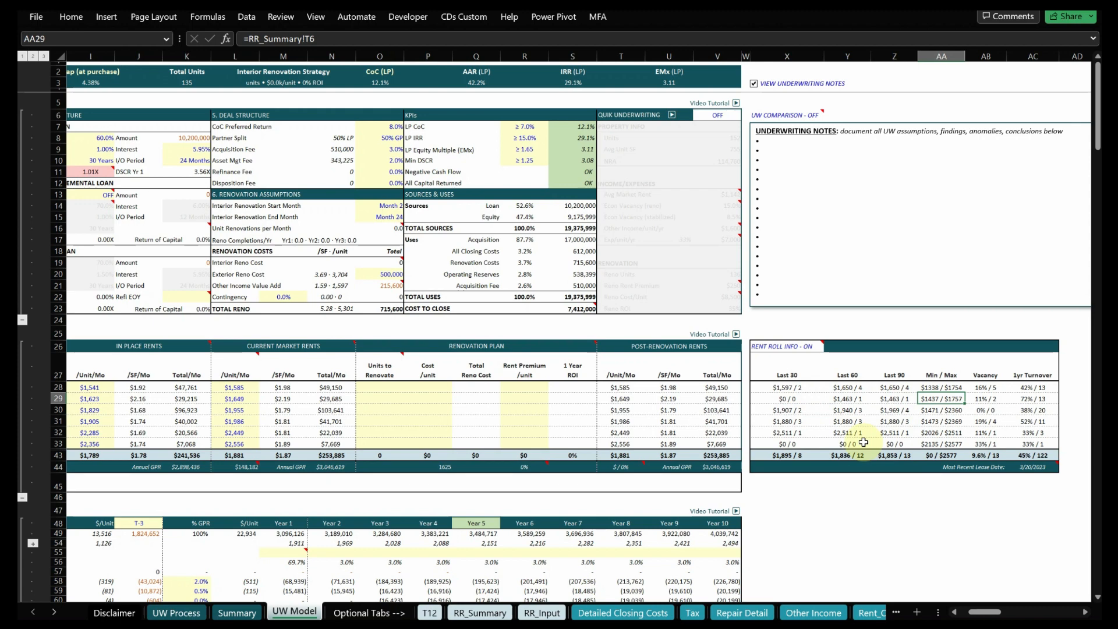
{"action": "left_click", "coordinate": [957, 611]}
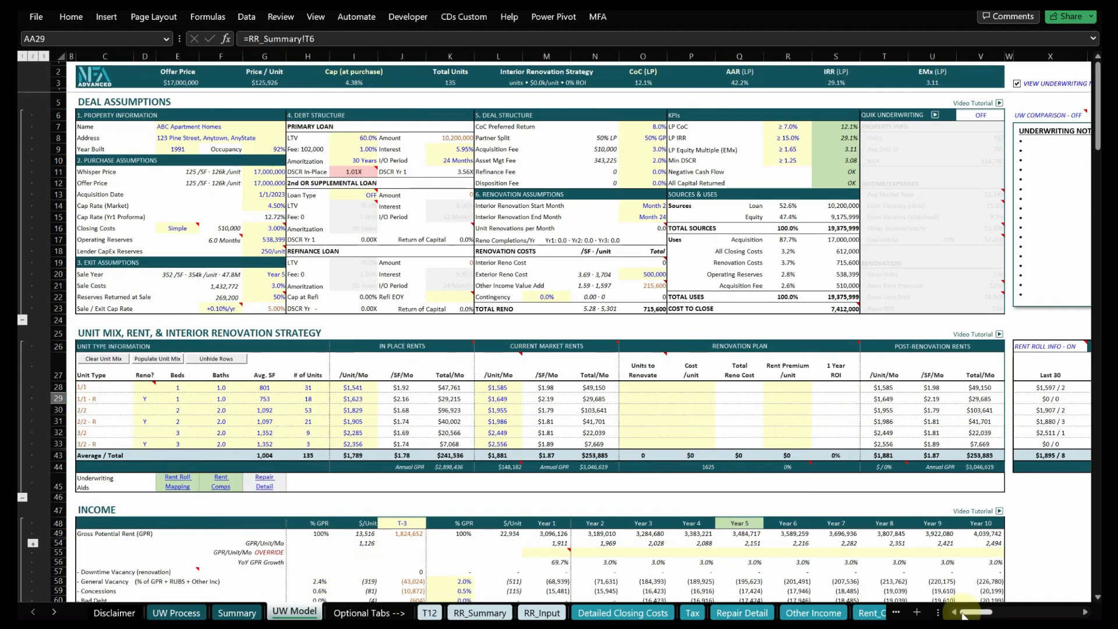